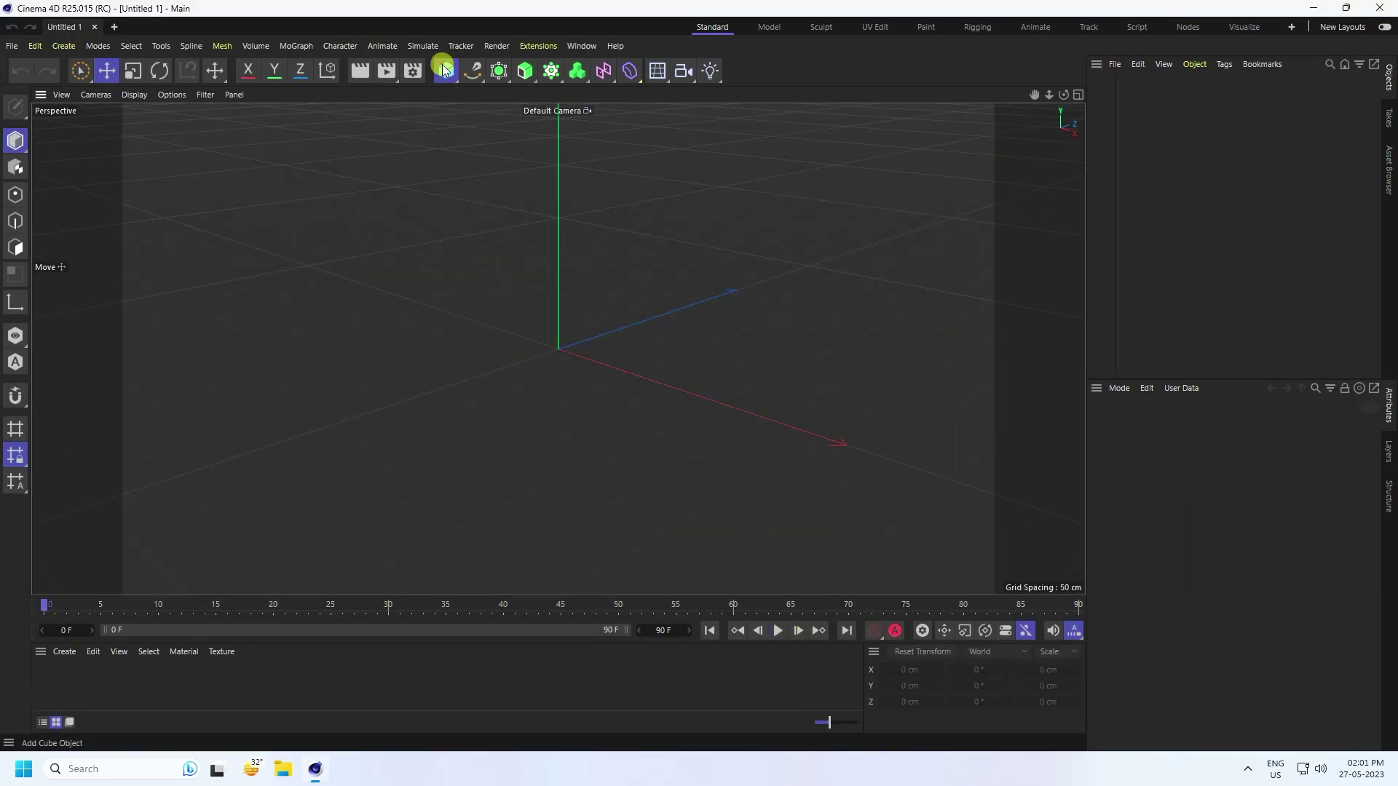
Add a Cube object and set its size to 10 cm in X, 5 cm in Y and 10 cm in Z
left_click(446, 70)
left_click(580, 97)
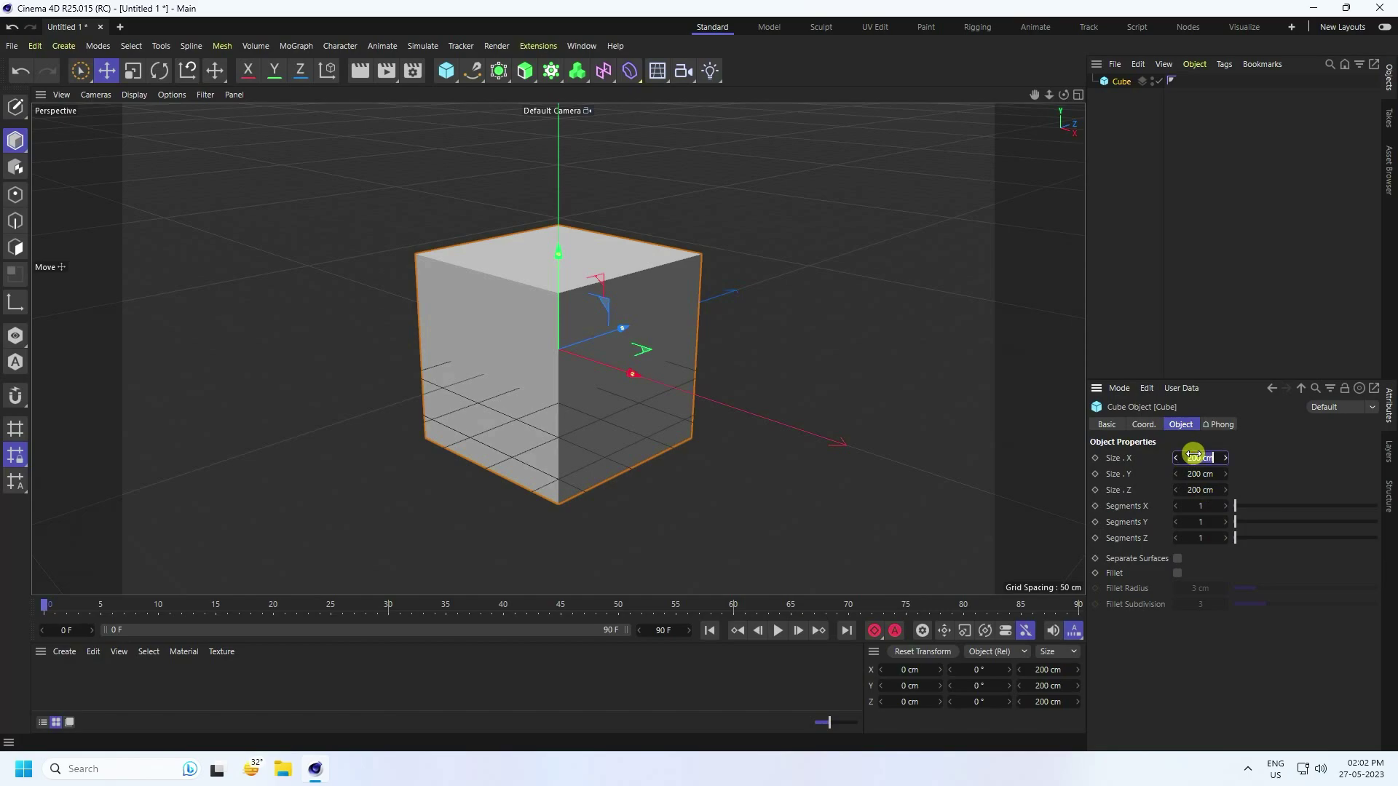
type("10")
key("Tab")
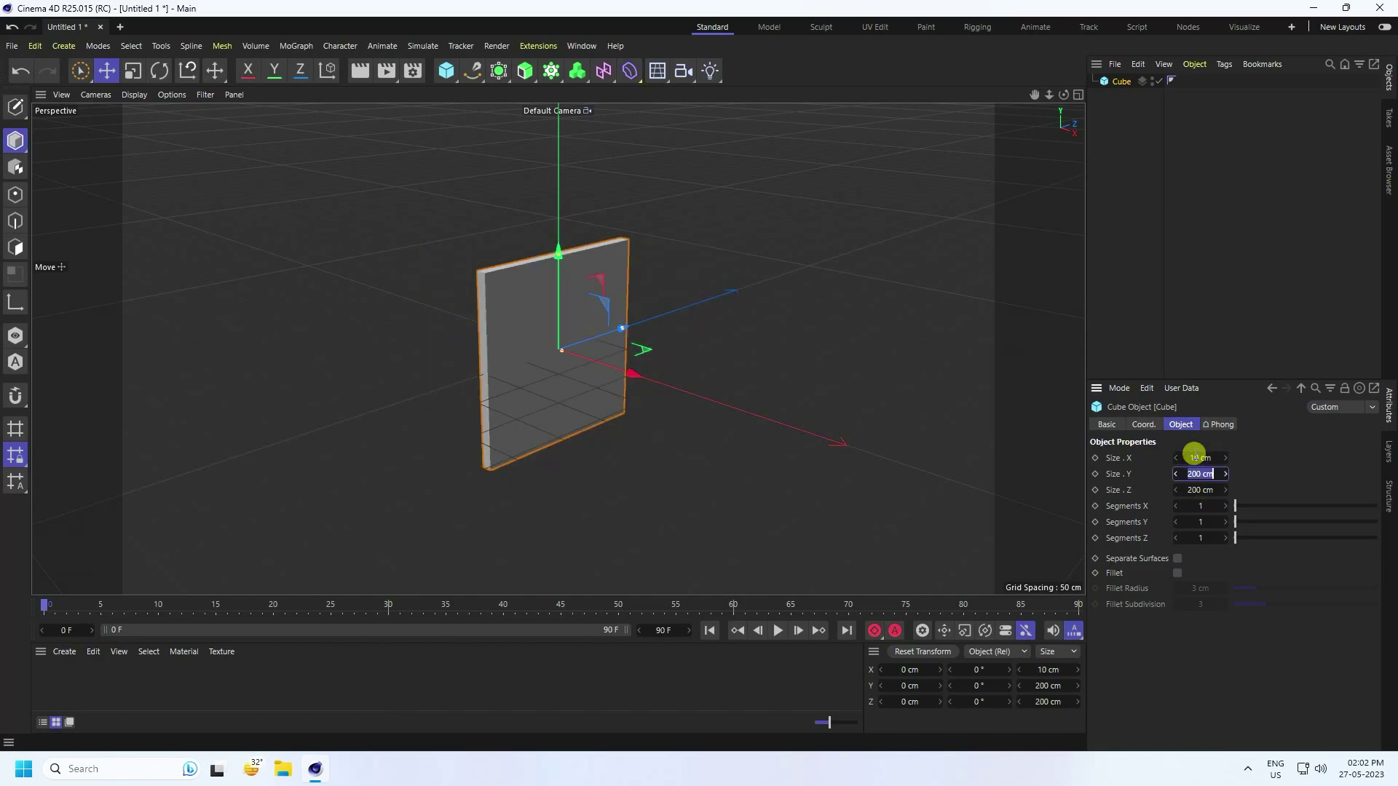
type("5")
key("Tab")
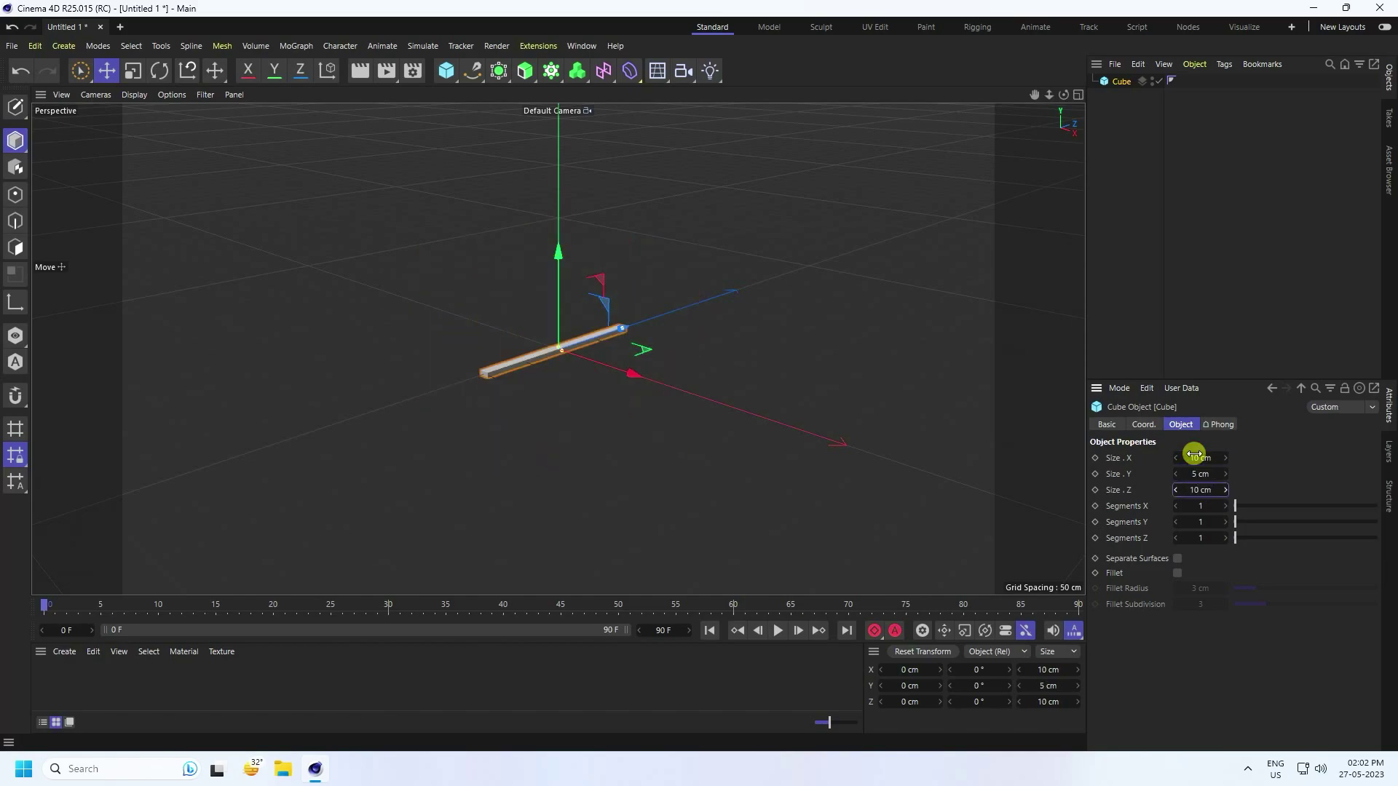
key("Return")
scroll(565, 334, "up", 5)
scroll(560, 357, "up", 8)
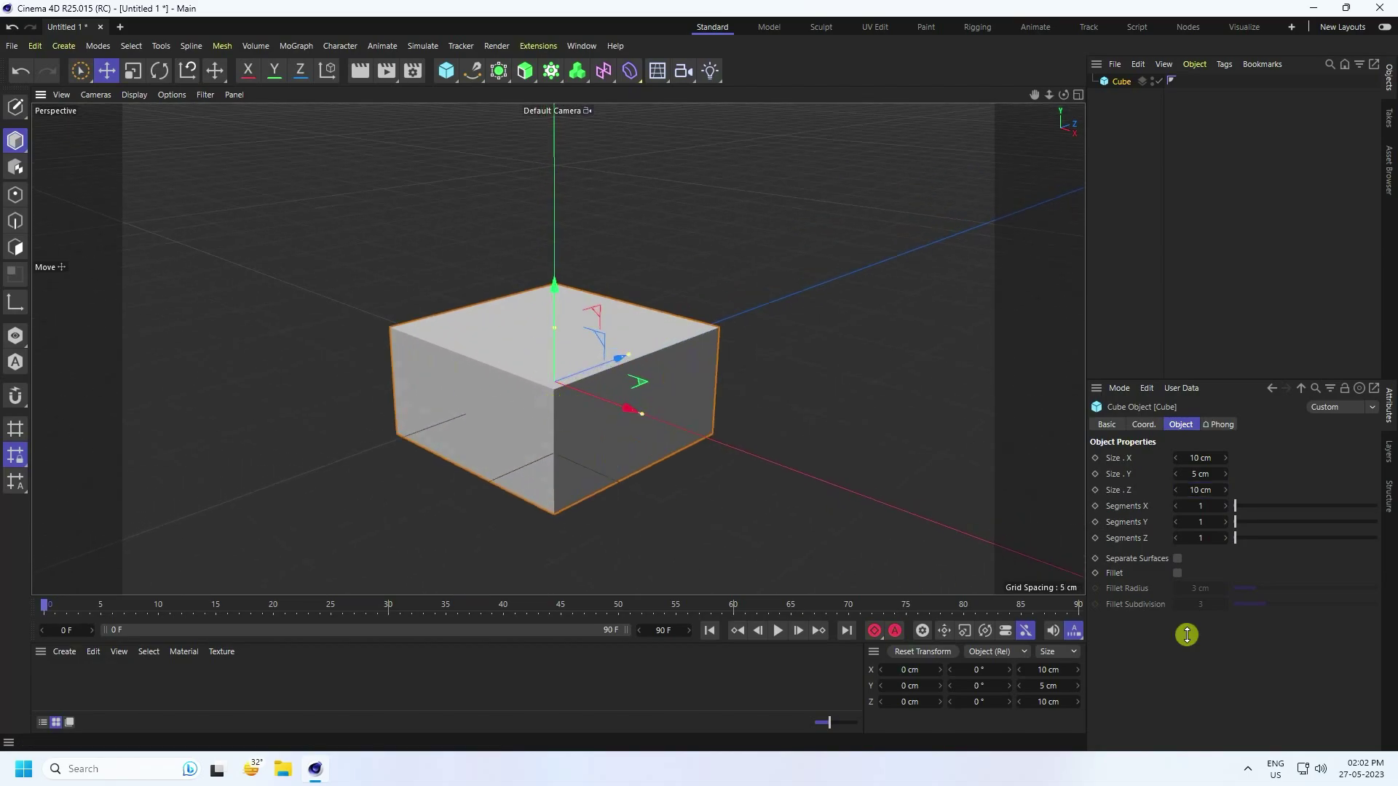
Enable the fillet on the cube with a fillet radius of 0.2 cm
left_click(1177, 574)
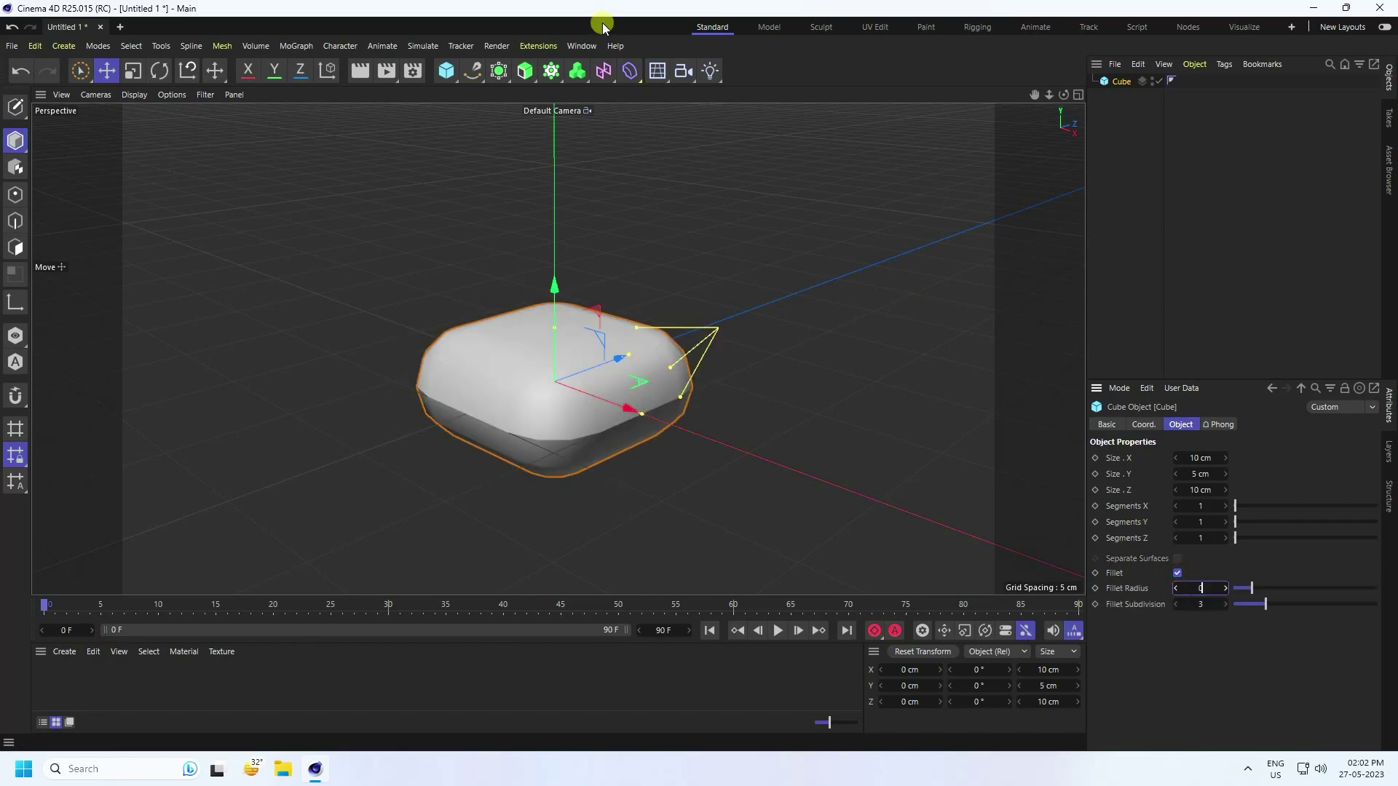
key("Tab")
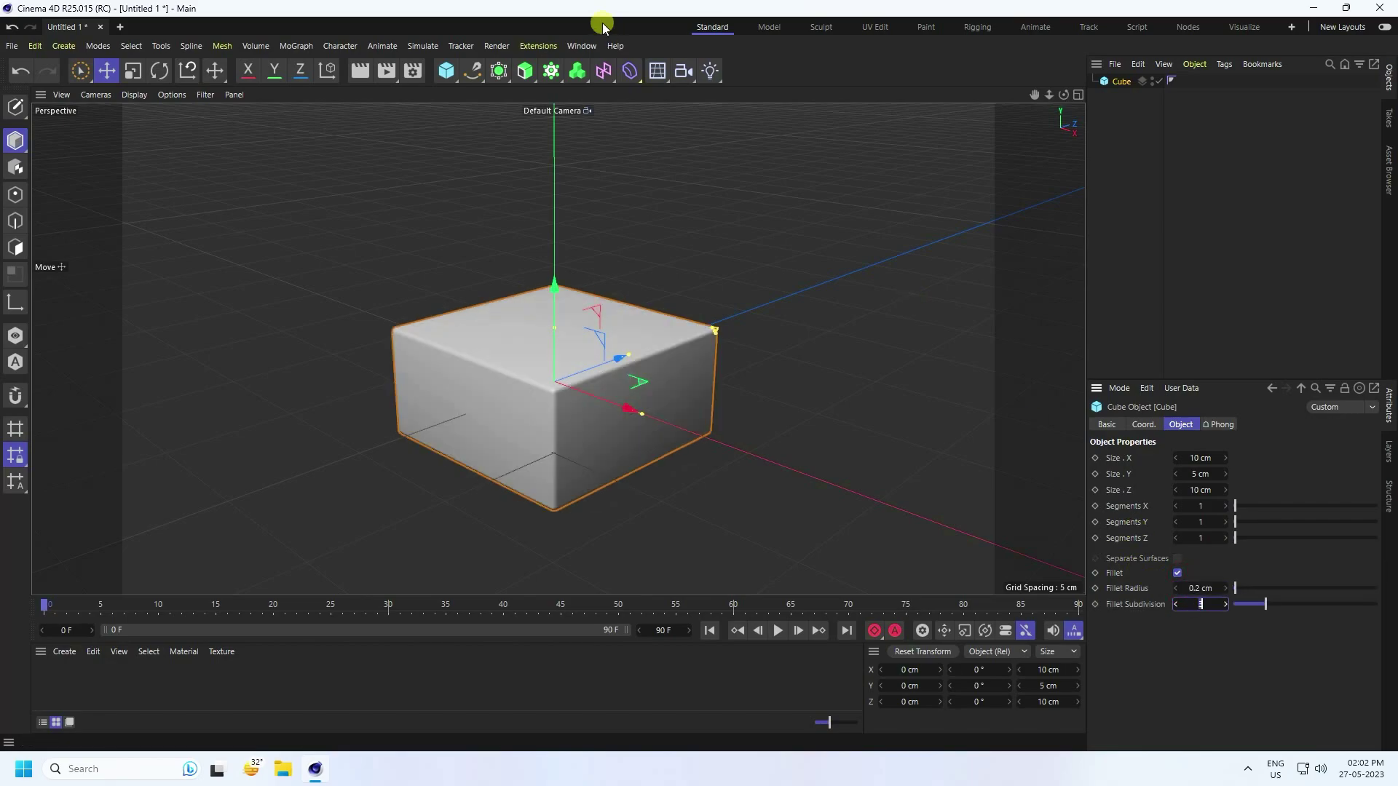
left_click(726, 253)
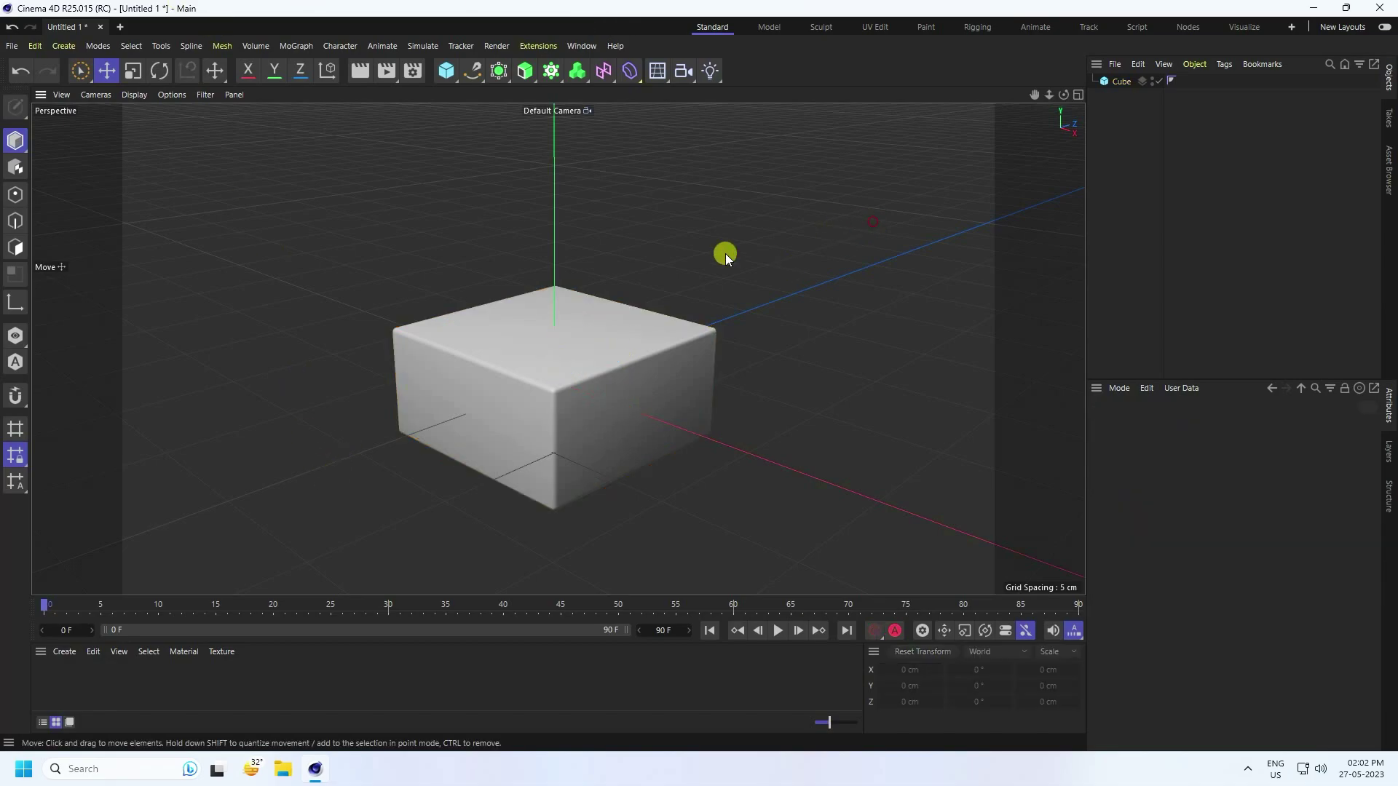
Reselect the cube and switch the viewport display to shading with visible edge lines
scroll(561, 400, "down", 3)
left_click(562, 402)
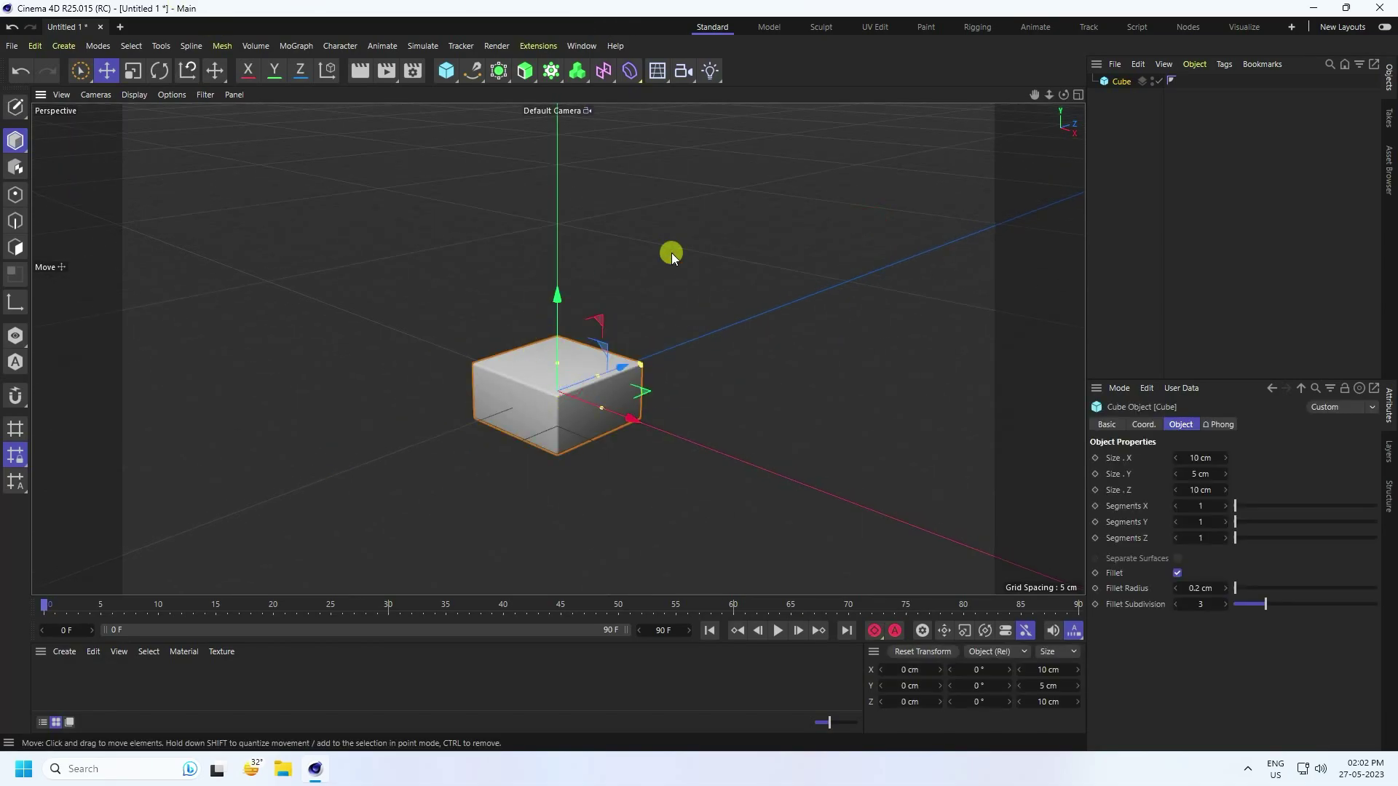
left_click(134, 93)
left_click(150, 137)
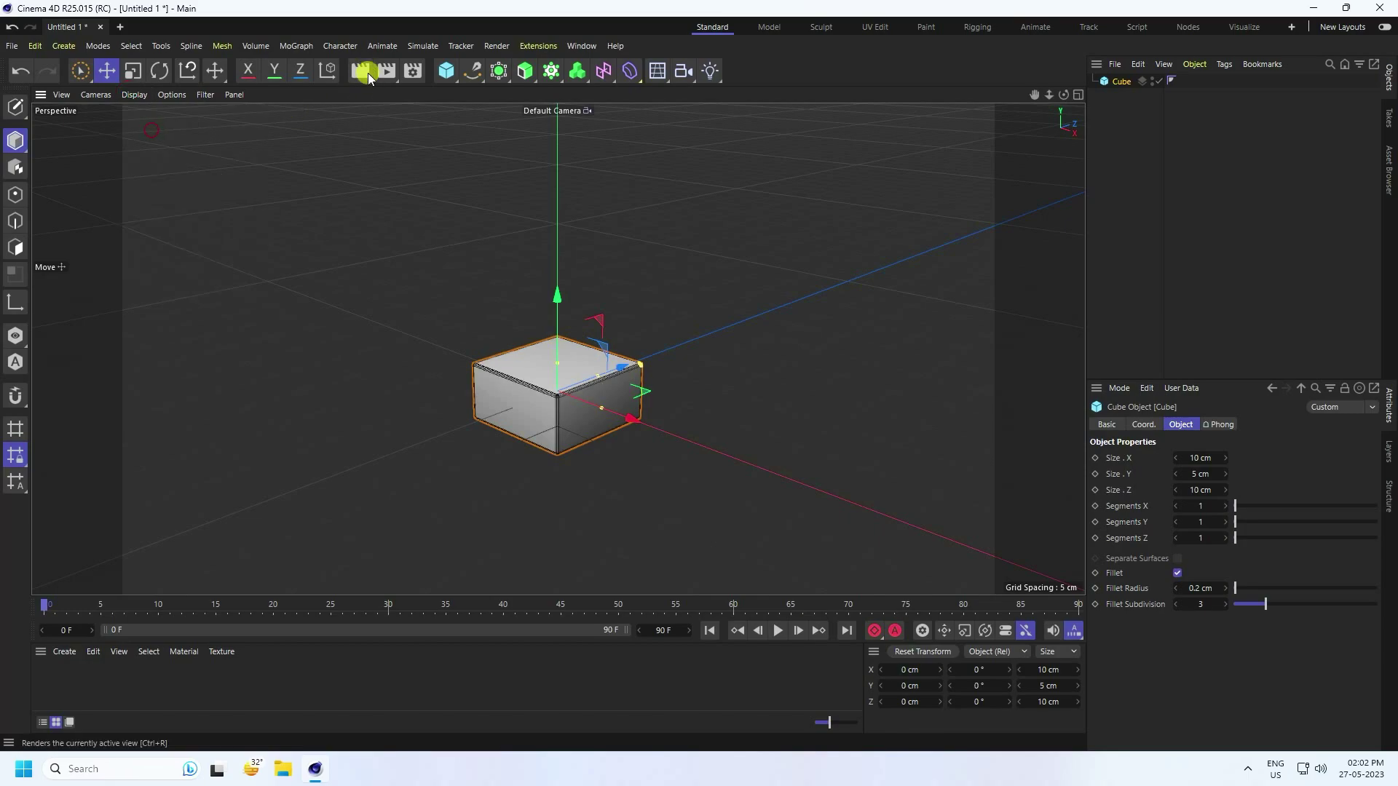
Add a MoGraph Cloner and make the cube its child, keeping the Cloner selected
left_click(284, 44)
left_click(317, 93)
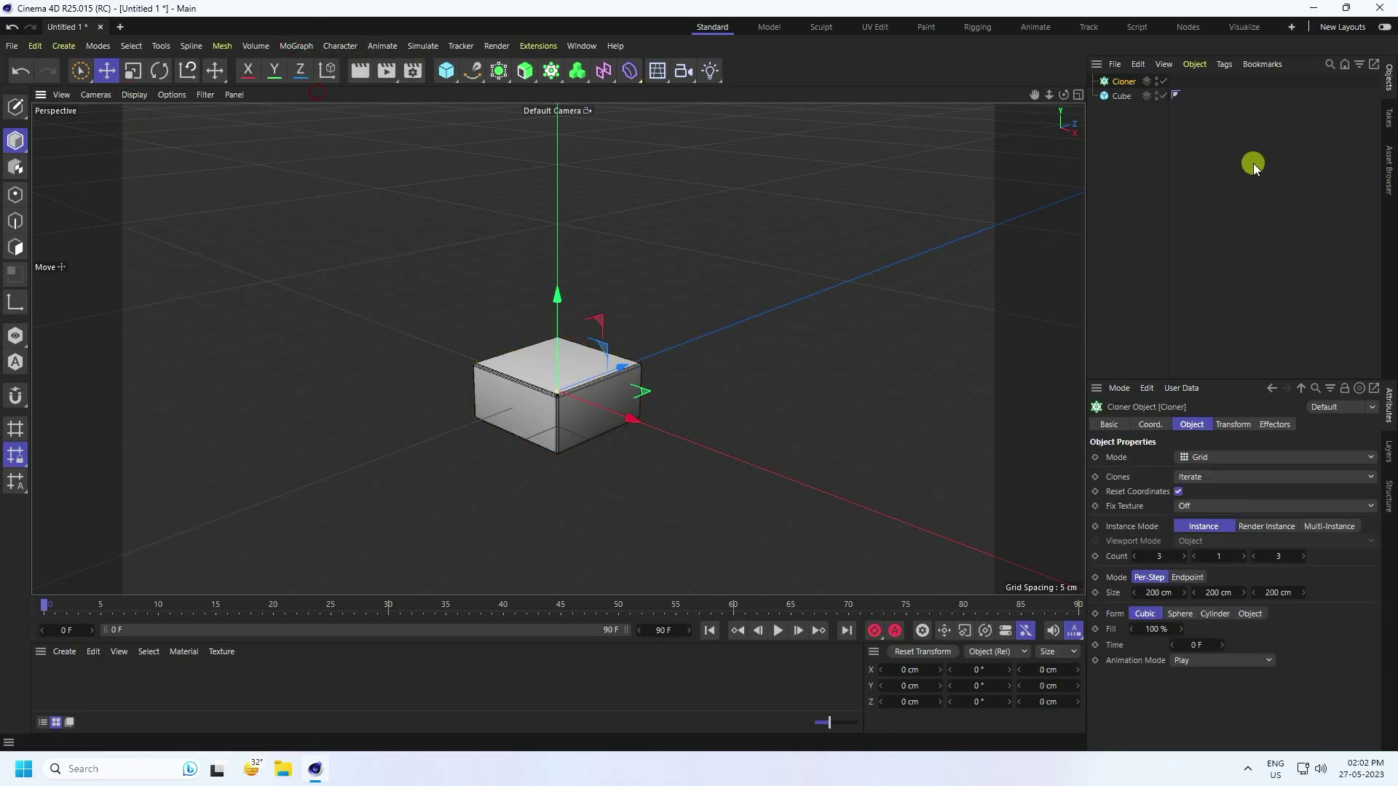
left_click_drag(1119, 103, 1118, 82)
left_click(1114, 82)
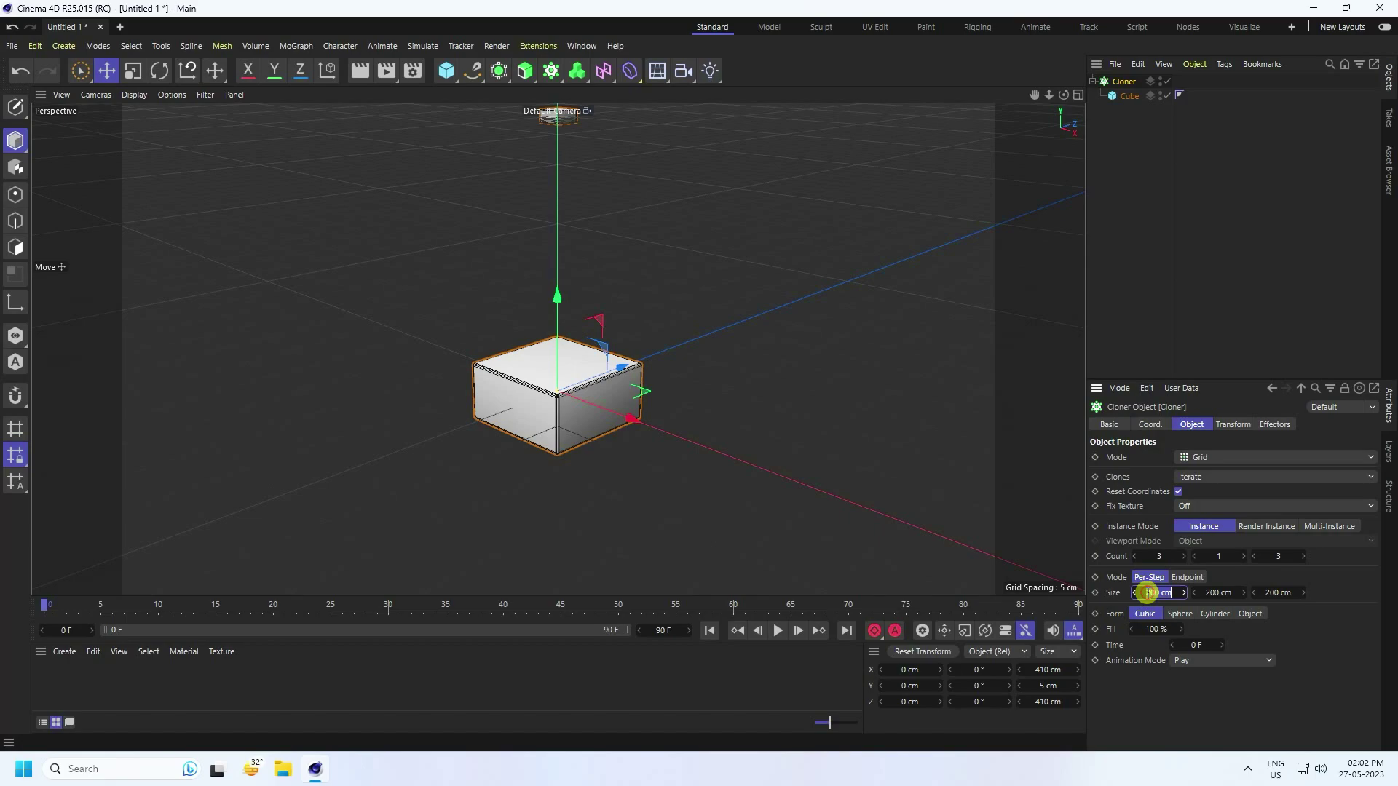
Set the Cloner's per-step grid size to 10 cm in X, Y and Z
key("Return")
left_click(1214, 593)
type("1")
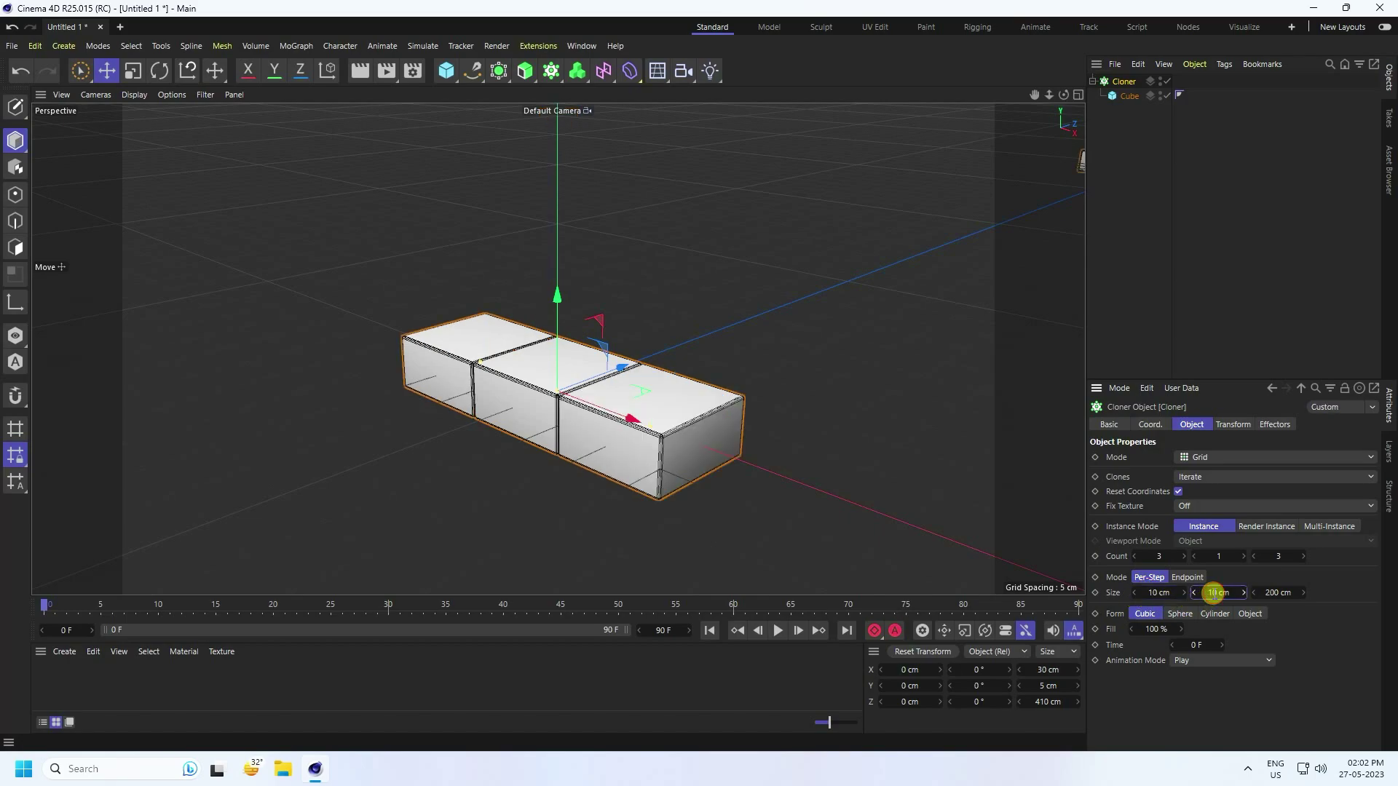
left_click(1267, 590)
type("10")
key("Return")
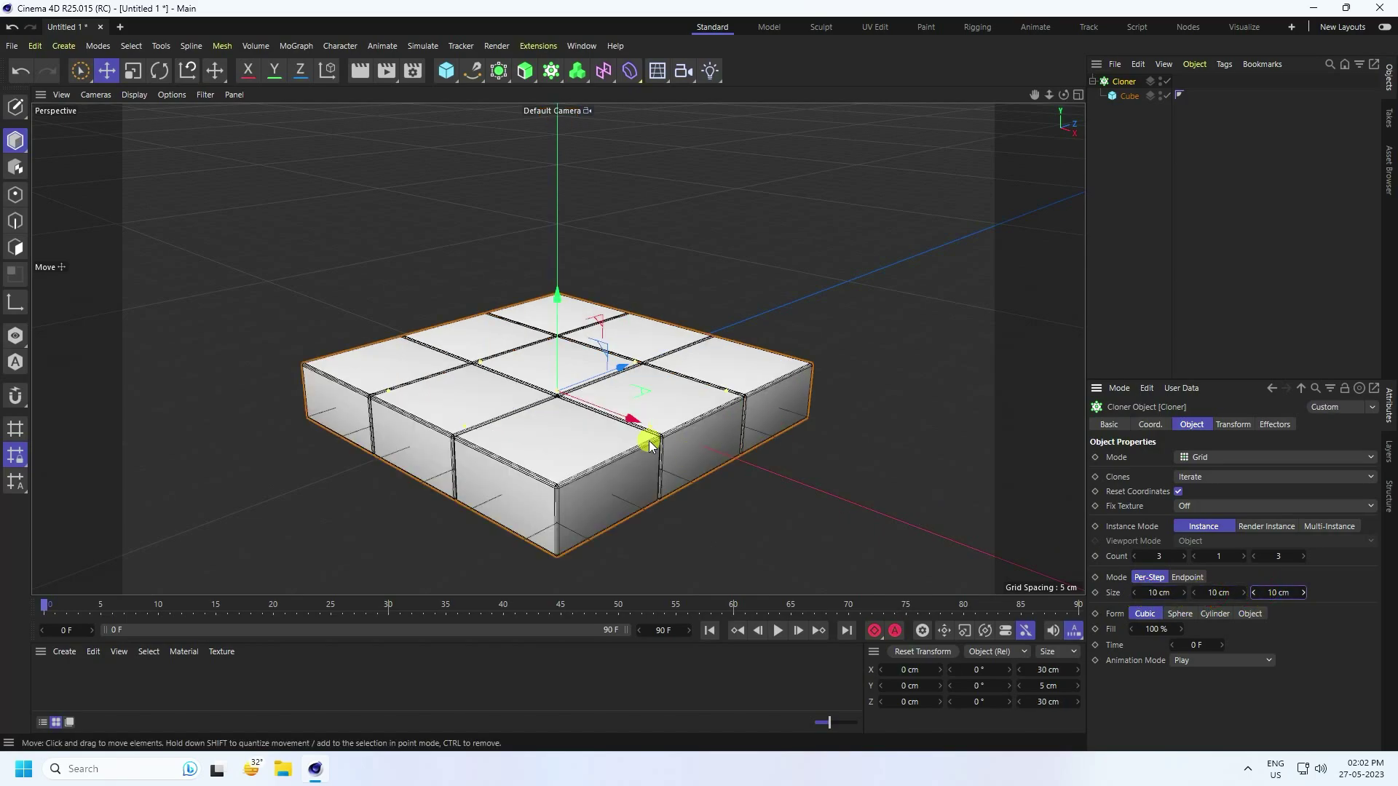
middle_click(573, 383)
middle_click(518, 327)
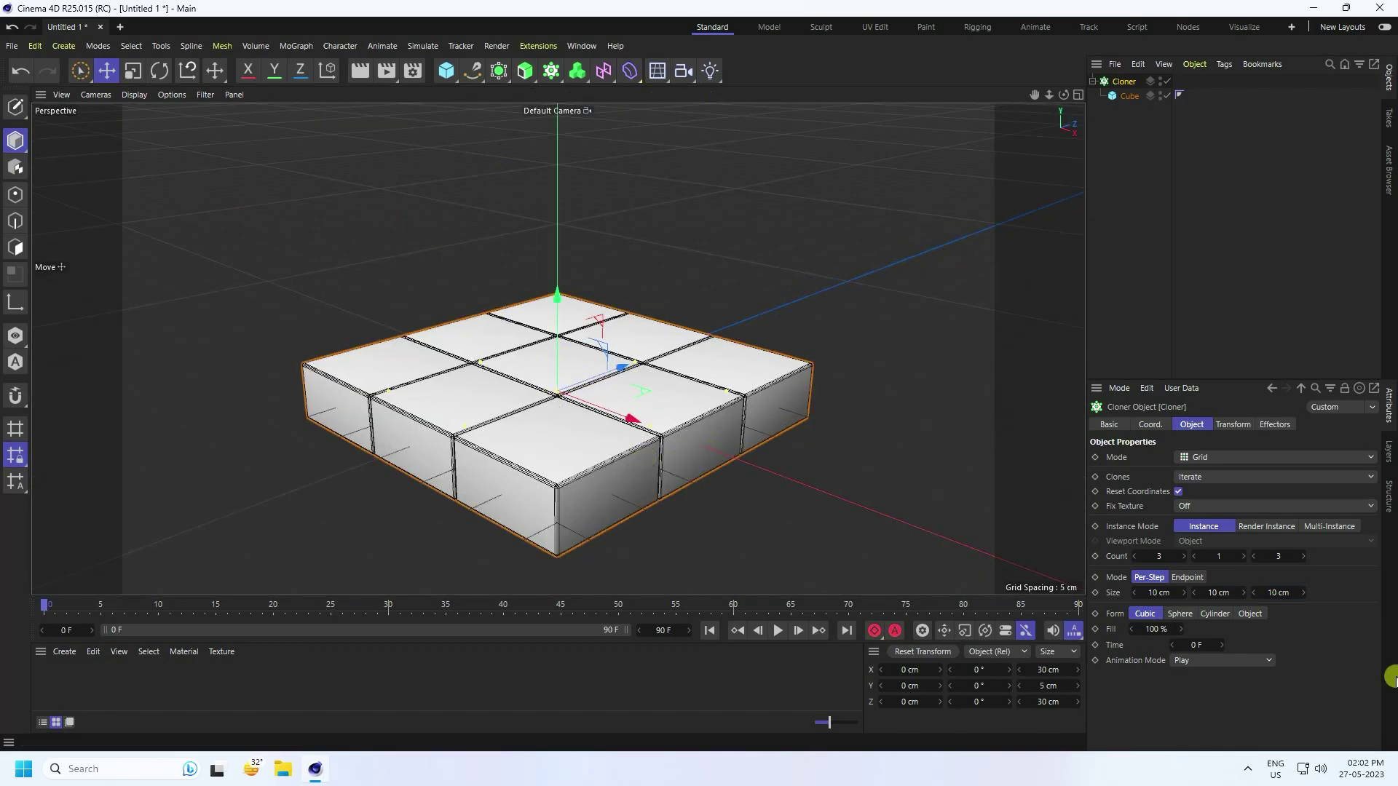
Try an X count of 160 clones on the Cloner
left_click(1162, 558)
type("160")
key("Return")
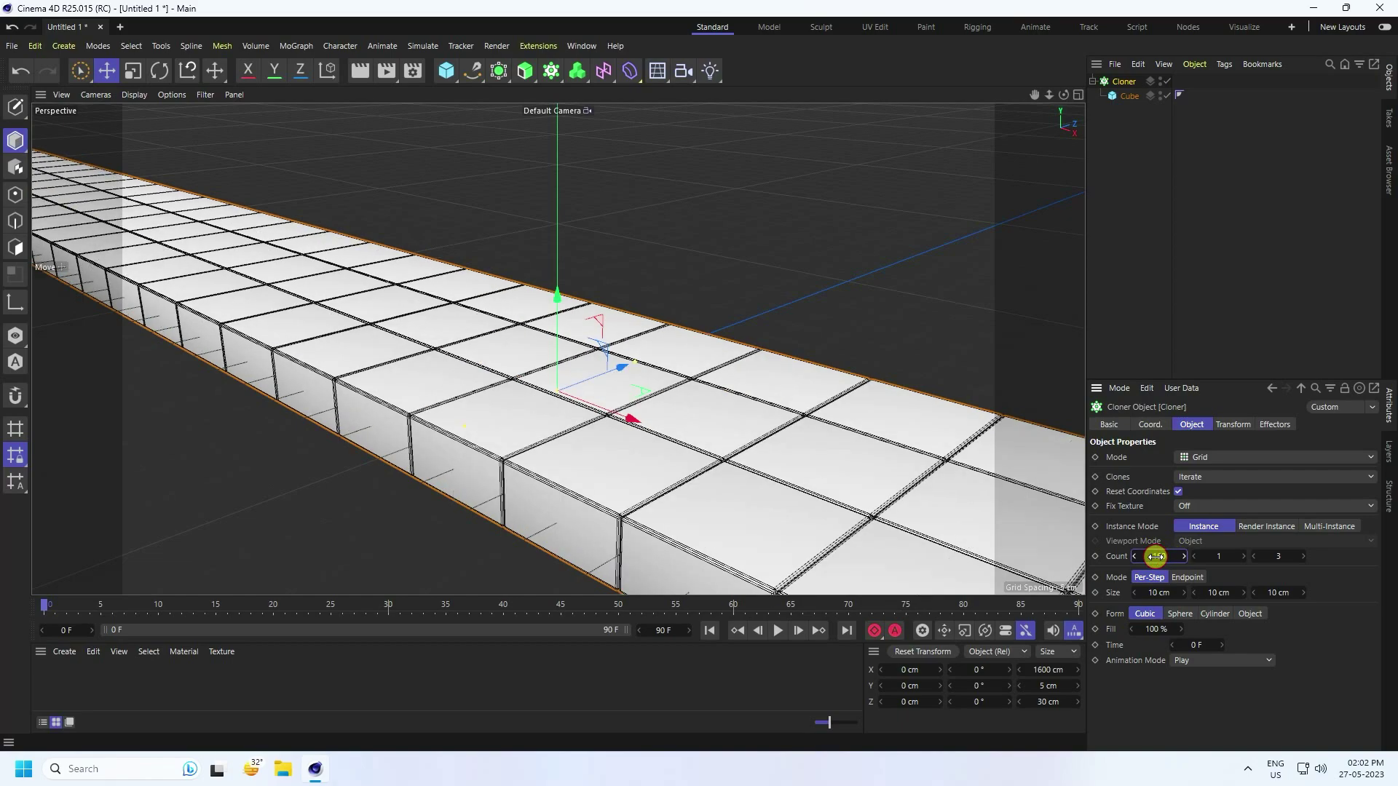
Set the Cloner's X count to 100 clones
left_click_drag(1157, 557, 1172, 558)
key("Return")
scroll(619, 468, "down", 12)
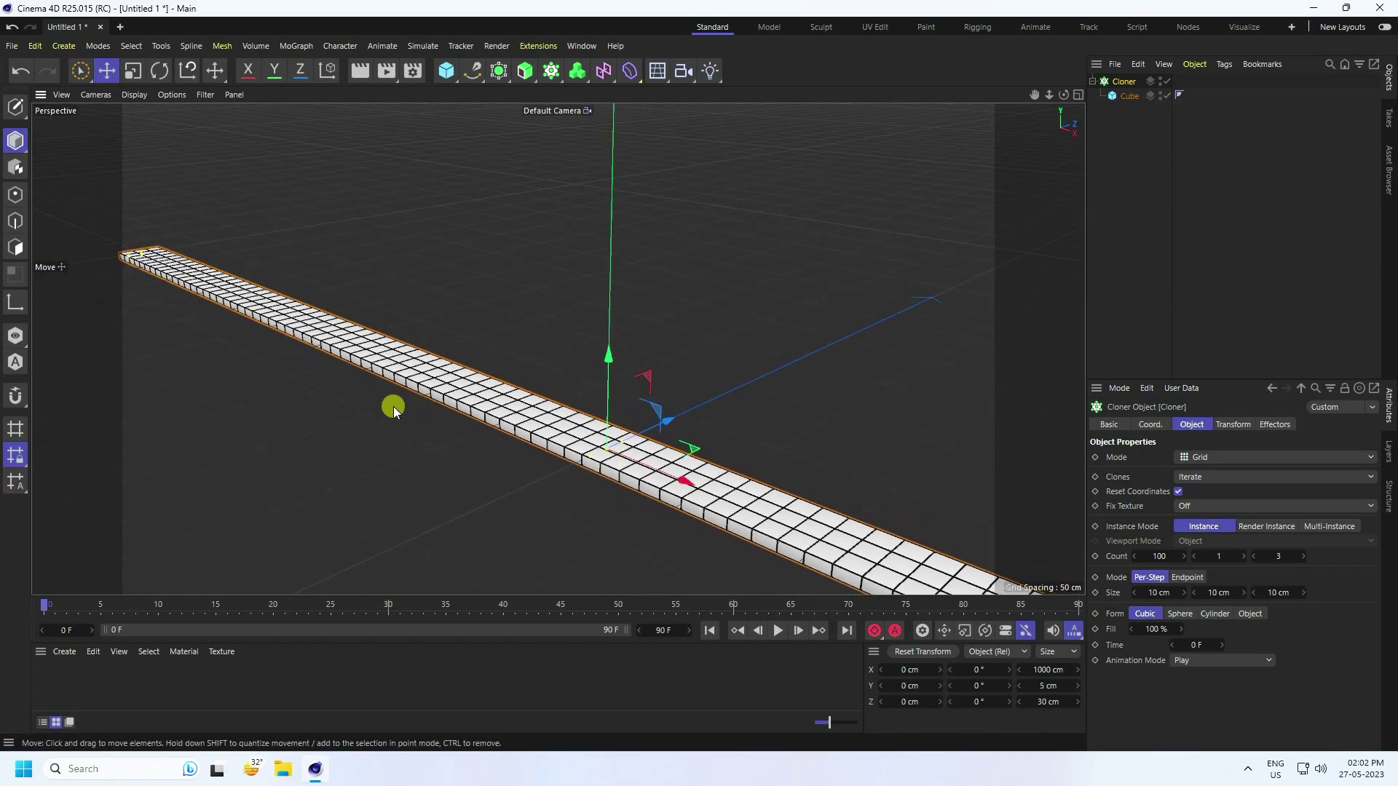
scroll(384, 389, "down", 2)
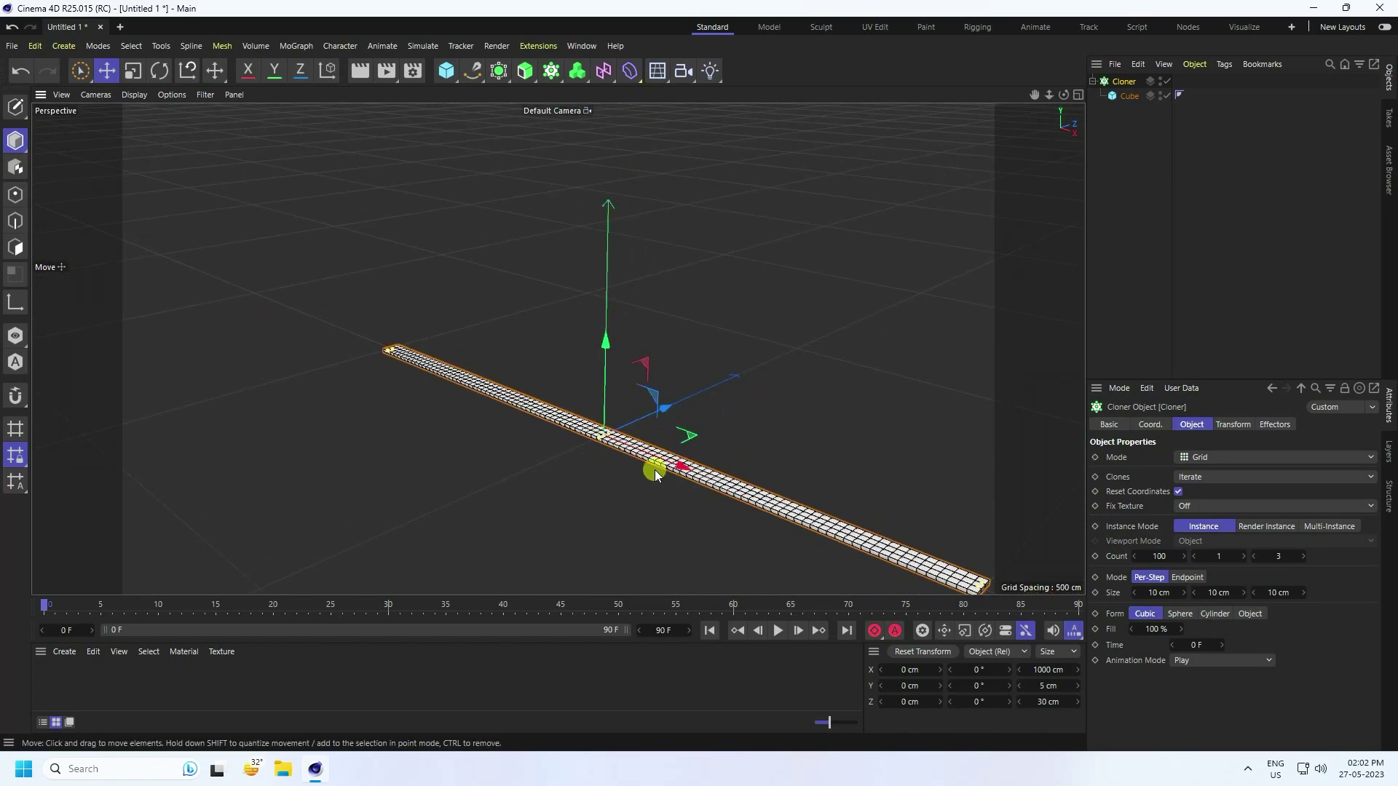
Set the Cloner's Y count to 3 with a 5 cm step size, and its Z count to 10
left_click(1242, 557)
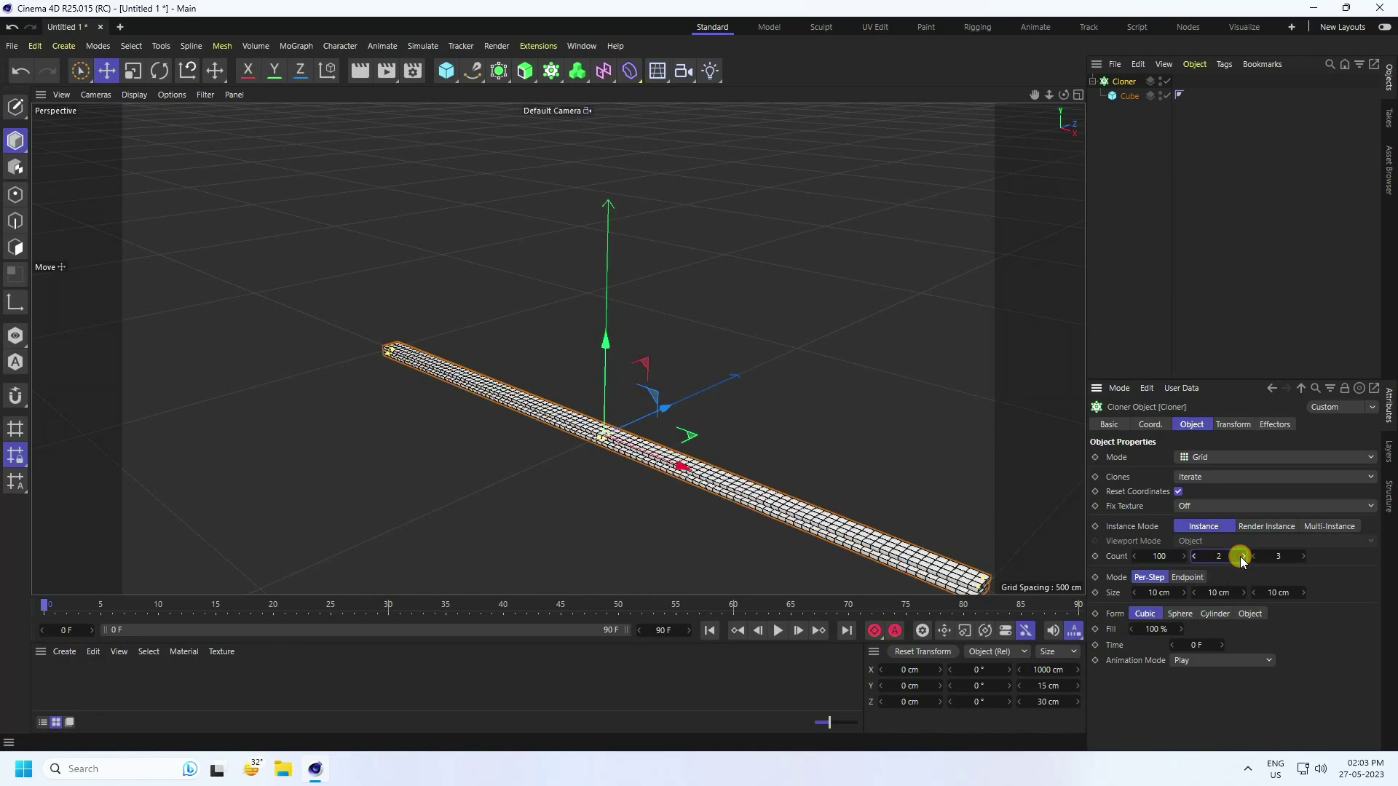
left_click(1241, 558)
scroll(677, 477, "up", 3)
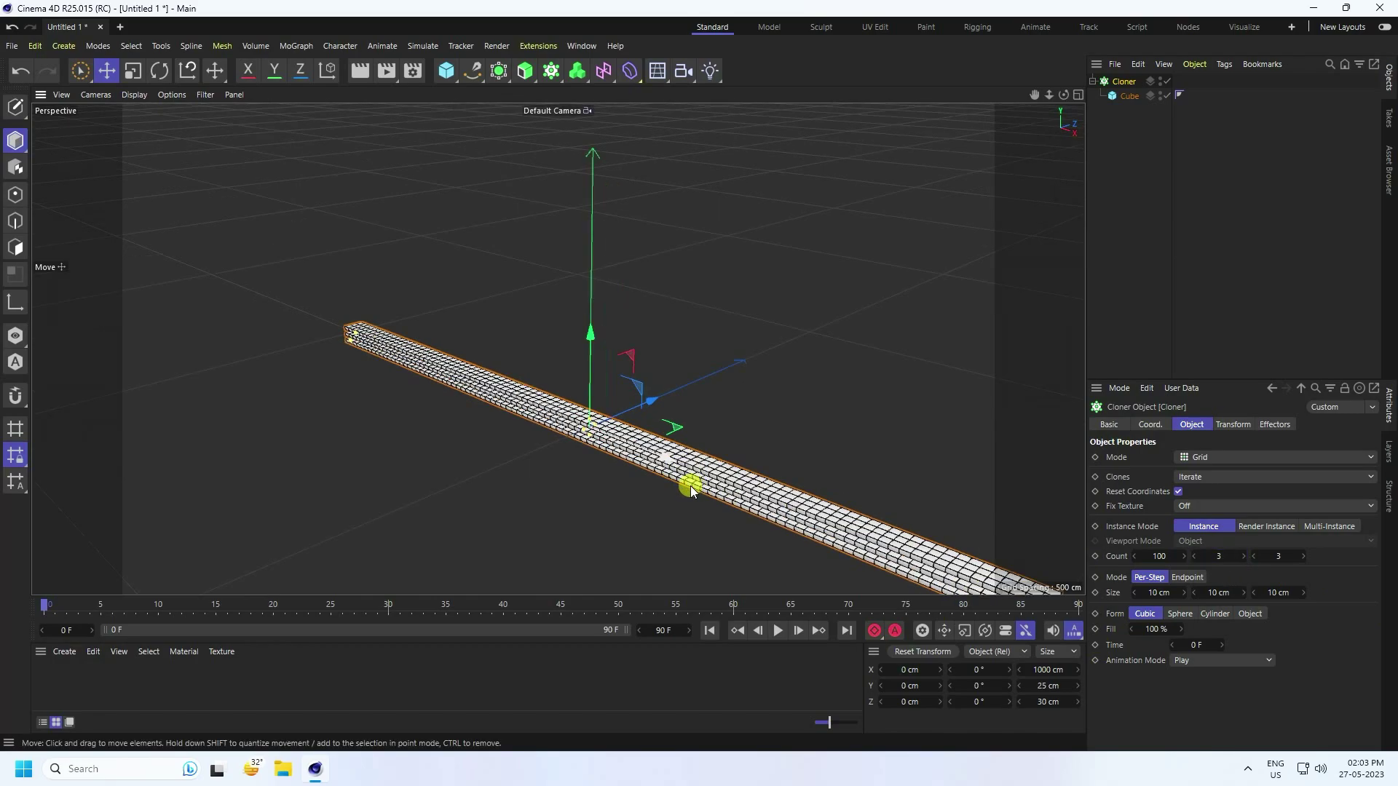
scroll(590, 451, "up", 5)
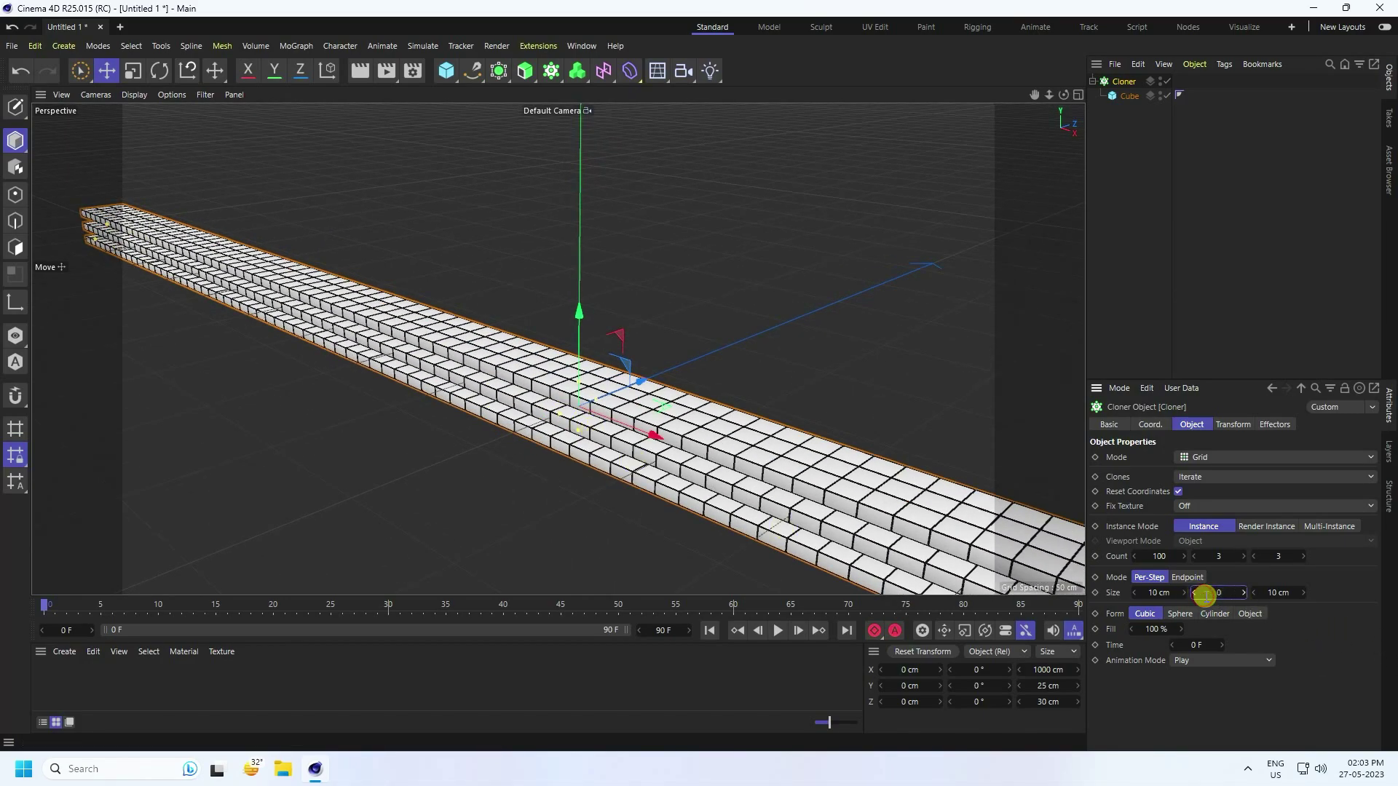
type("5")
key("Return")
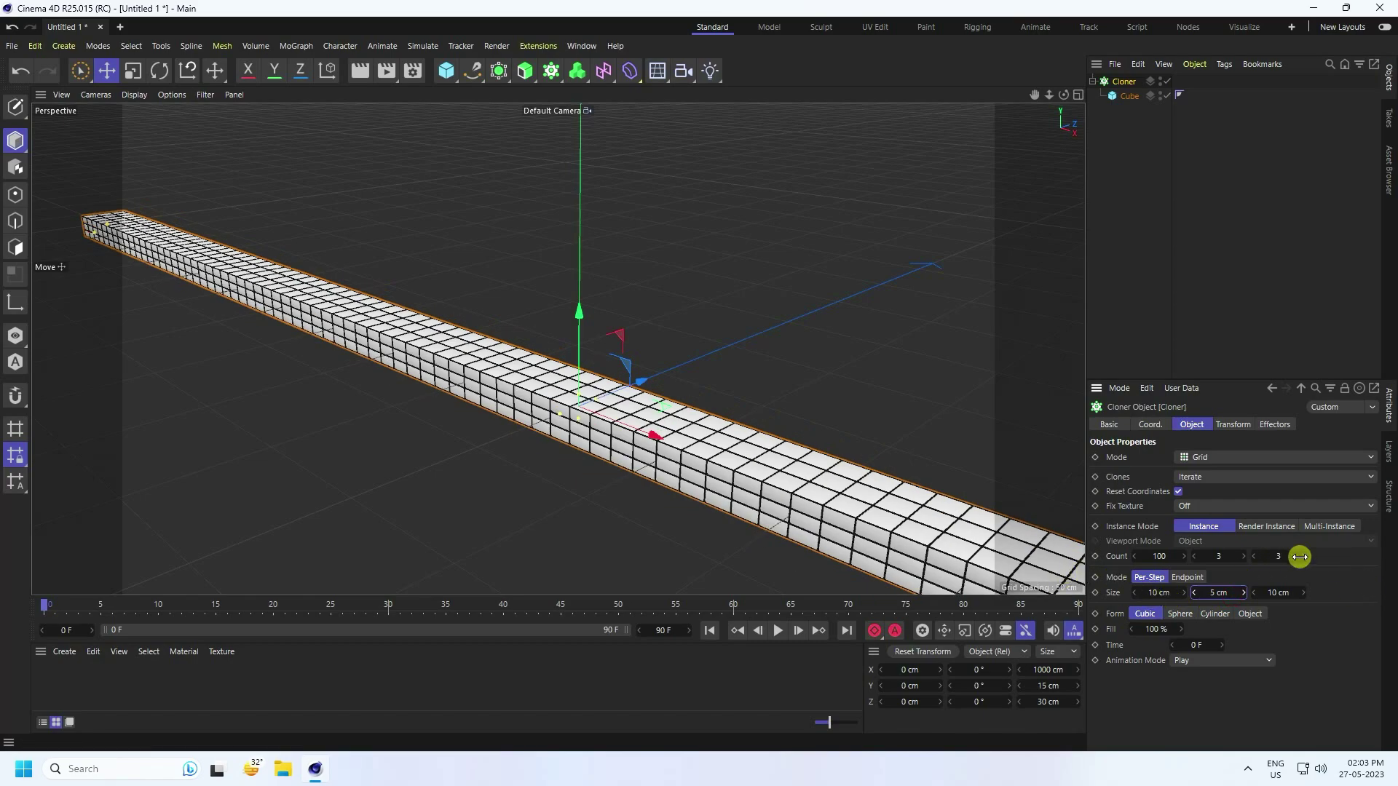
left_click_drag(1304, 553, 1303, 556)
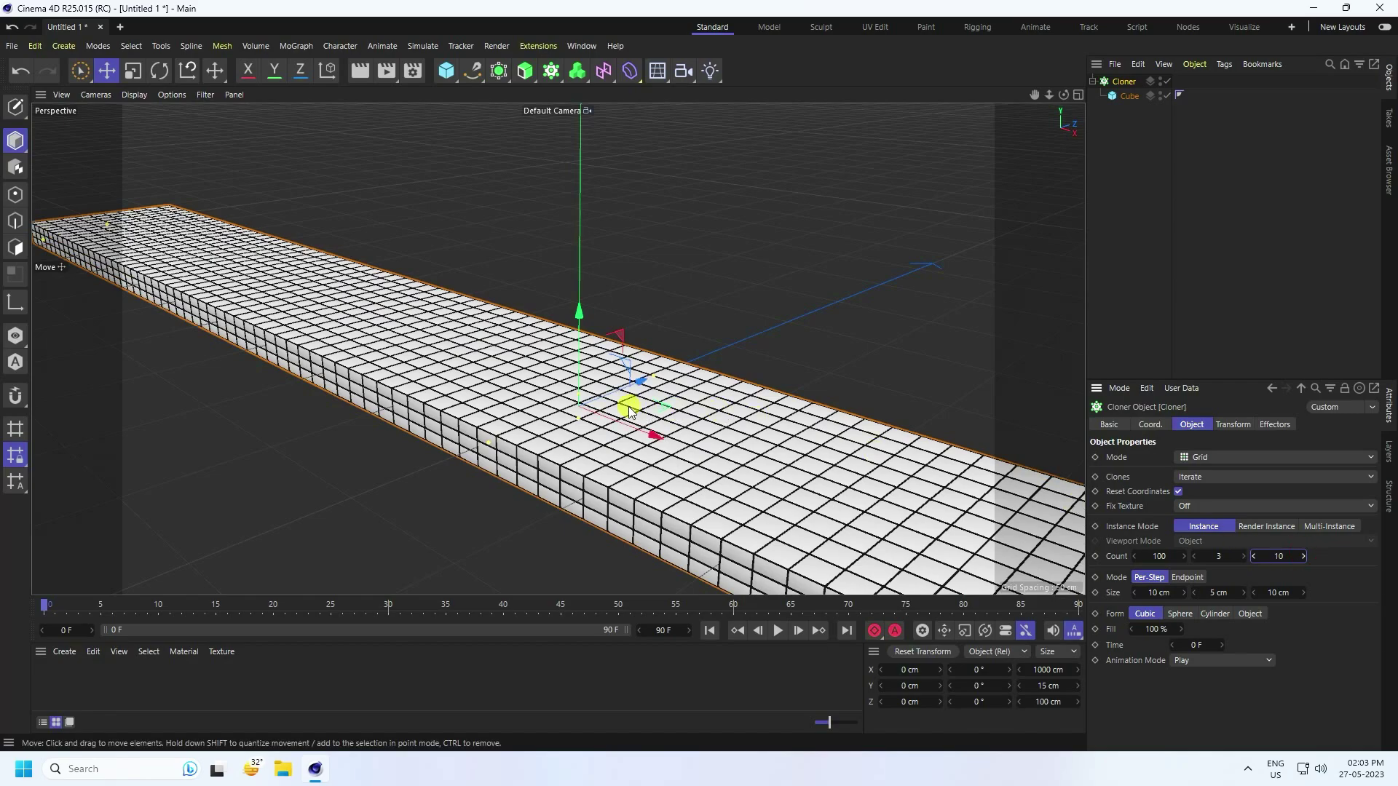
left_click_drag(496, 280, 986, 493, "alt")
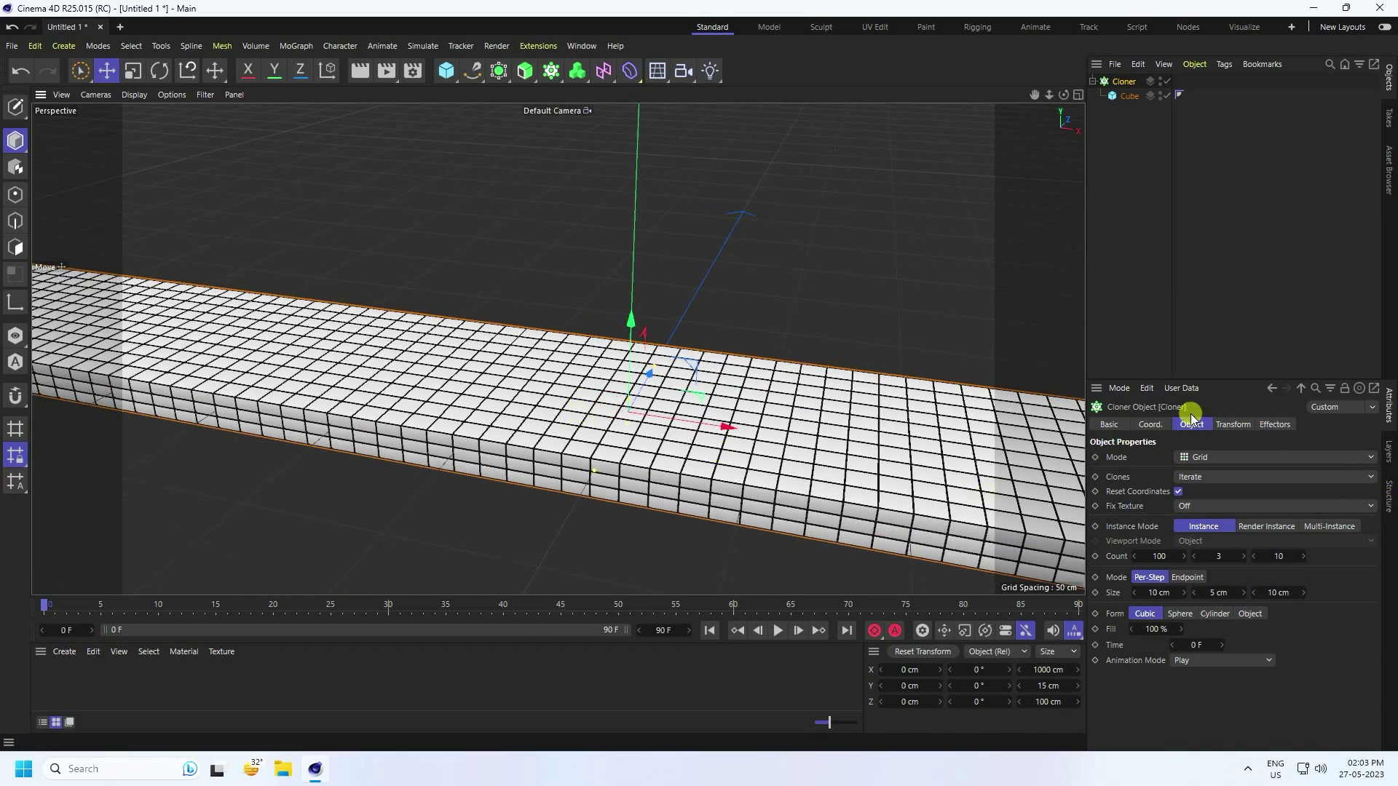
Extend the animation's end to frame 200 and show the Cloner's coordinates
left_click(1149, 424)
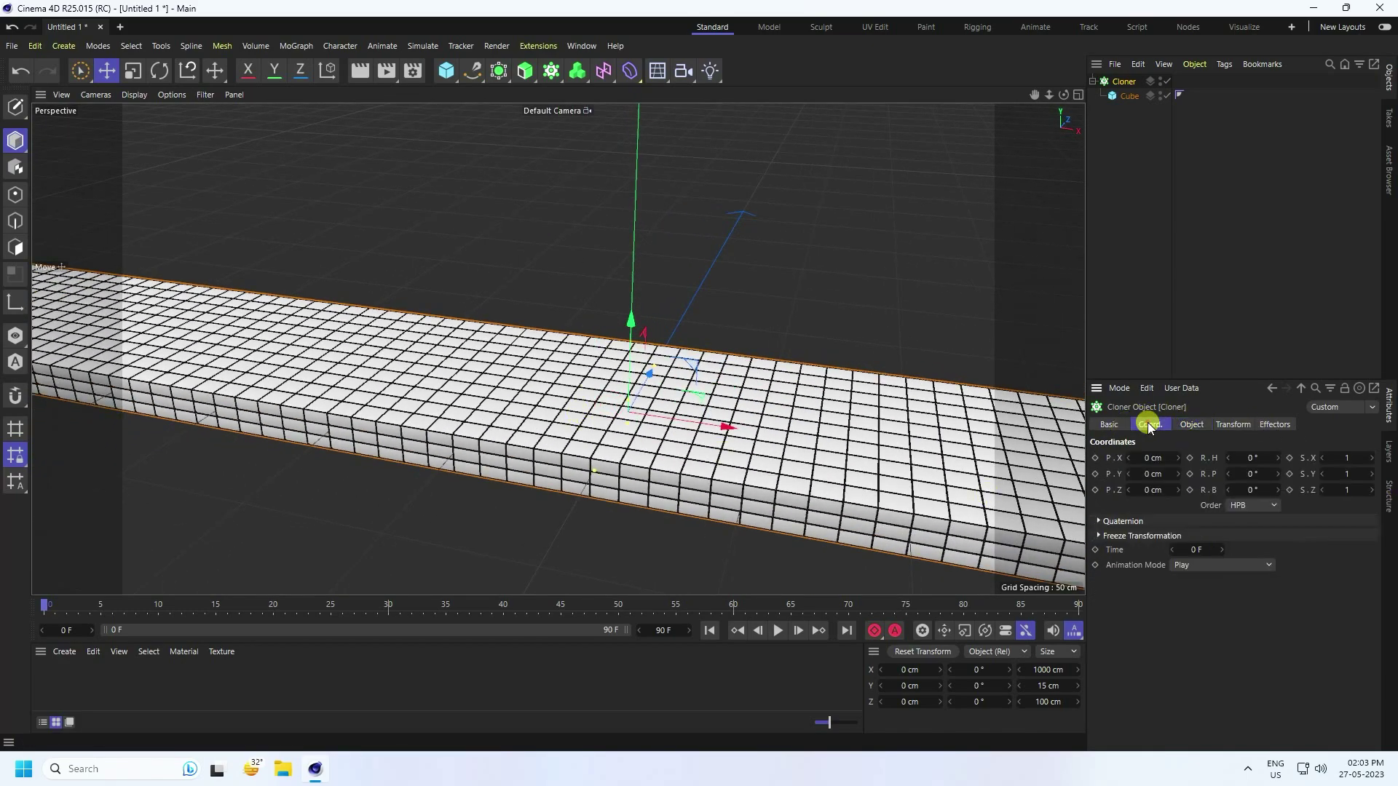
left_click(660, 632)
type("200")
key("Return")
Set the Cloner's X position to 200 cm and keyframe it at frame 0
mouse_move(1158, 452)
left_mouse_down()
mouse_move(1099, 459)
mouse_move(1213, 464)
mouse_move(1099, 457)
mouse_move(1154, 458)
left_mouse_up()
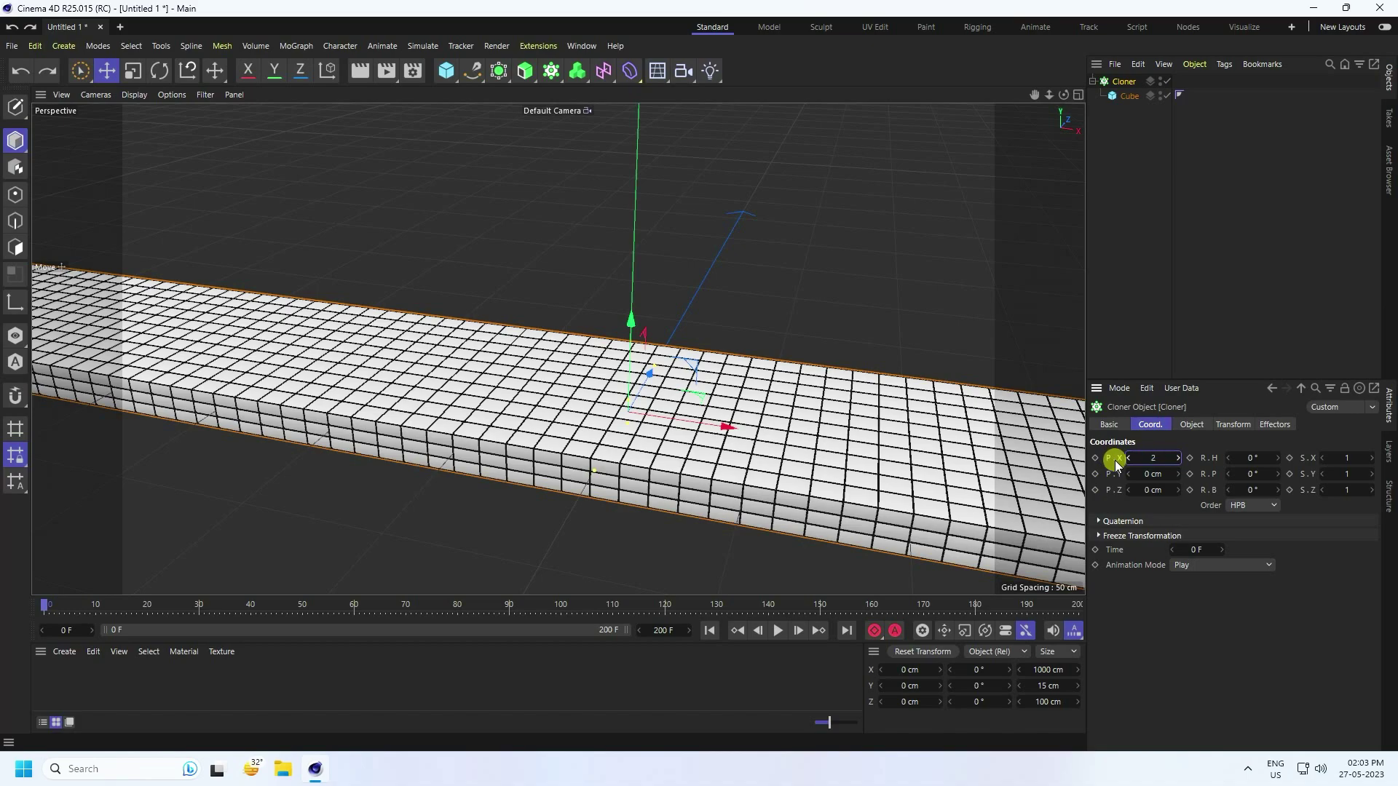
key("Return")
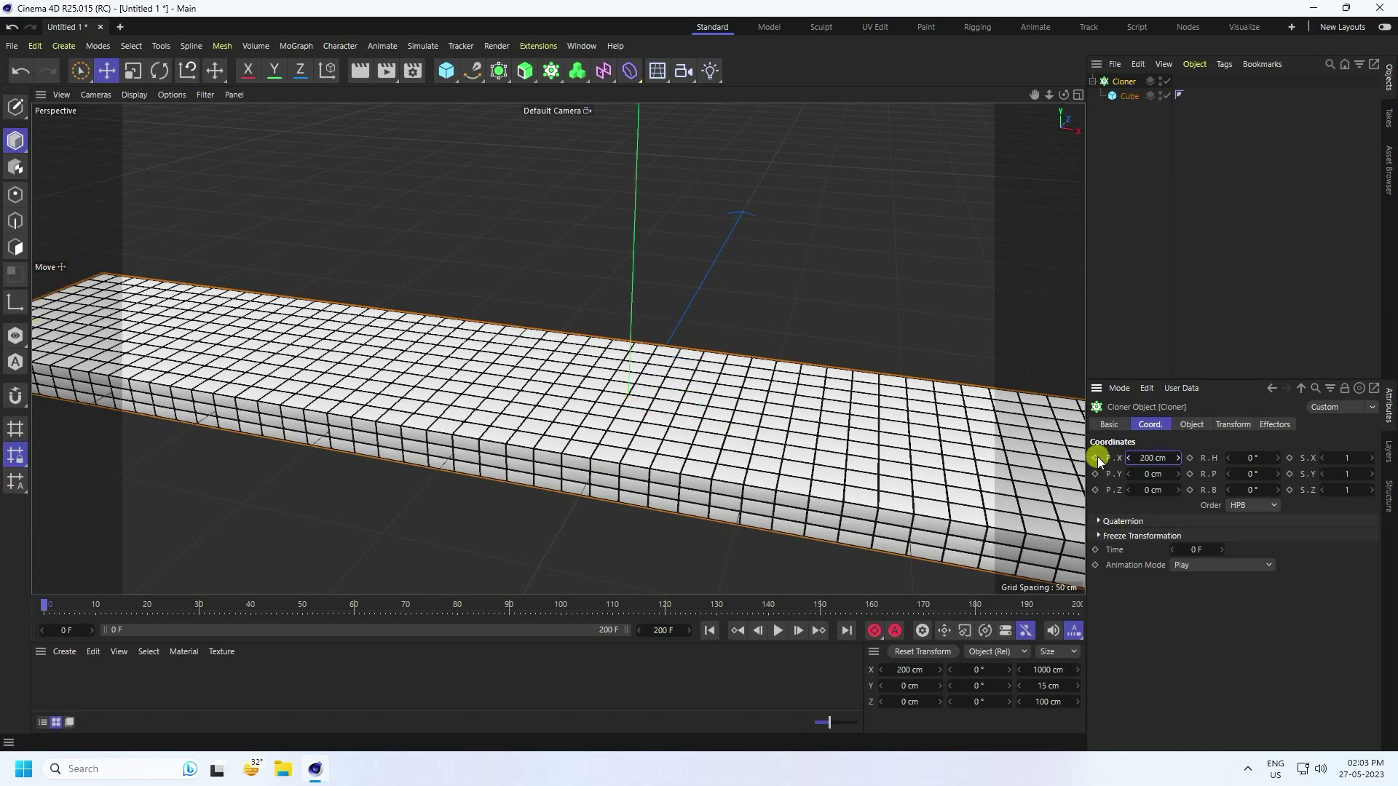
left_click(1096, 457)
At the last frame, set the Cloner's X position to -200 cm and keyframe it
left_click(847, 630)
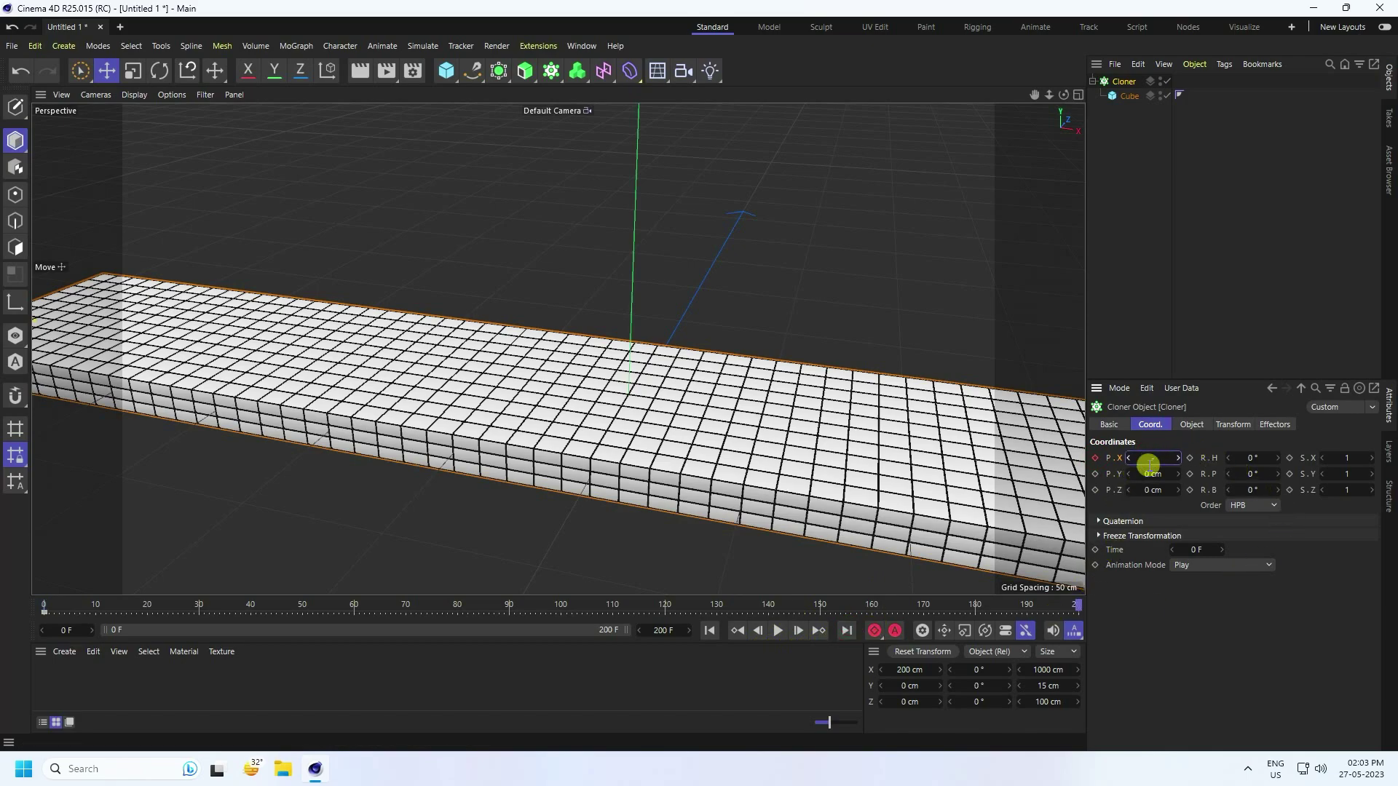
type("-200")
key("Return")
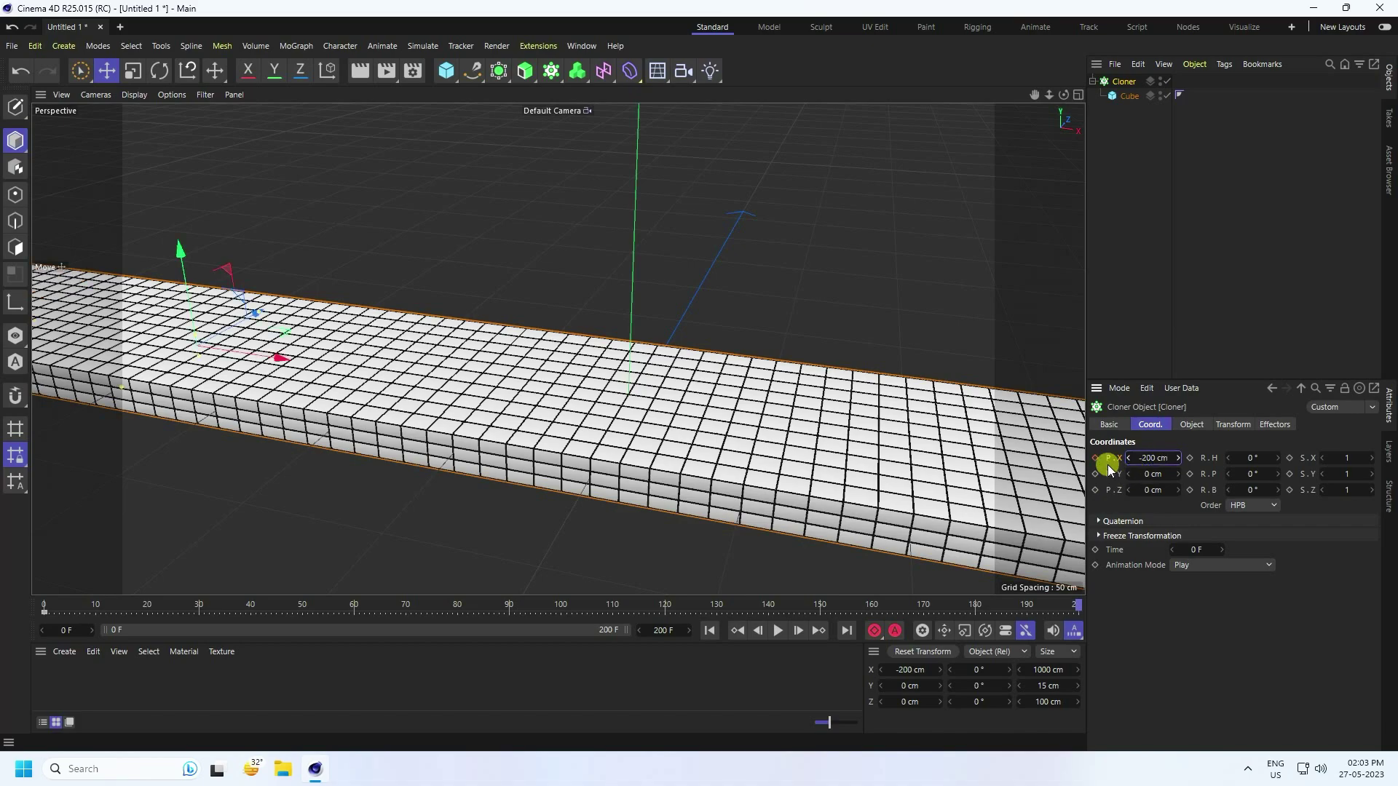
left_click(1096, 459)
Play the animation from the first frame to check the Cloner's movement, and stop playback
left_click(710, 630)
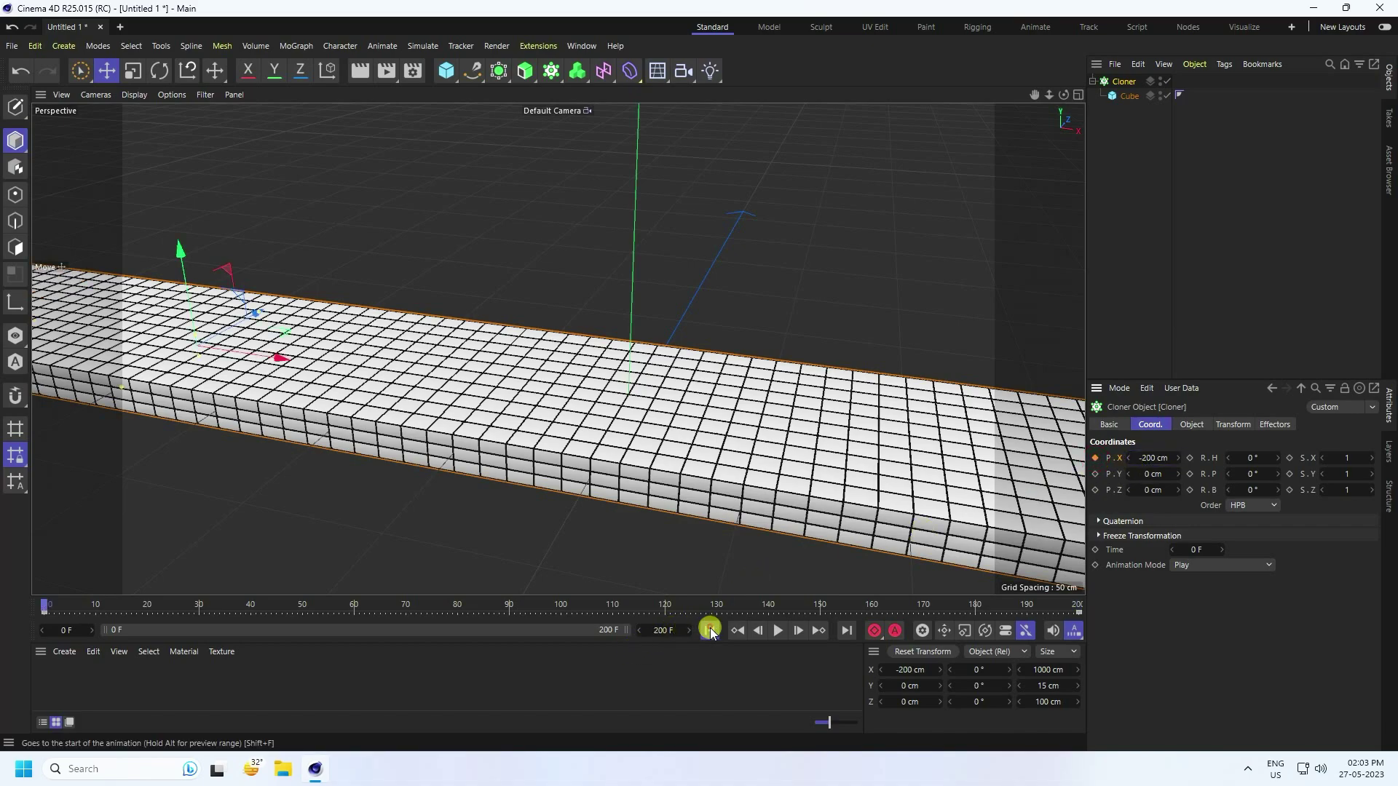
left_click(783, 631)
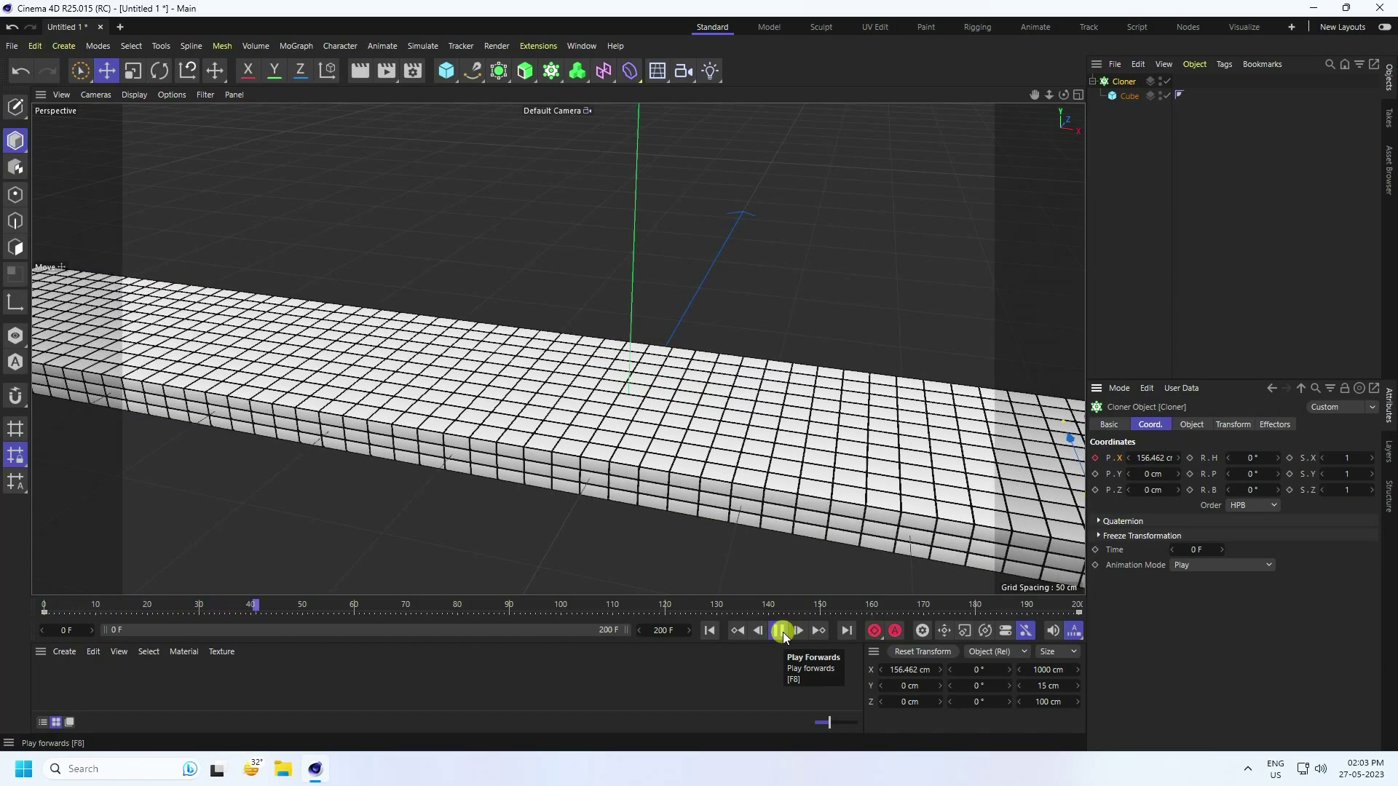
left_click(773, 632)
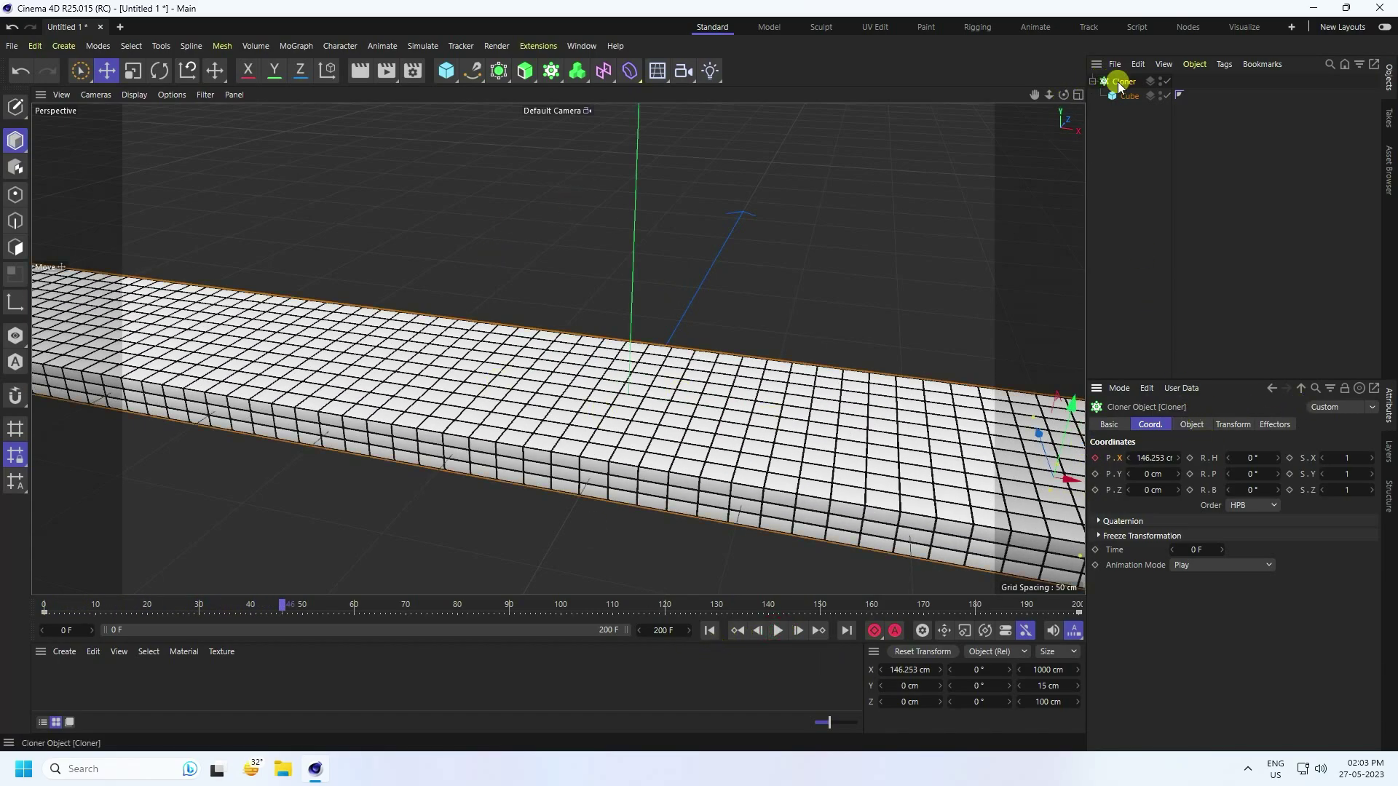
Set both of the Cloner's position keys to Linear interpolation in the F-Curve timeline, and replay the animation from the start
left_click(581, 46)
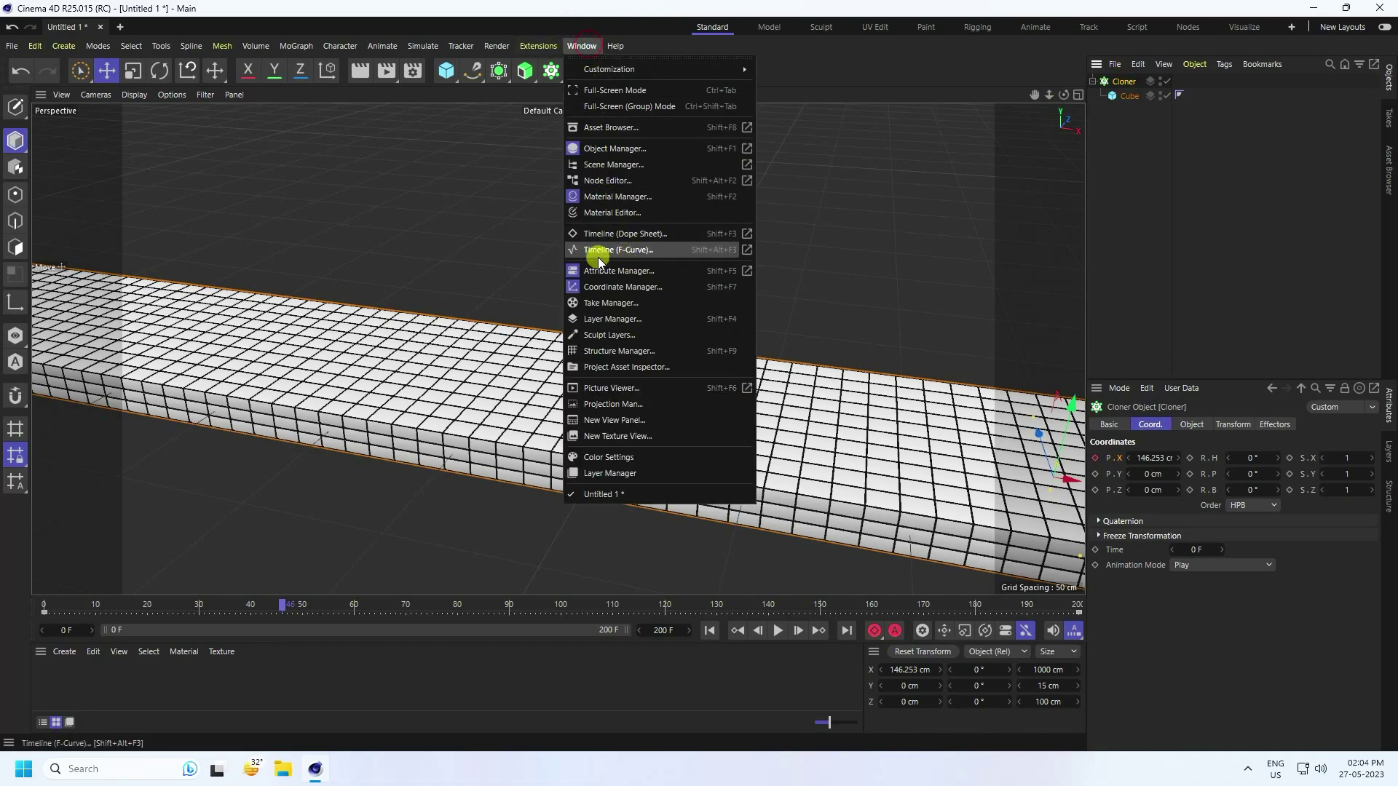
left_click(617, 251)
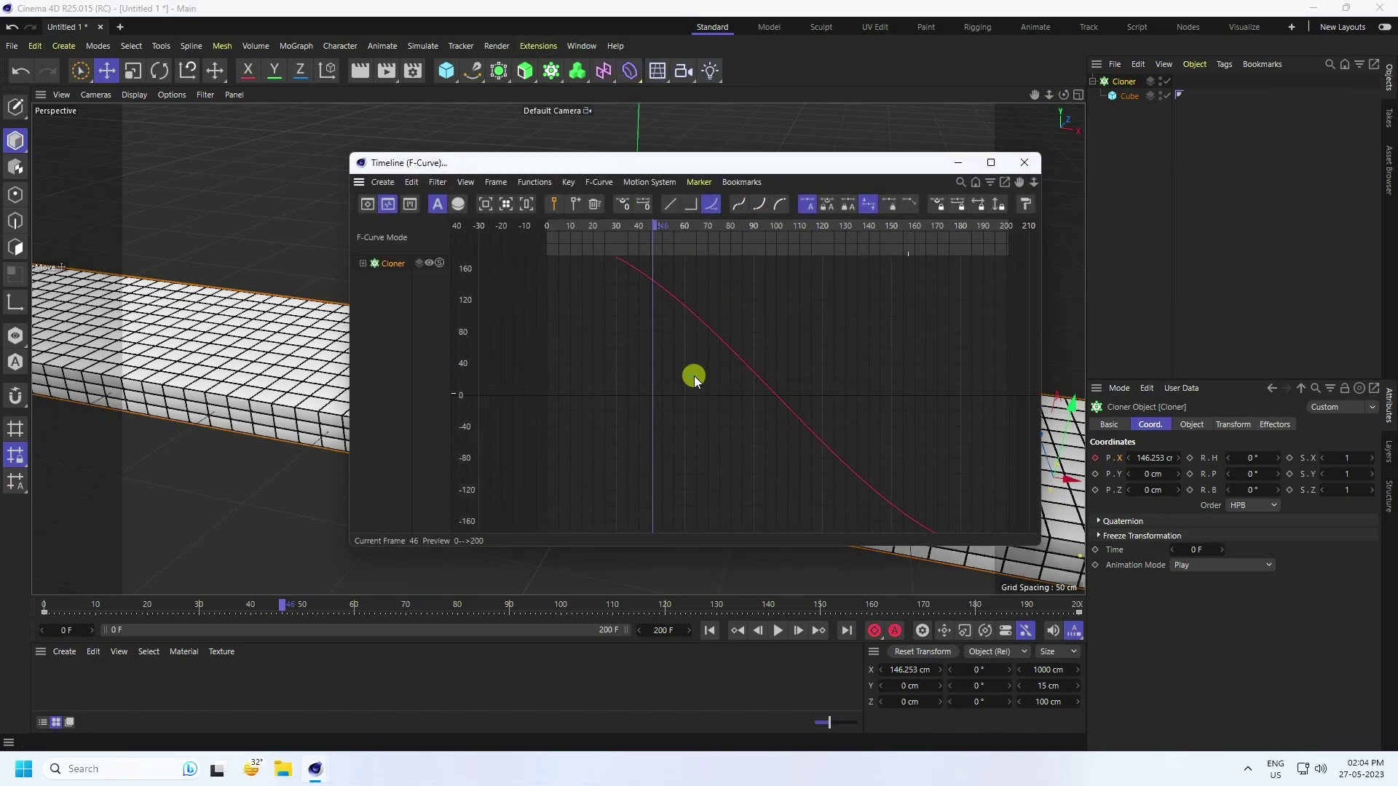
left_click_drag(555, 311, 1043, 486)
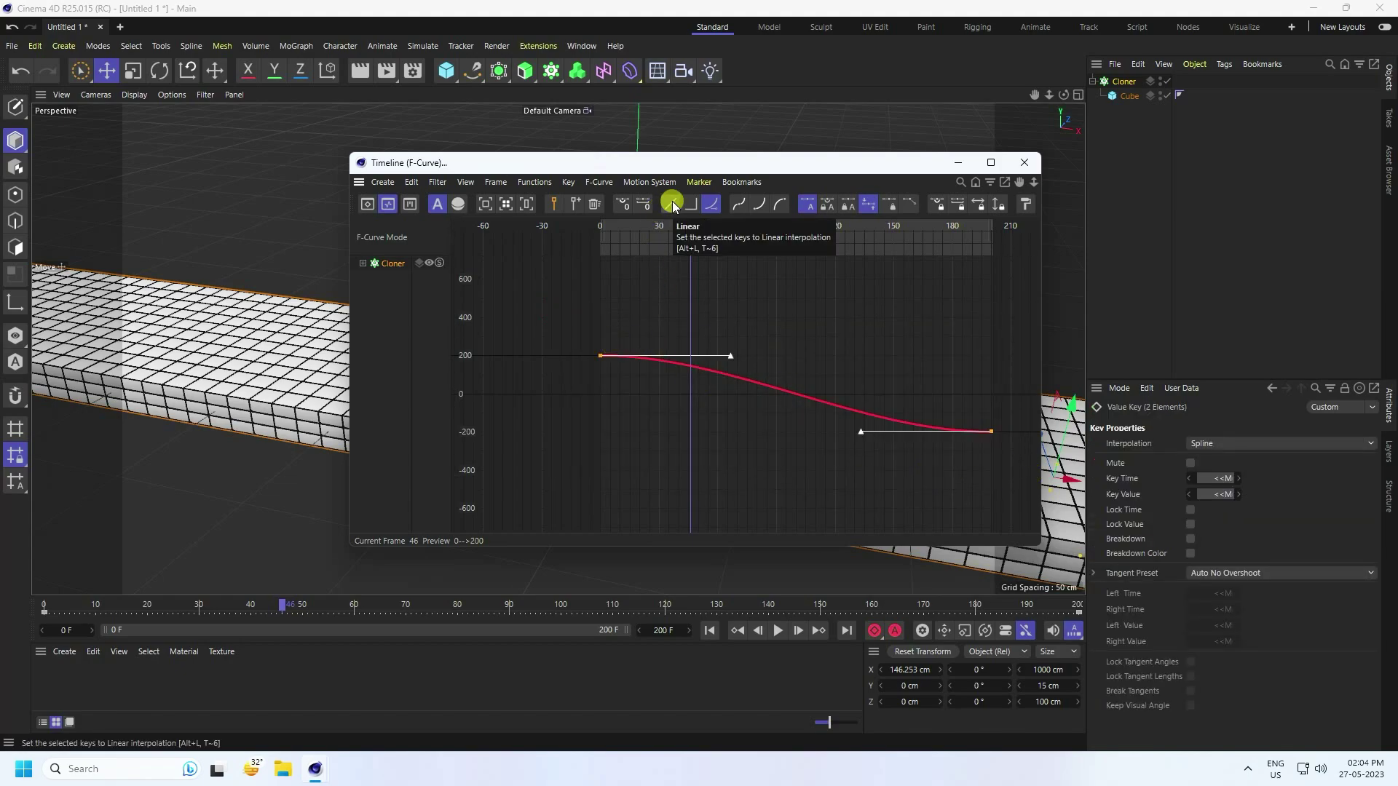
left_click(670, 205)
left_click(1025, 162)
left_click(710, 631)
left_click(778, 630)
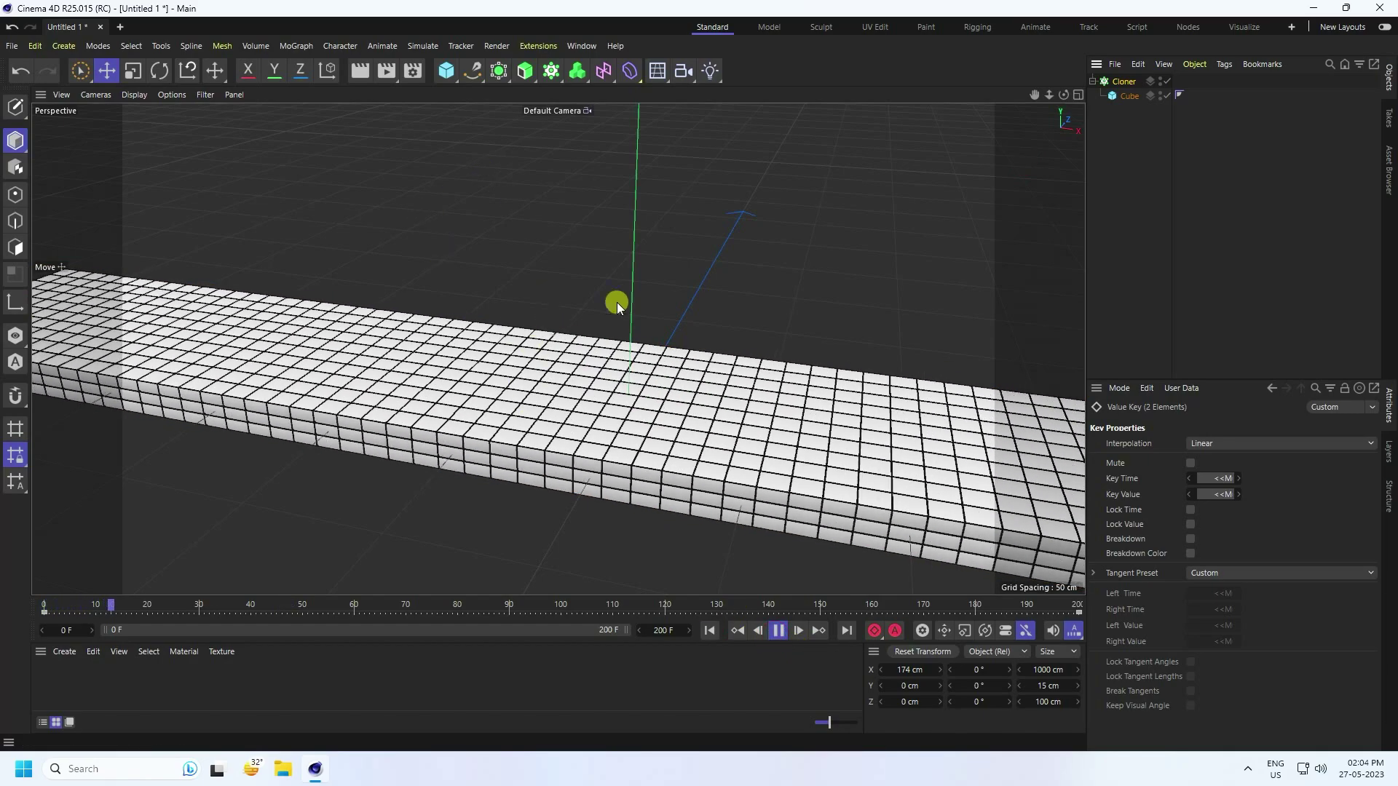
Return the animation to the first frame and add a Plain effector to the Cloner
scroll(646, 447, "up", 3)
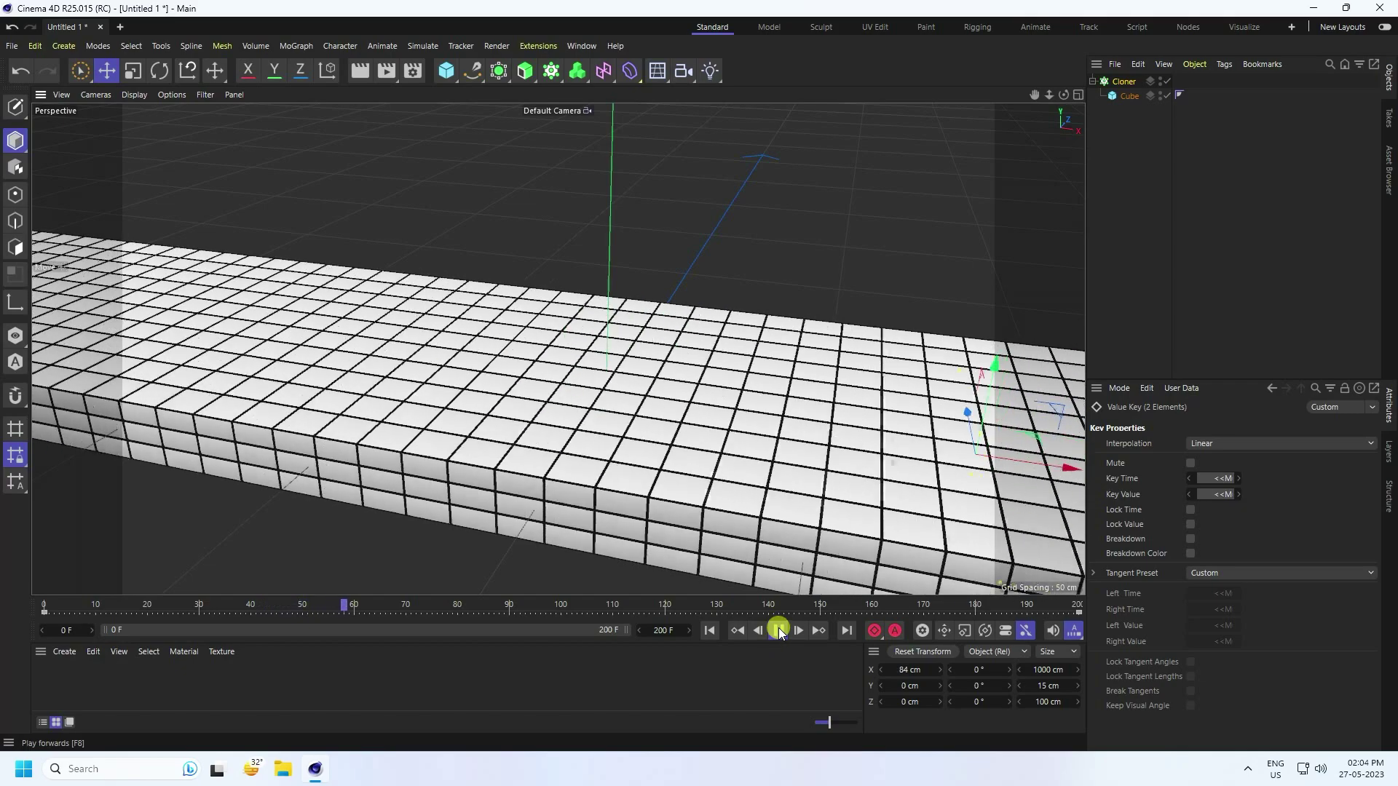
left_click(708, 631)
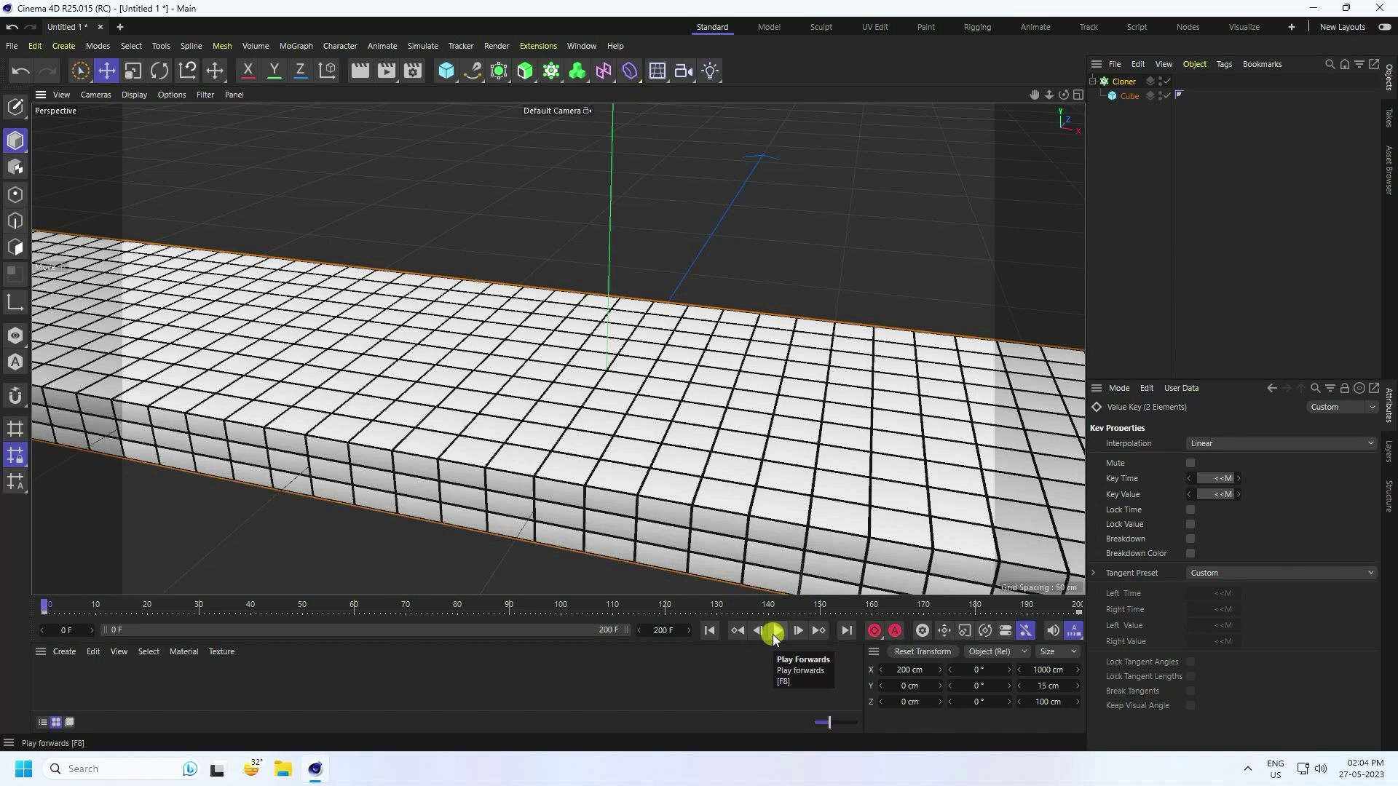
left_click(1123, 81)
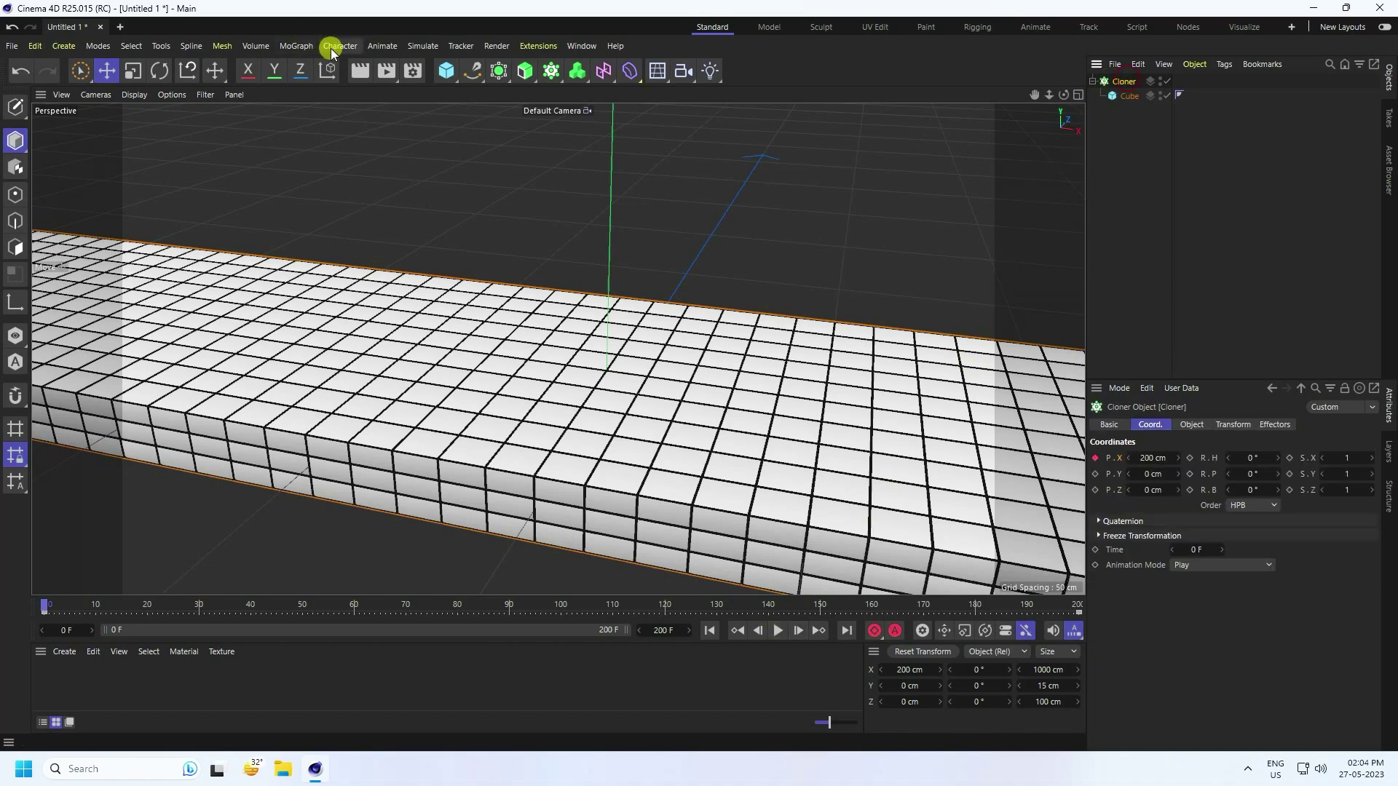
left_click(295, 45)
mouse_move(379, 69)
left_click(437, 75)
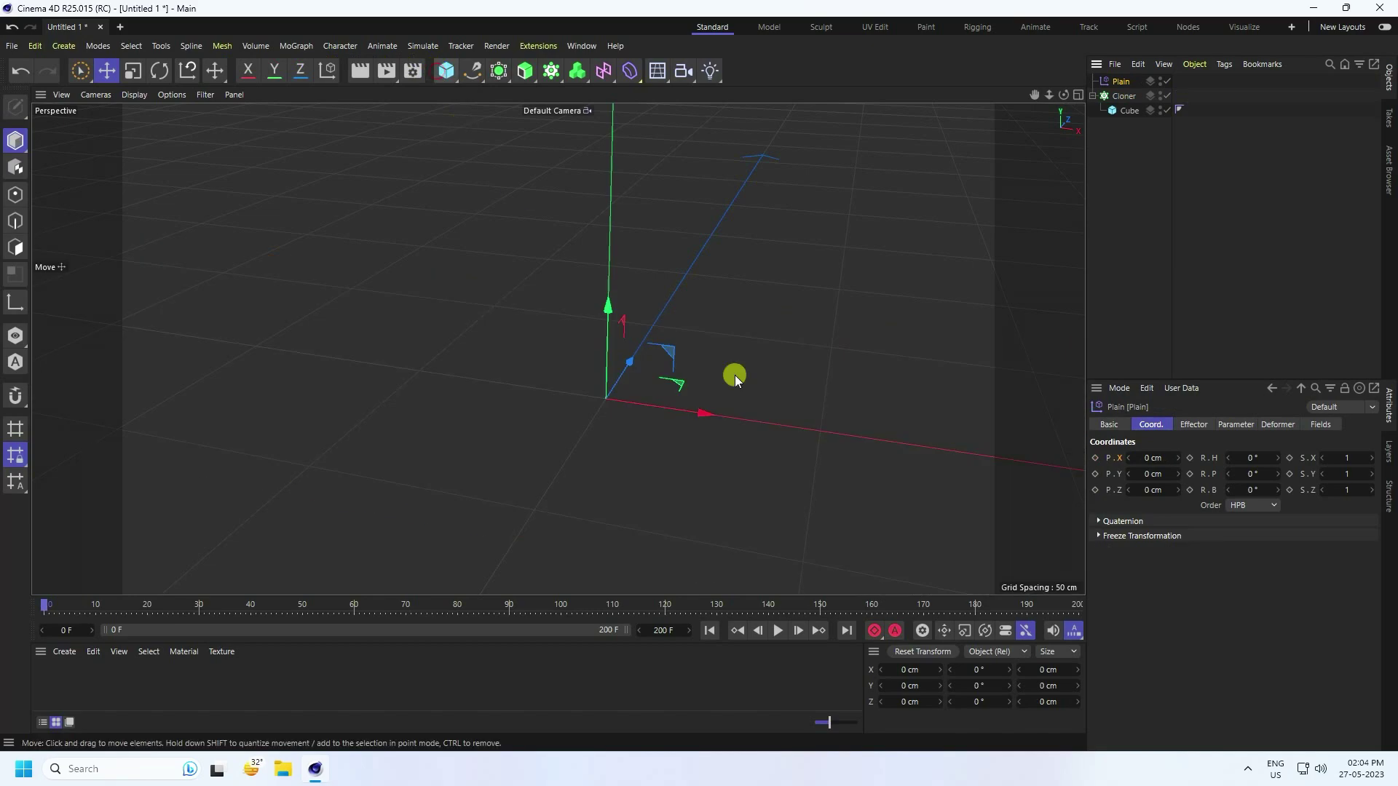
Add a Linear Field to the Plain effector's falloff and shorten the field's length
left_click(1235, 425)
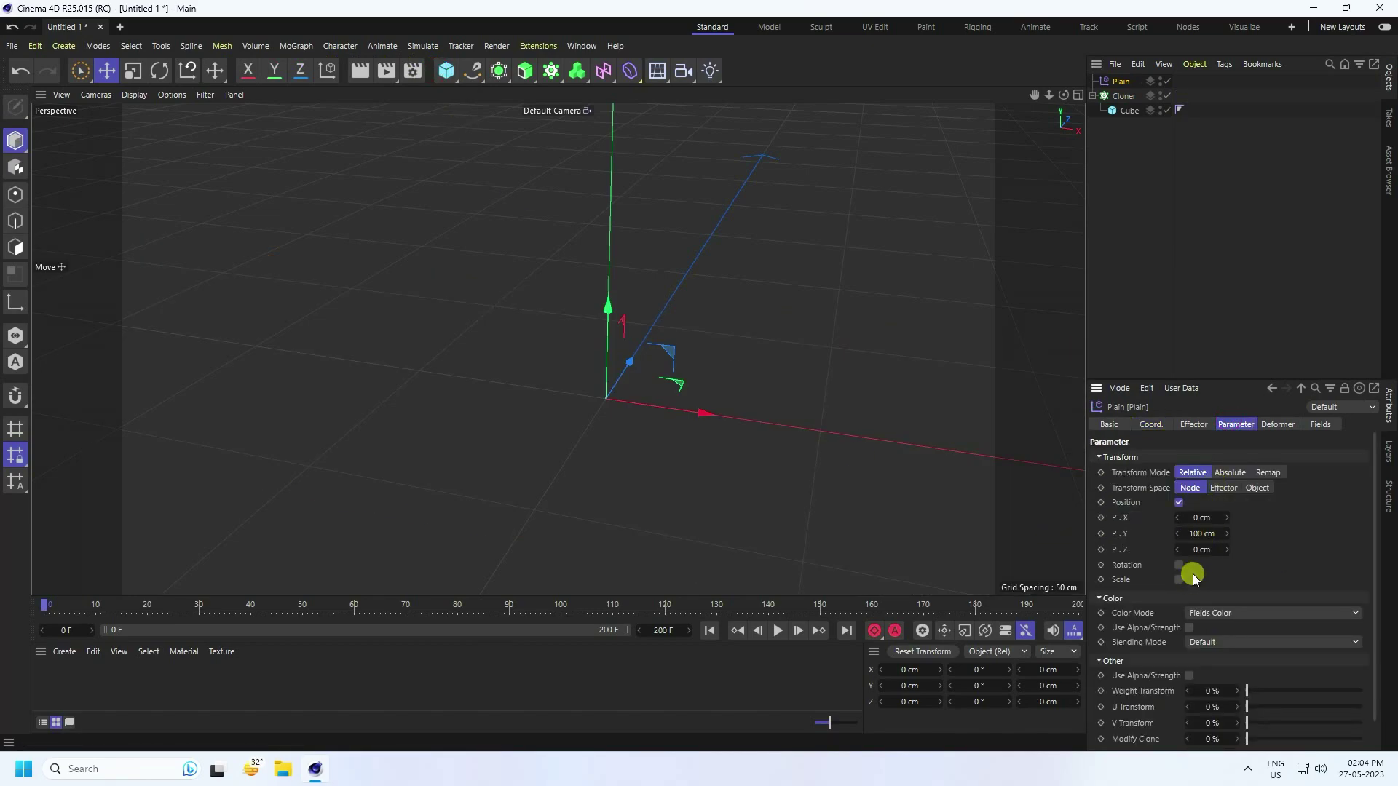
left_click_drag(605, 430, 625, 471, "alt")
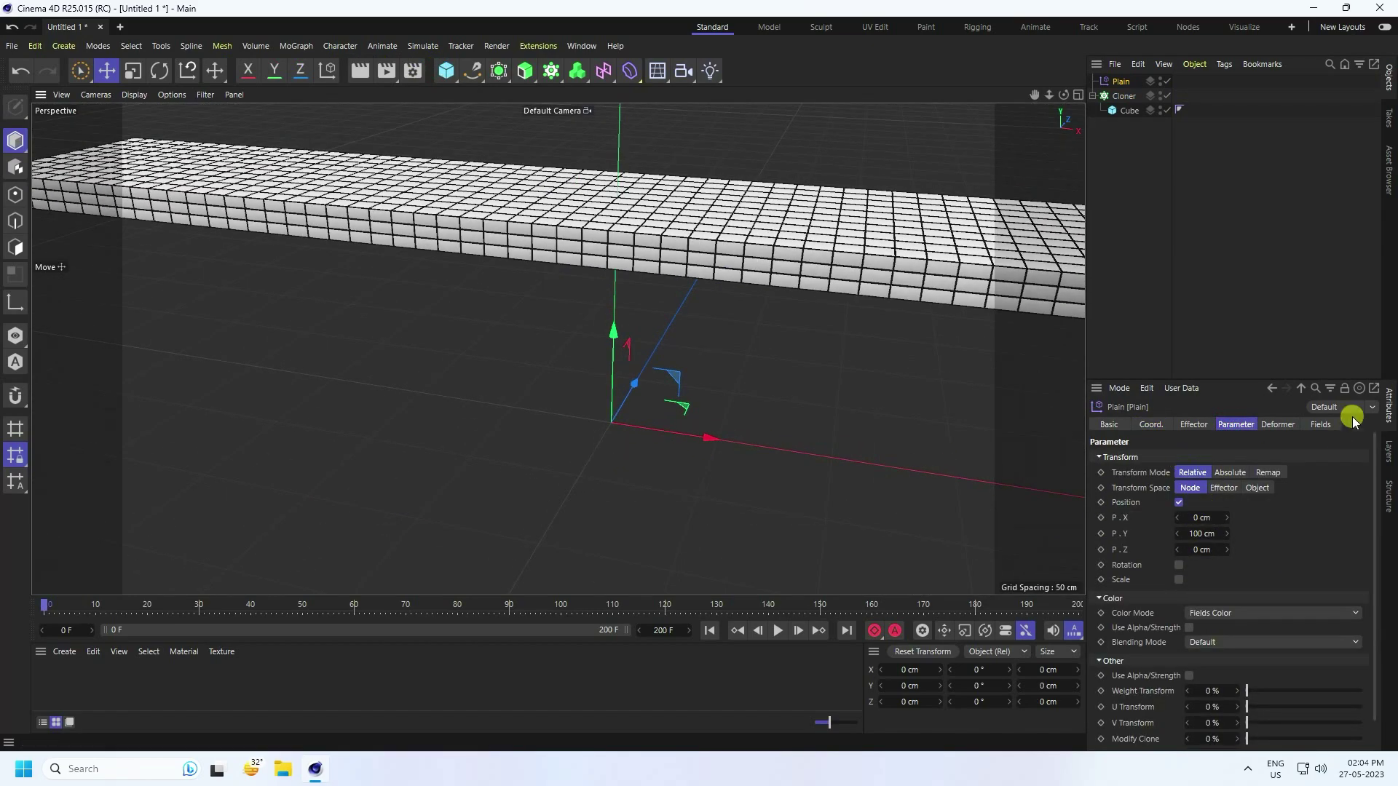
left_click(1321, 425)
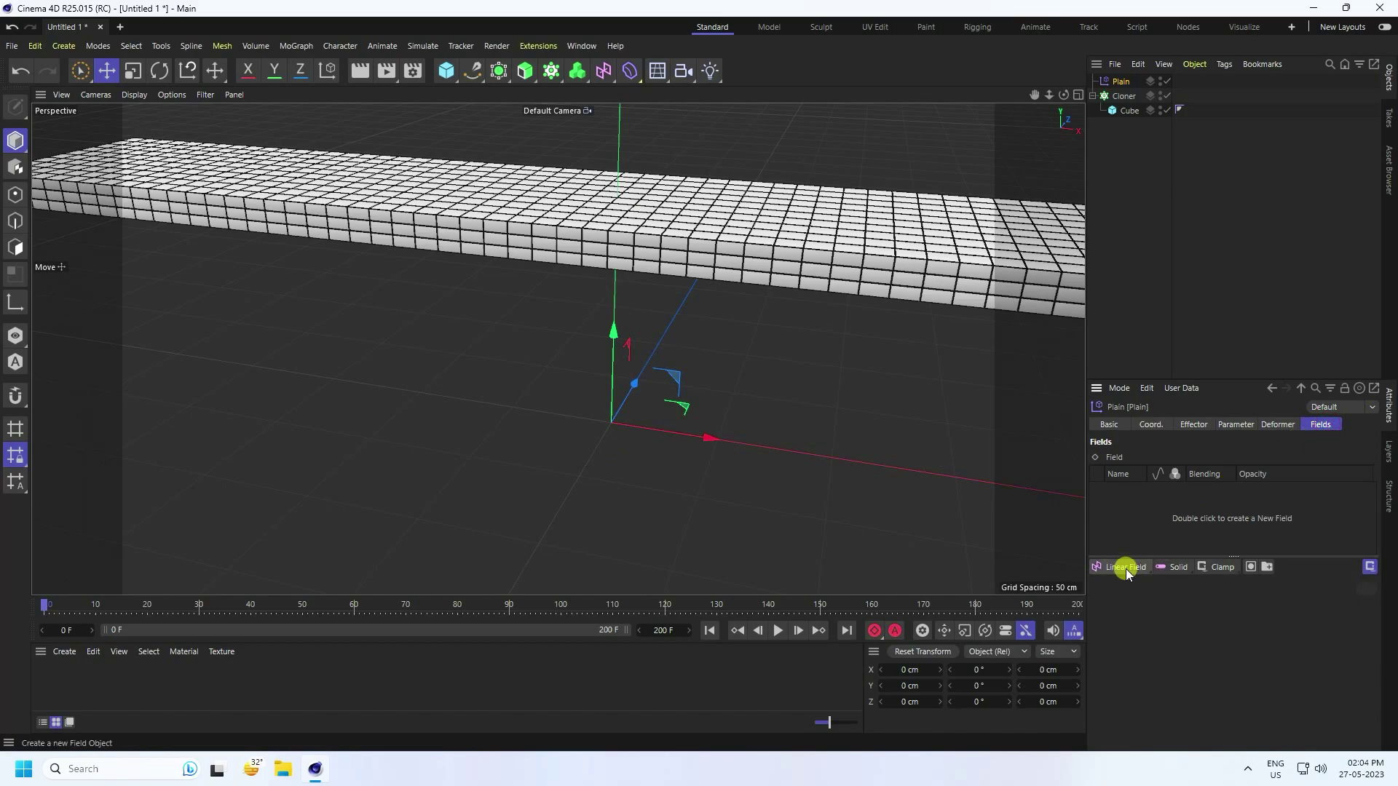
left_click(1126, 570)
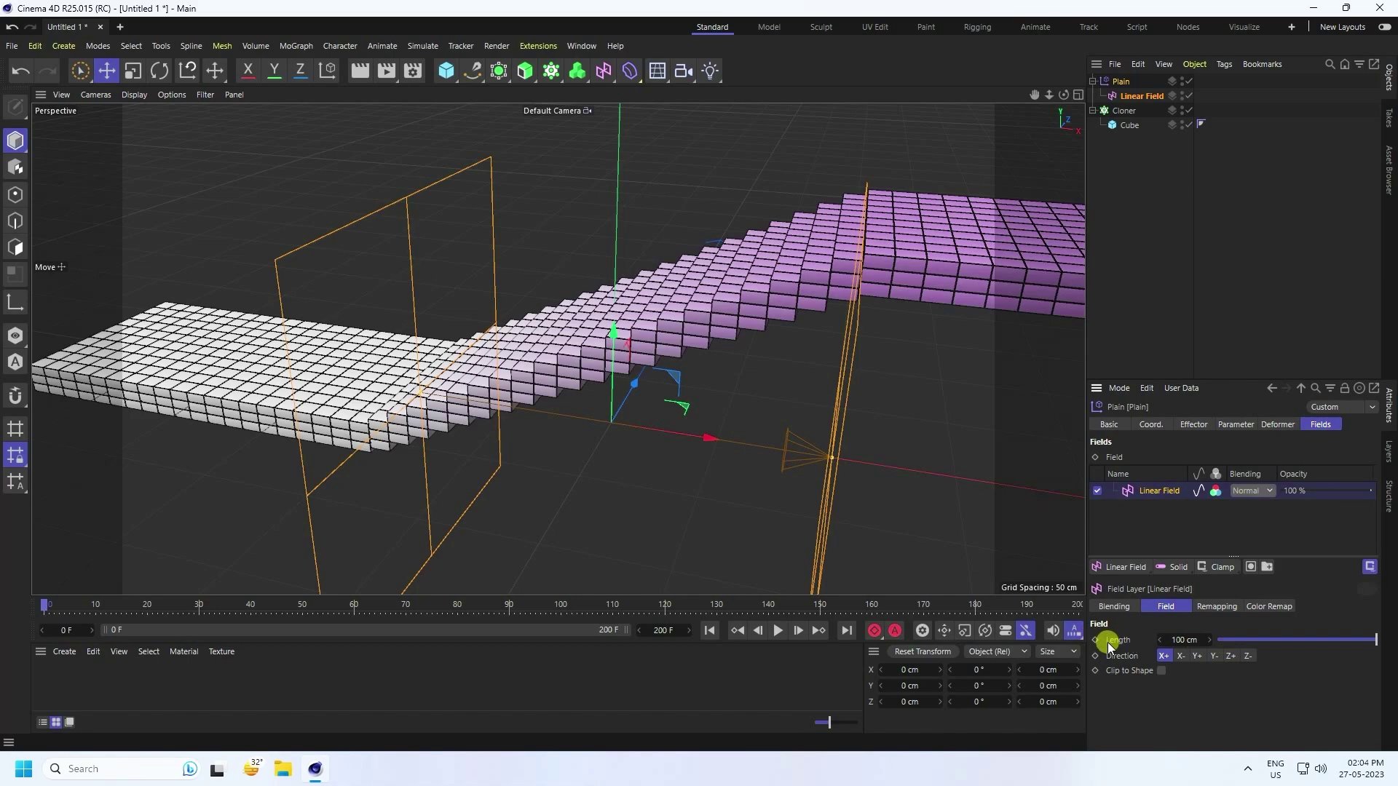
left_click_drag(541, 405, 612, 439, "alt")
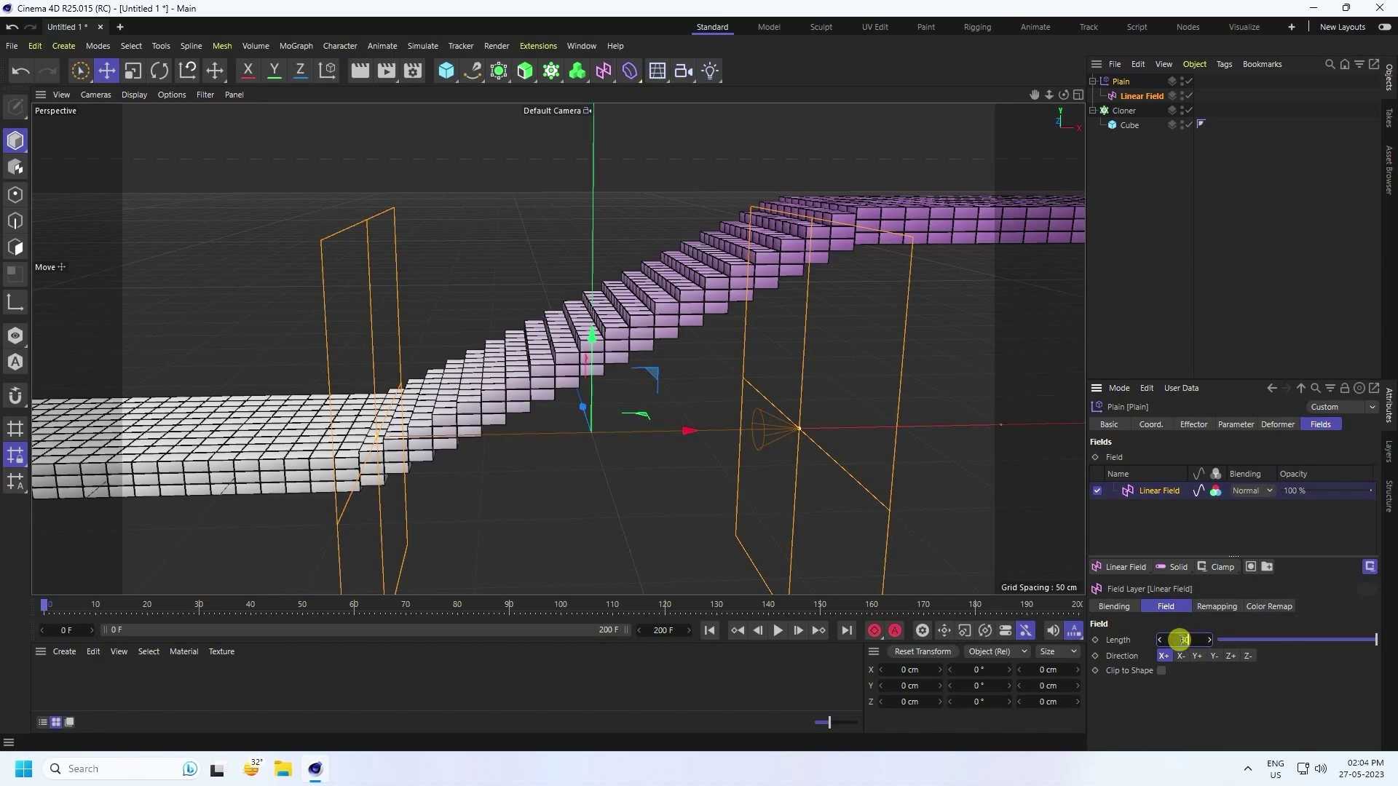
key("Return")
Set the Plain effector's X position to 100 cm
left_click(1151, 424)
left_click_drag(1149, 459, 1159, 460)
left_click_drag(792, 488, 721, 494, "alt")
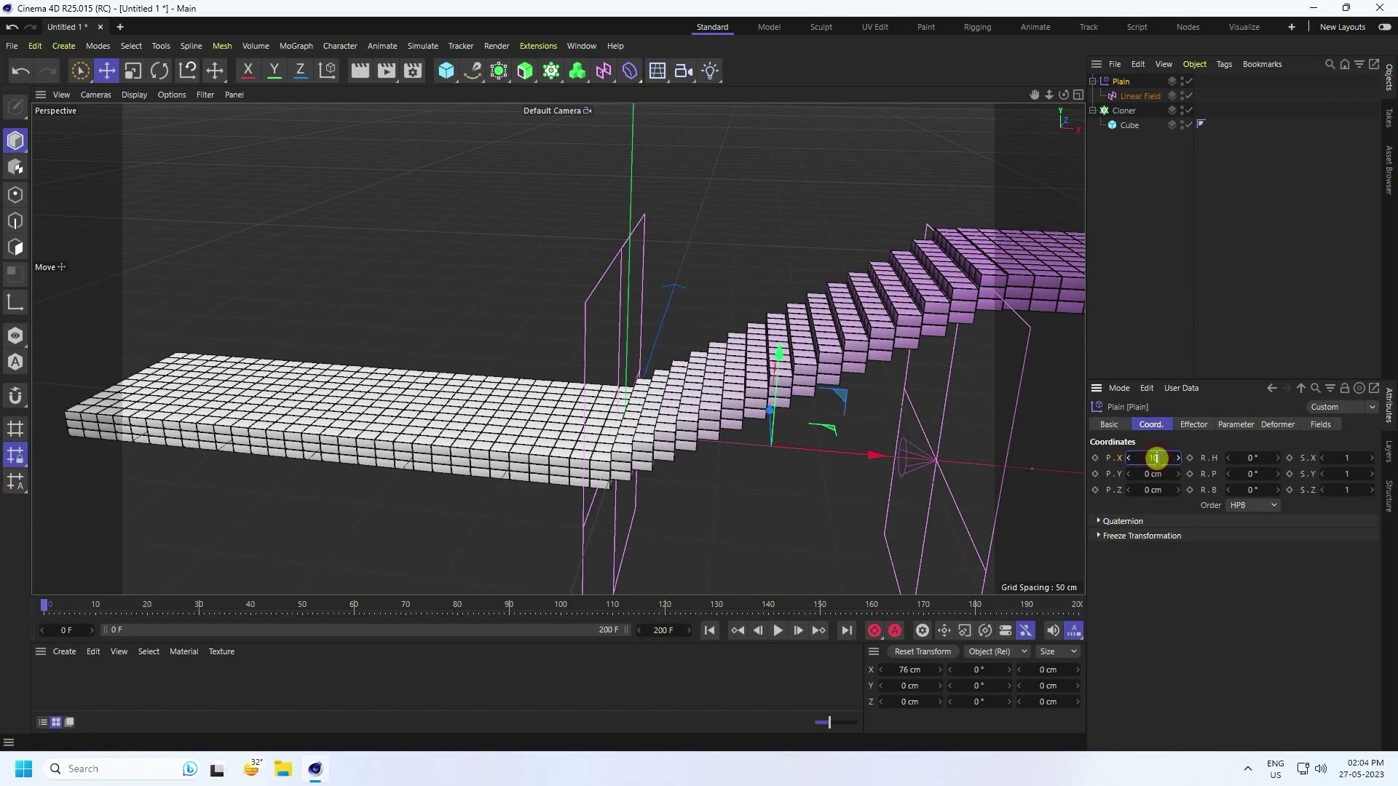
left_click(1156, 458)
type("100")
key("Return")
left_click_drag(677, 458, 684, 460, "alt")
Play the animation to check how the grid moves through the Plain effector's field, and return to the first frame
left_click(784, 629)
scroll(808, 386, "up", 2)
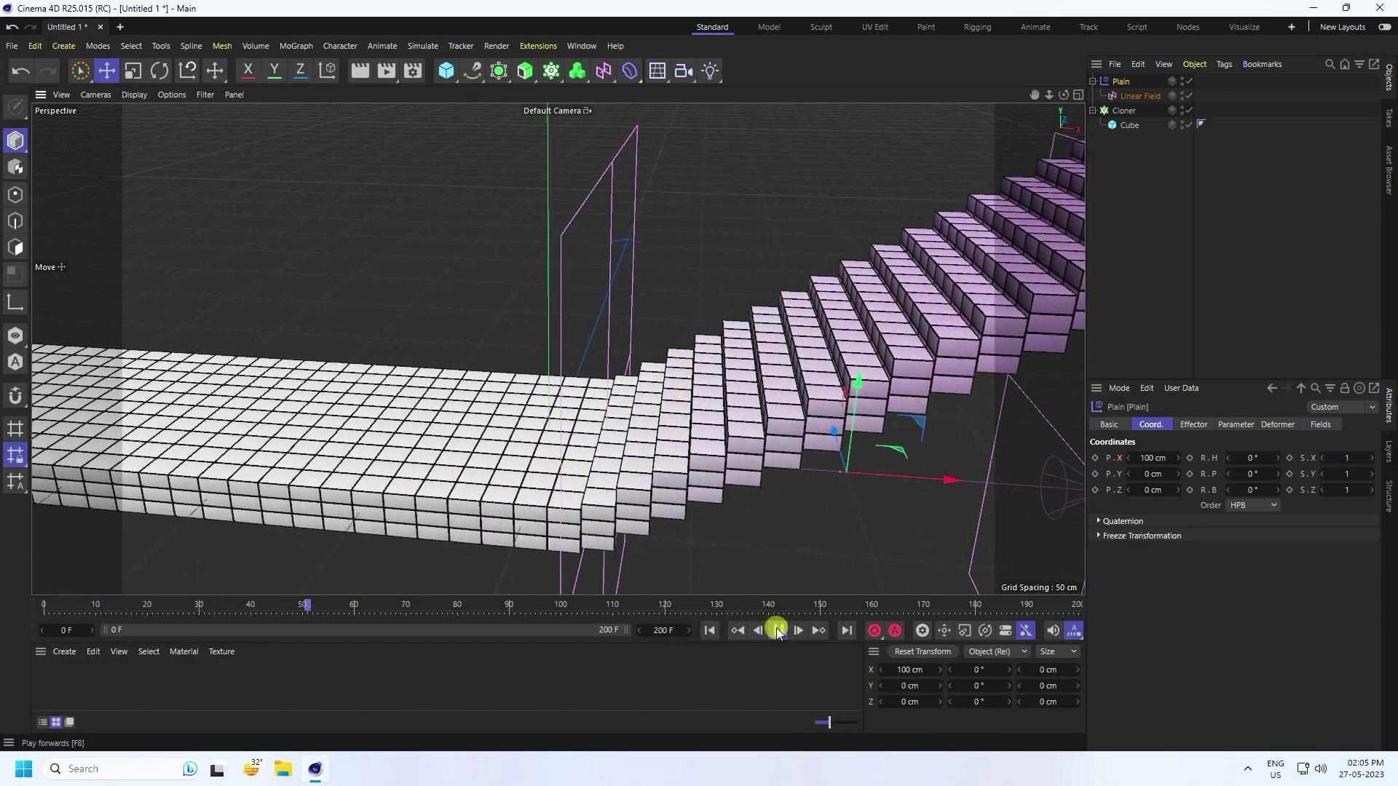
left_click(778, 631)
left_click(710, 631)
left_click(778, 630)
left_click(710, 630)
Enable rotation in the Plain effector with 360° for both R.H and R.B
left_click(1235, 424)
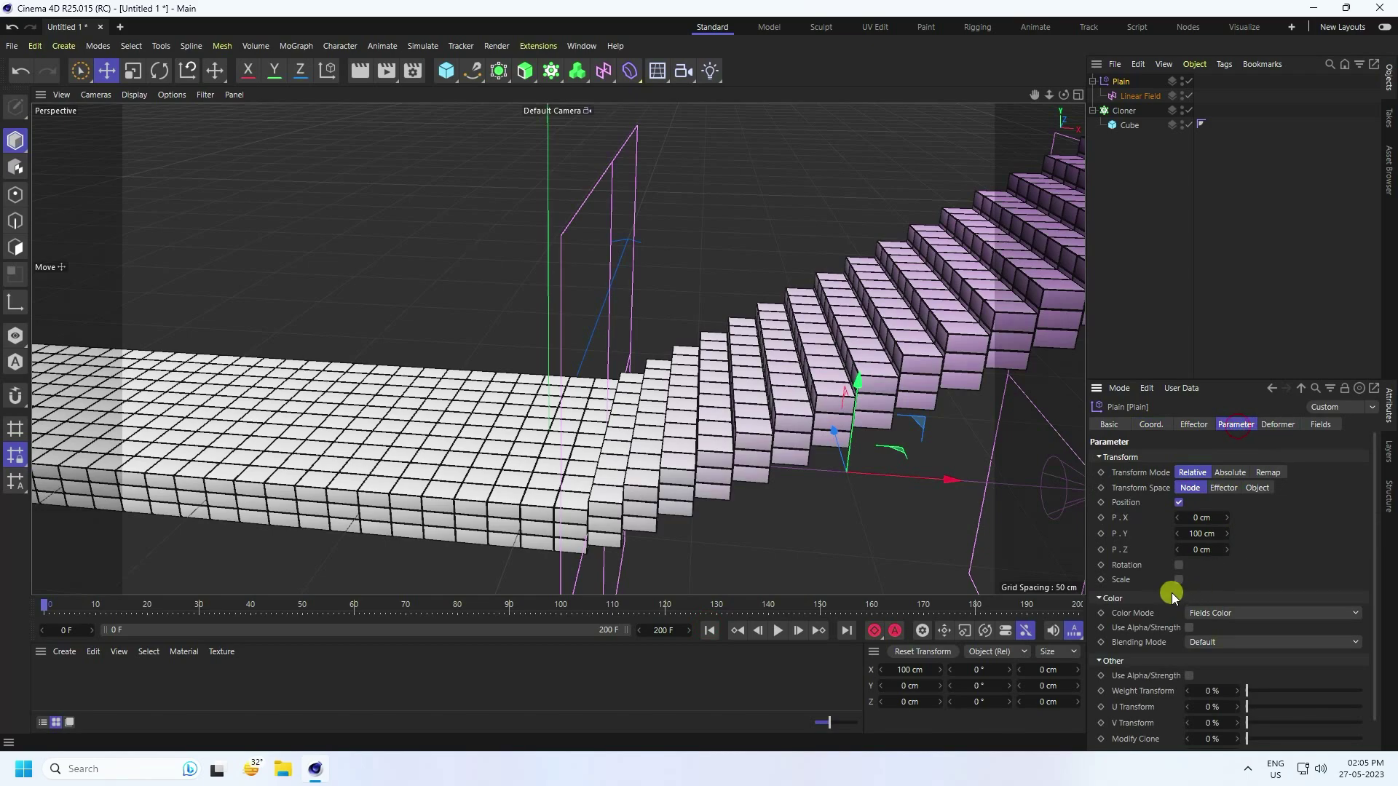
left_click(1179, 565)
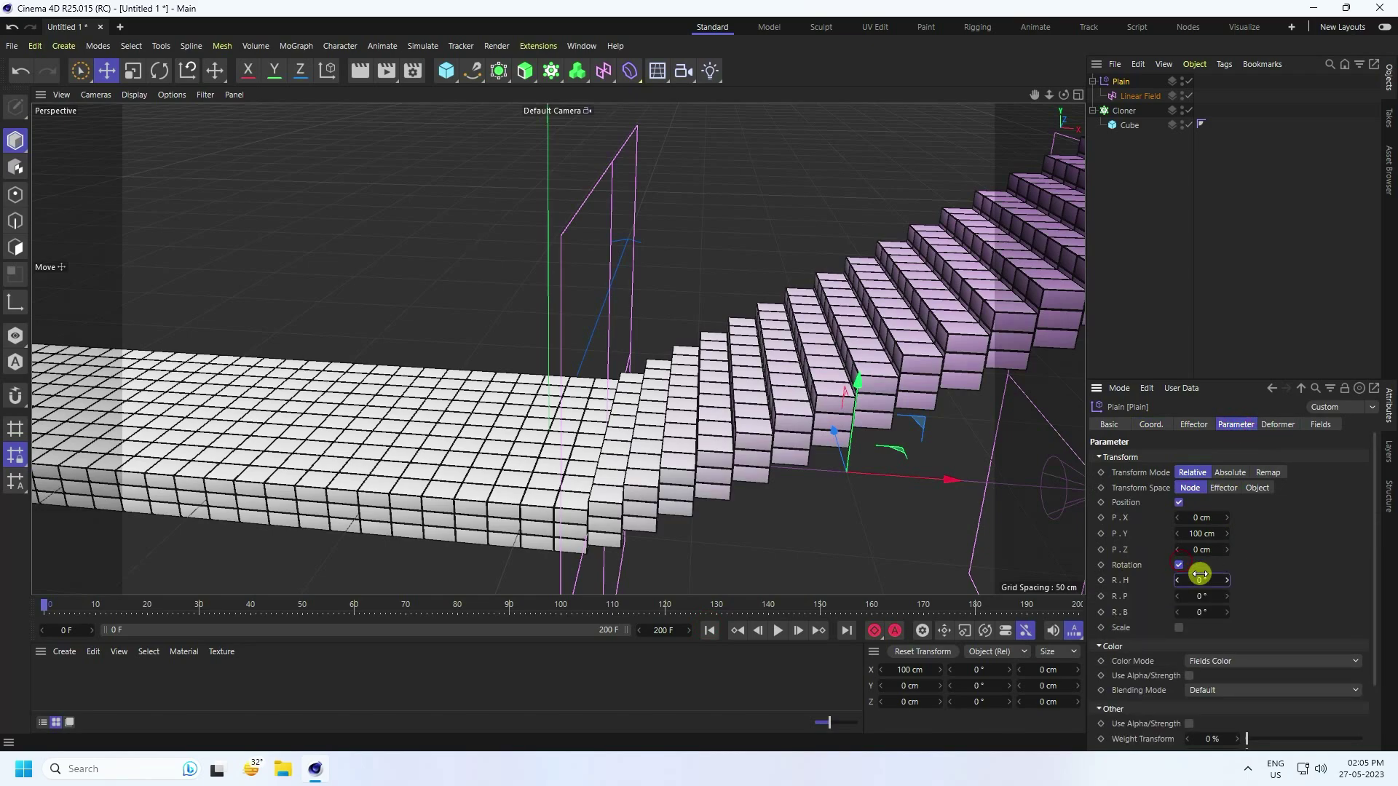
type("360")
key("Tab")
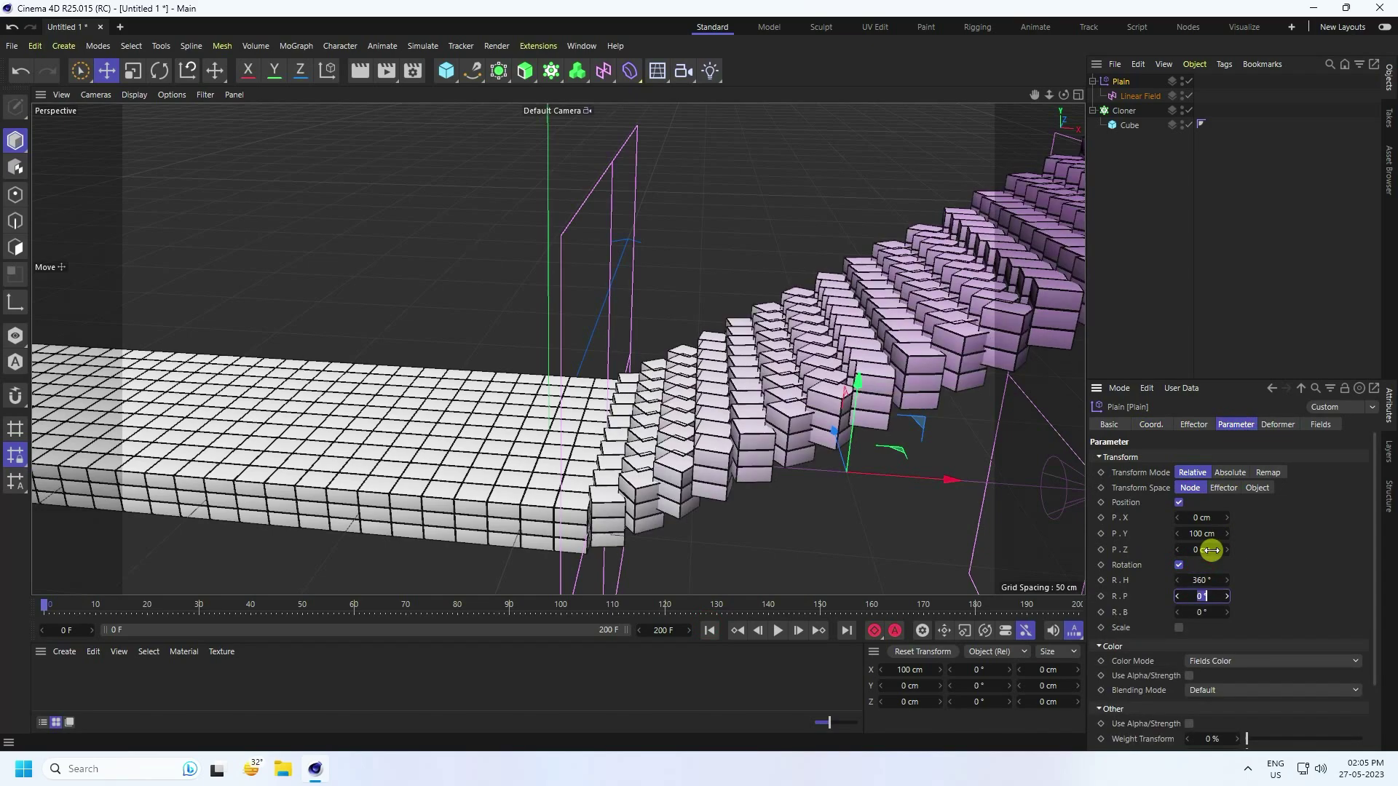
type("360")
key("Return")
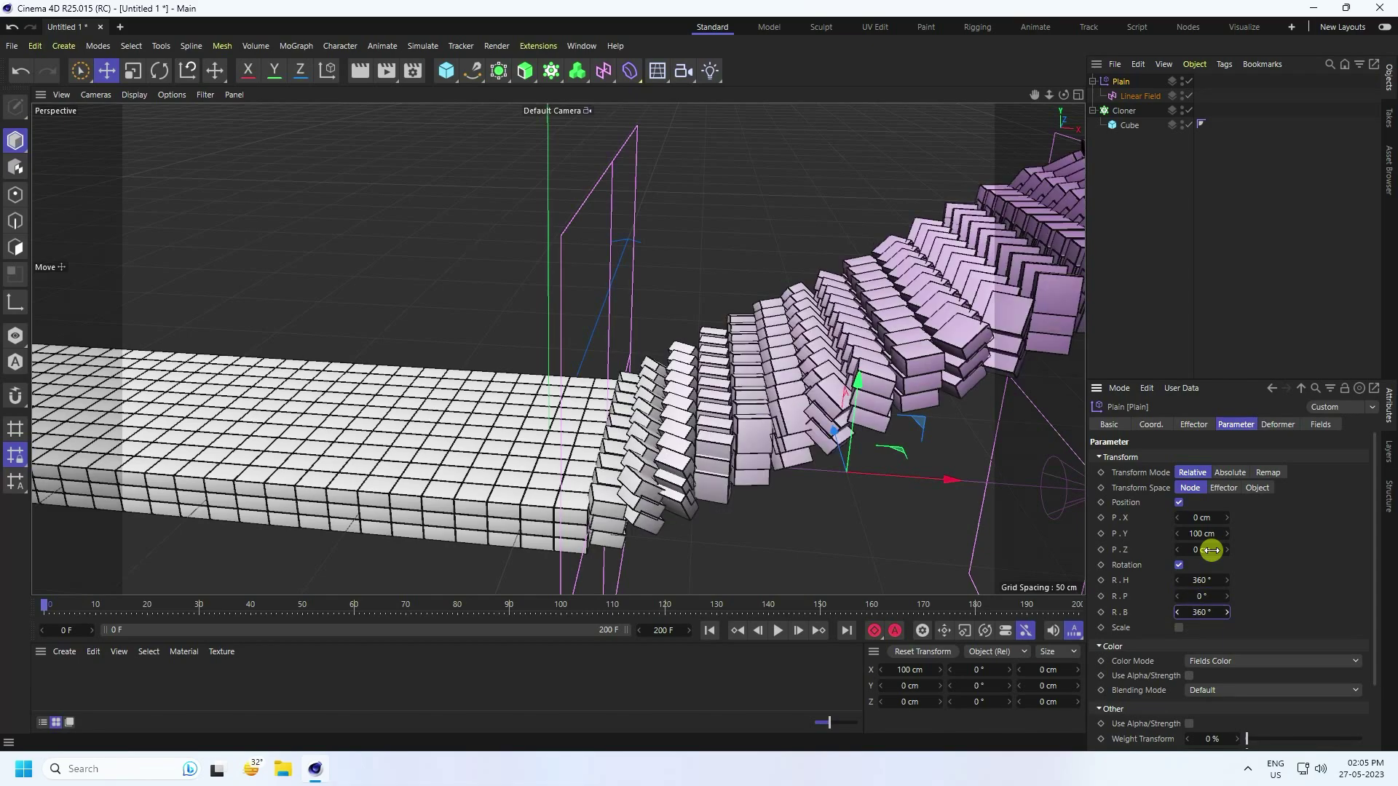
Enable uniform scaling in the Plain effector and set the scale to -1
left_click(1178, 628)
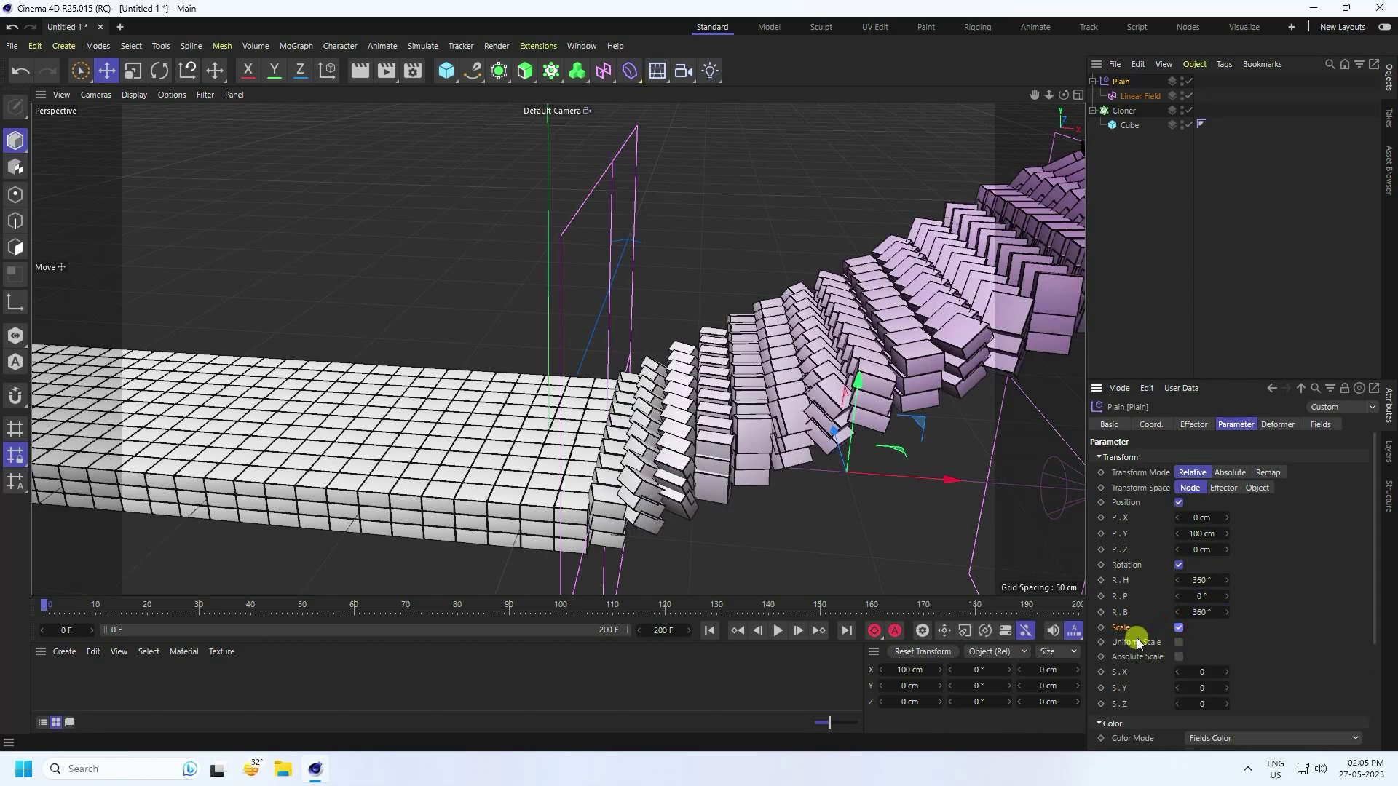
left_click(1178, 642)
left_click(1206, 672)
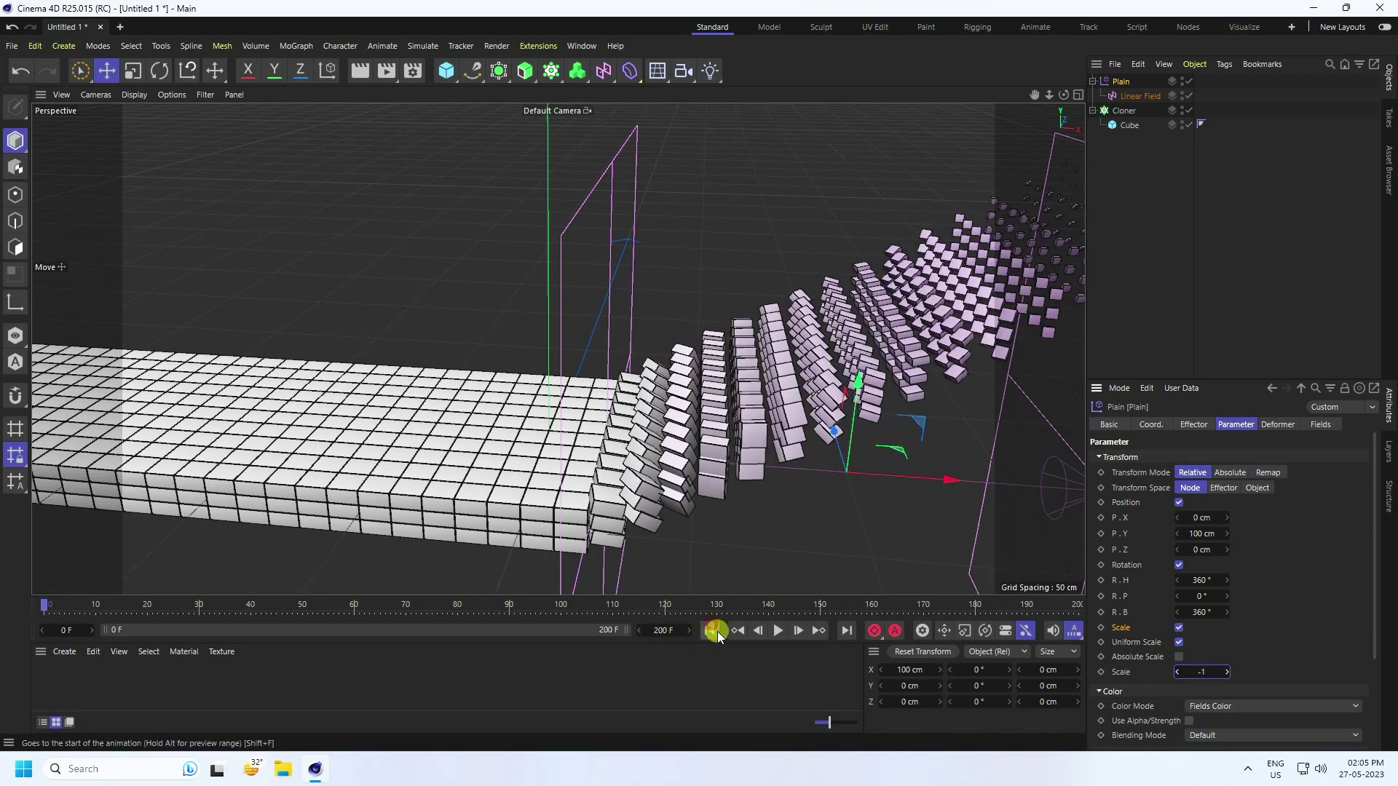
Play the animation and inspect the rotating, shrinking clones from several angles, and stop playback
left_click(772, 631)
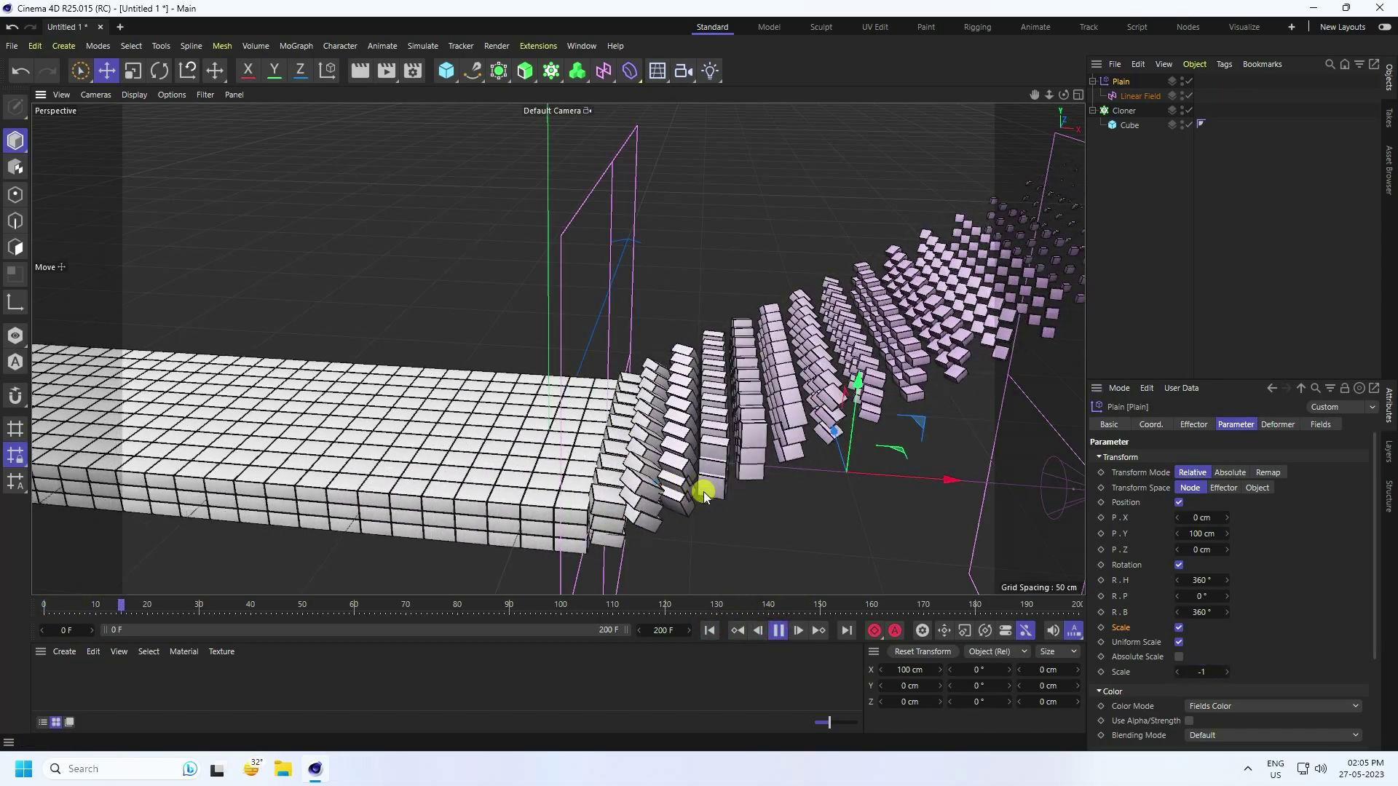
scroll(747, 484, "up", 3)
left_click_drag(711, 318, 679, 348, "alt")
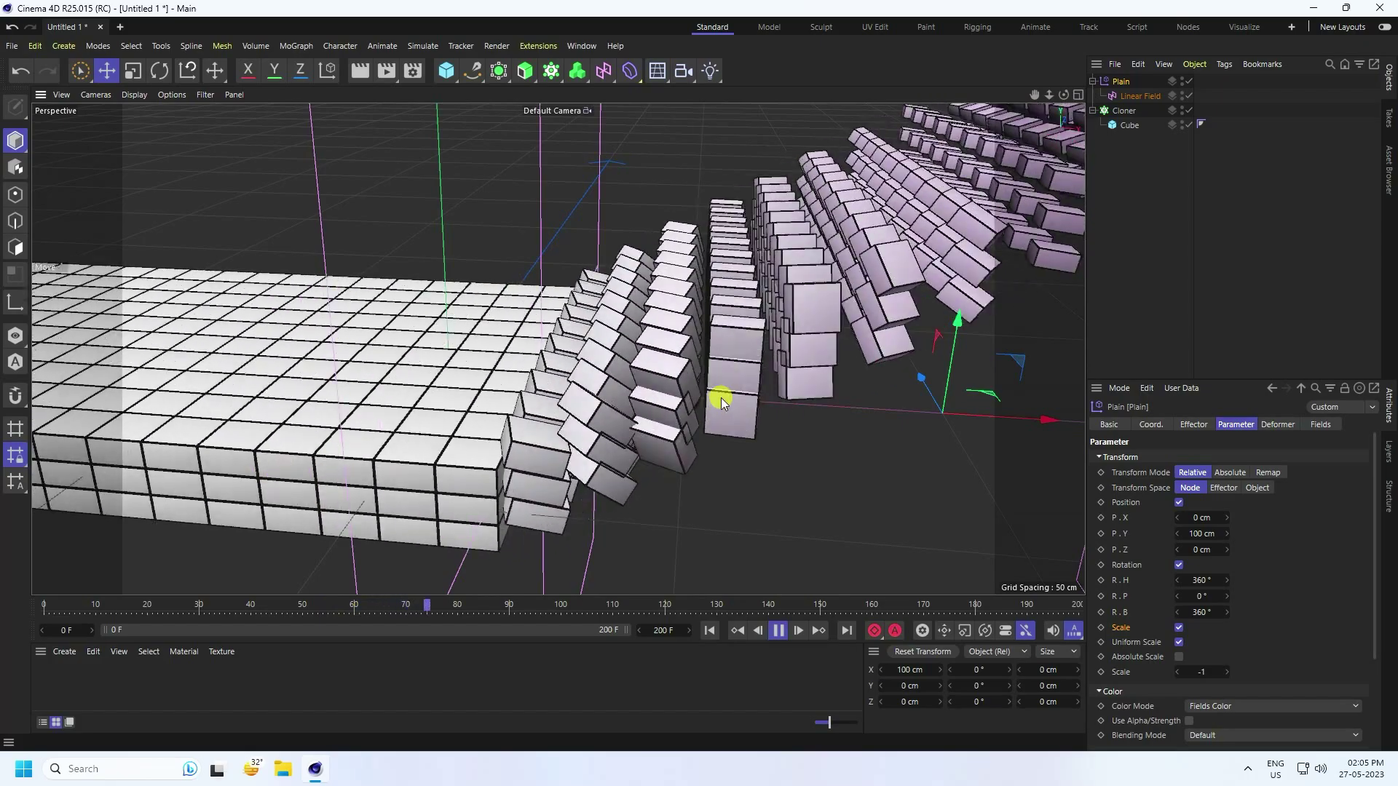
scroll(717, 437, "down", 3)
mouse_move(718, 437)
left_mouse_down("alt")
mouse_move(758, 440)
mouse_move(661, 337)
mouse_move(665, 321)
mouse_move(609, 368)
mouse_move(636, 349)
mouse_move(667, 362)
left_mouse_up("alt")
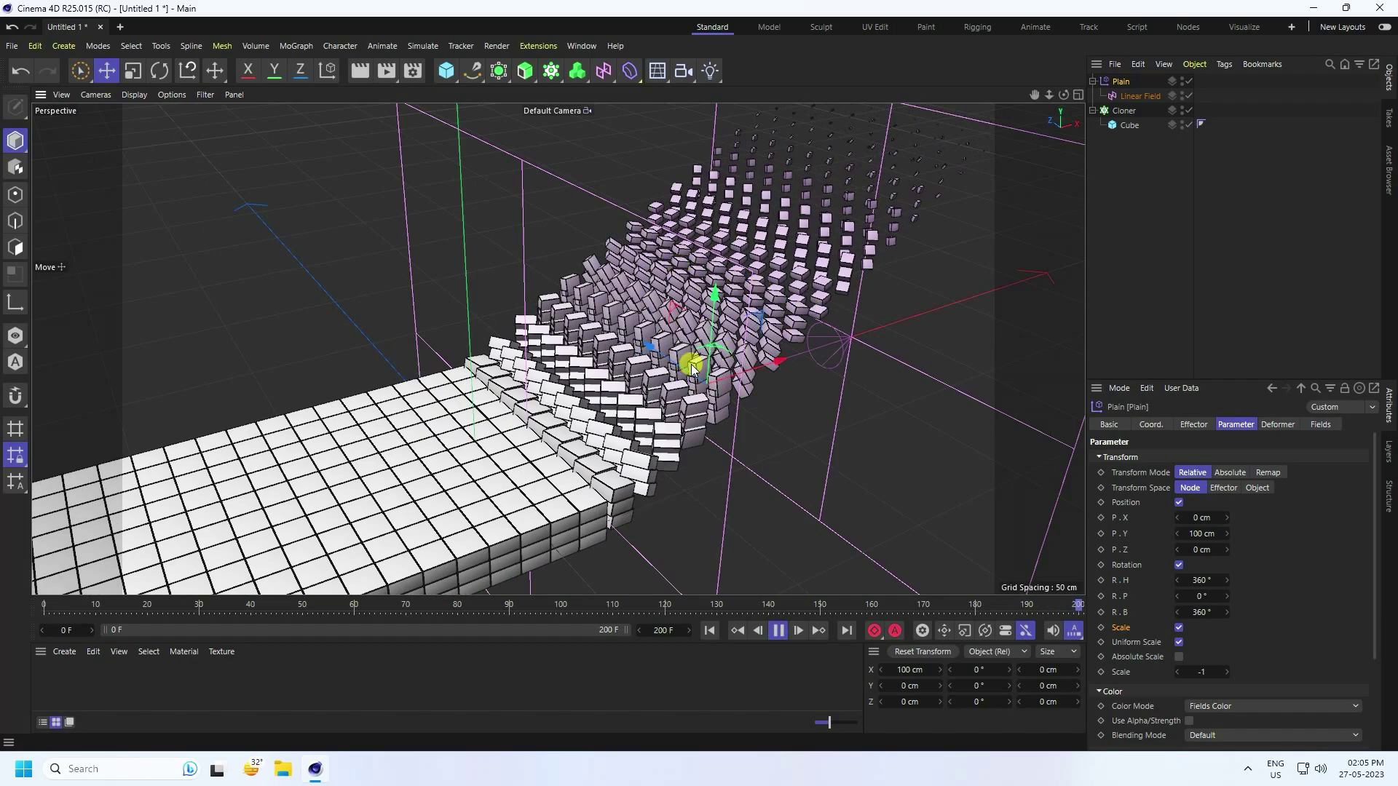
left_click(776, 630)
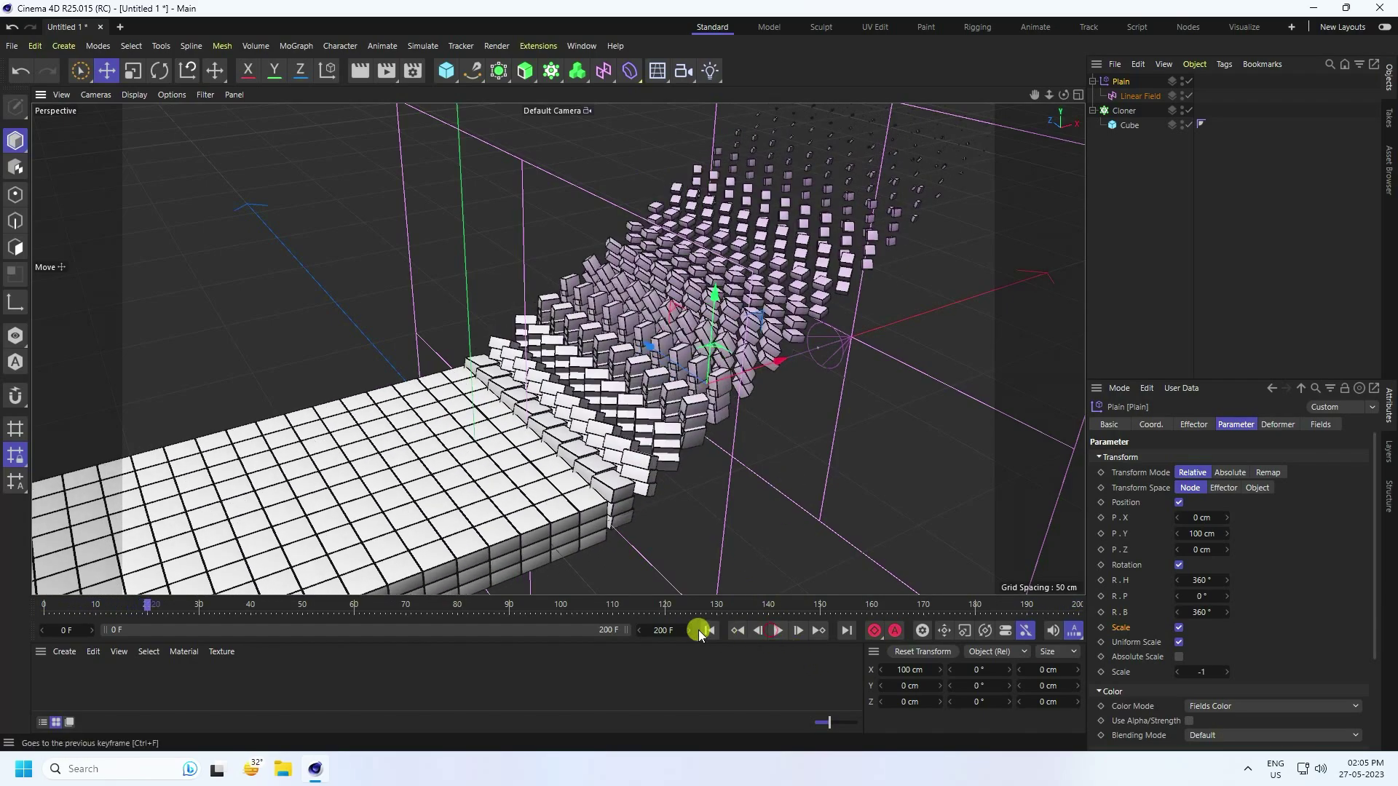
Add a Formula effector to the Cloner
left_click(1124, 112)
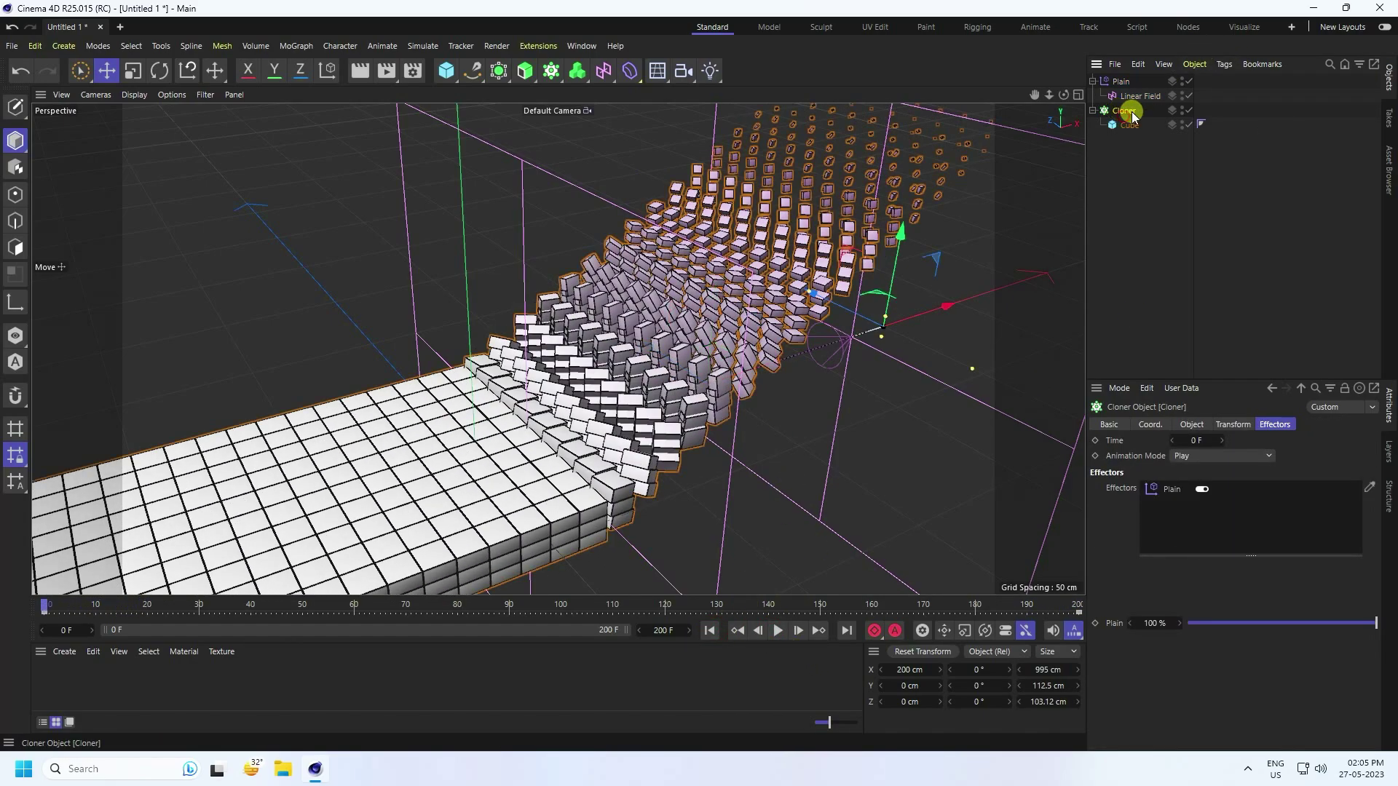
left_click(293, 45)
mouse_move(320, 73)
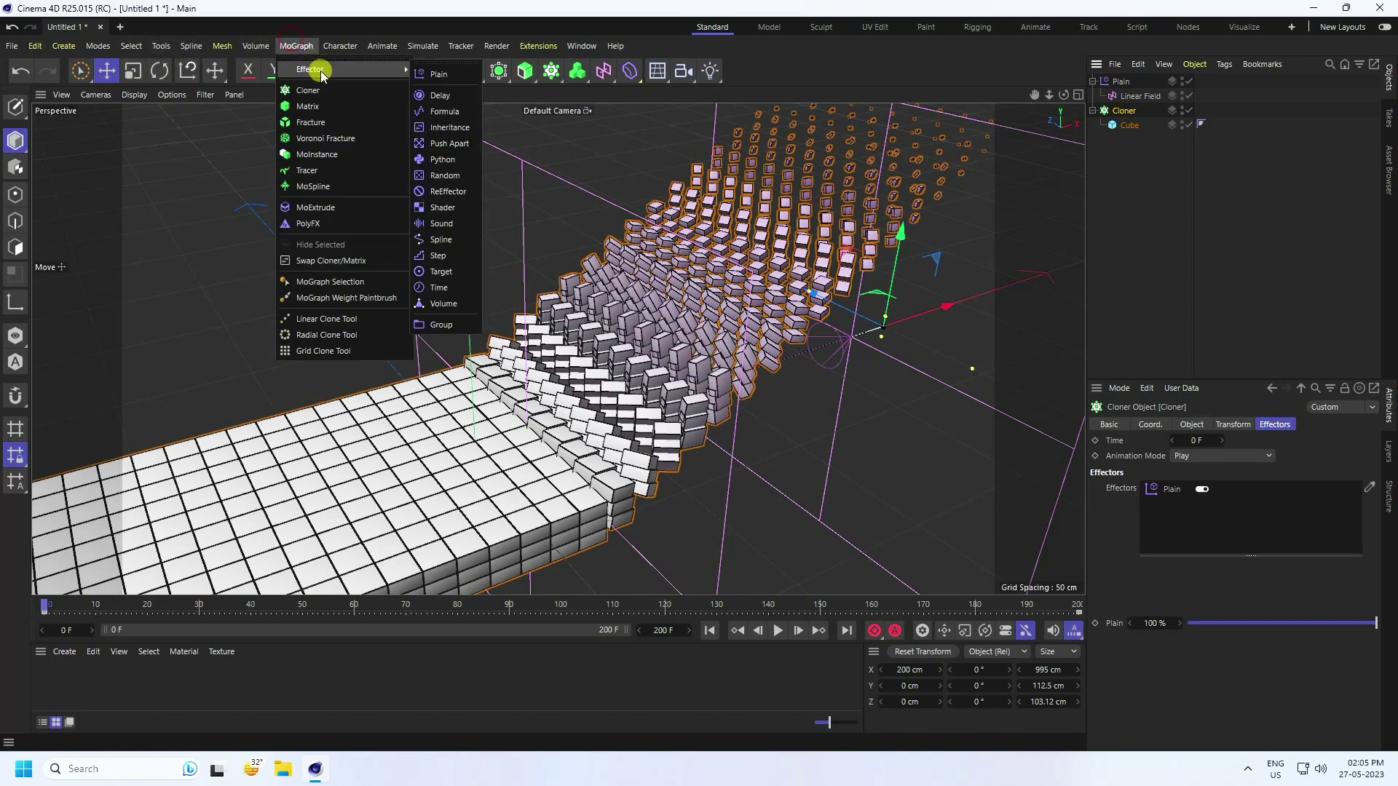
left_click(446, 111)
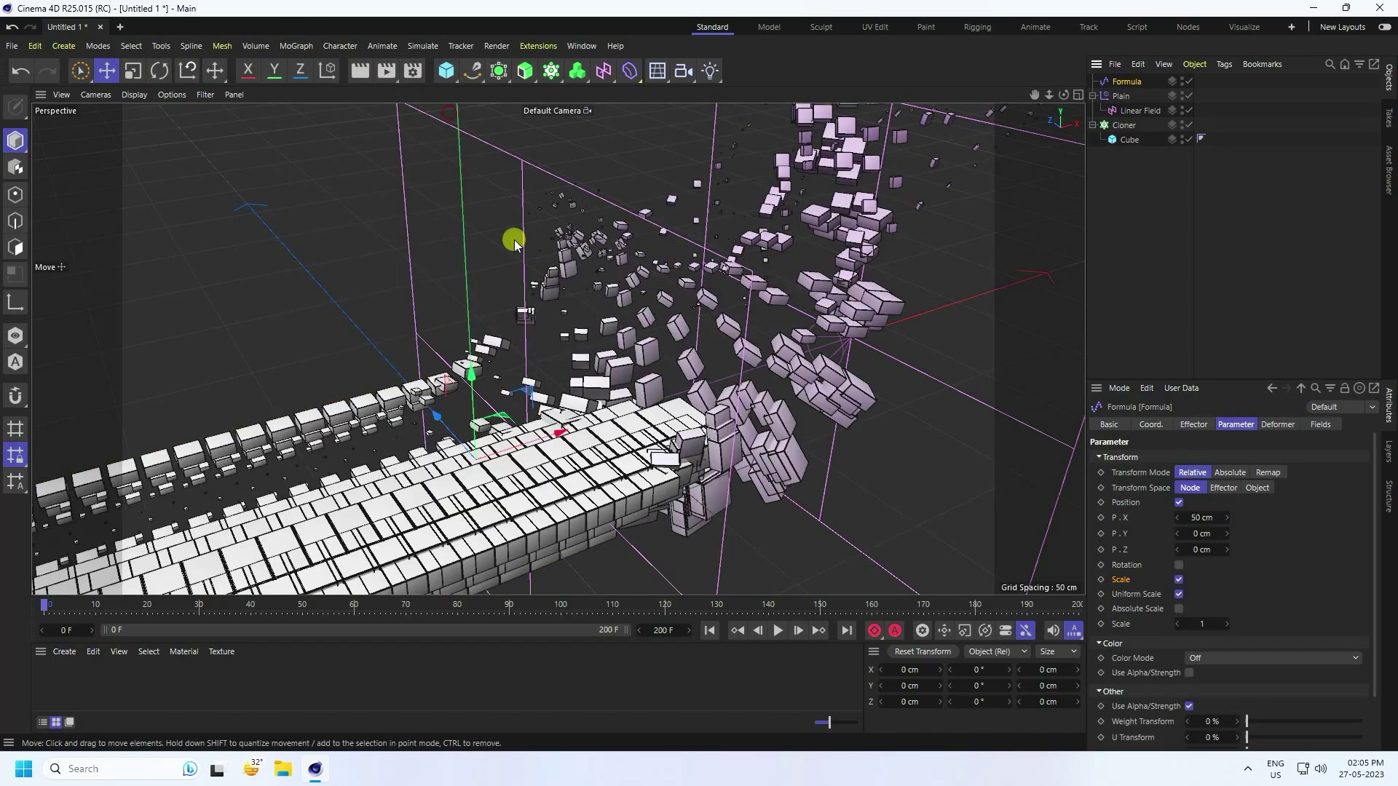
Play the animation from the first frame to check the Formula effector's influence, and stop playback
left_click(709, 631)
left_click(777, 630)
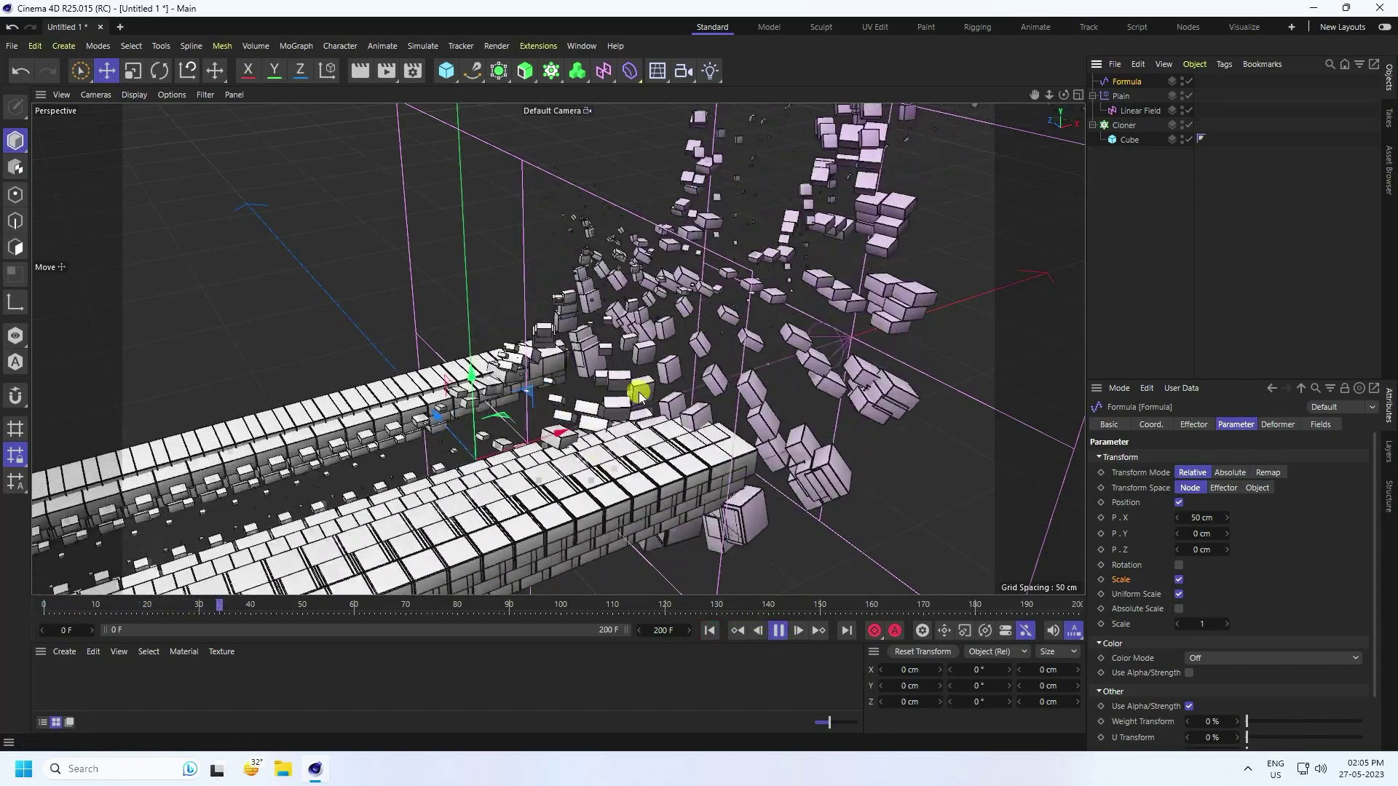
left_click(788, 629)
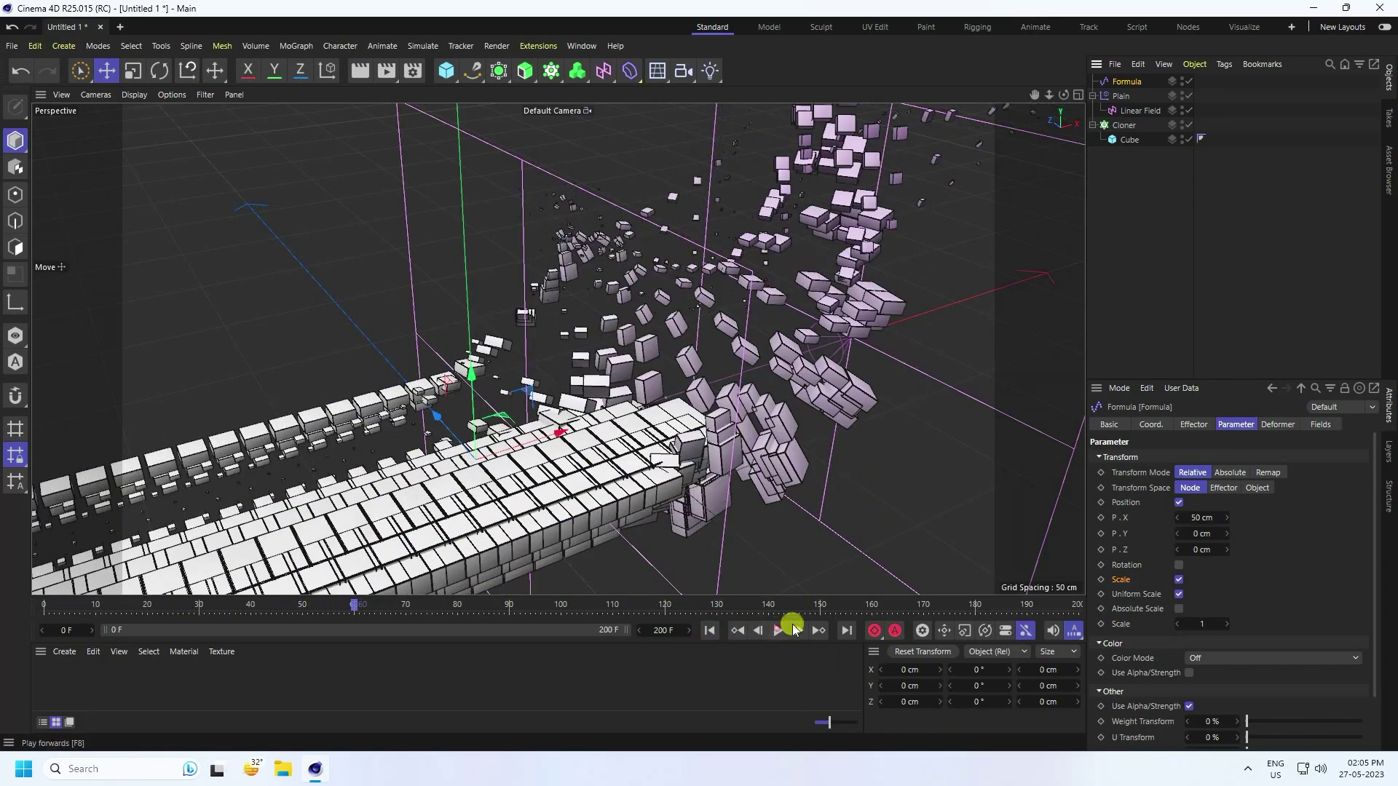
Add a Linear Field to the Formula effector and set the field's length to 80 cm
left_click(1319, 426)
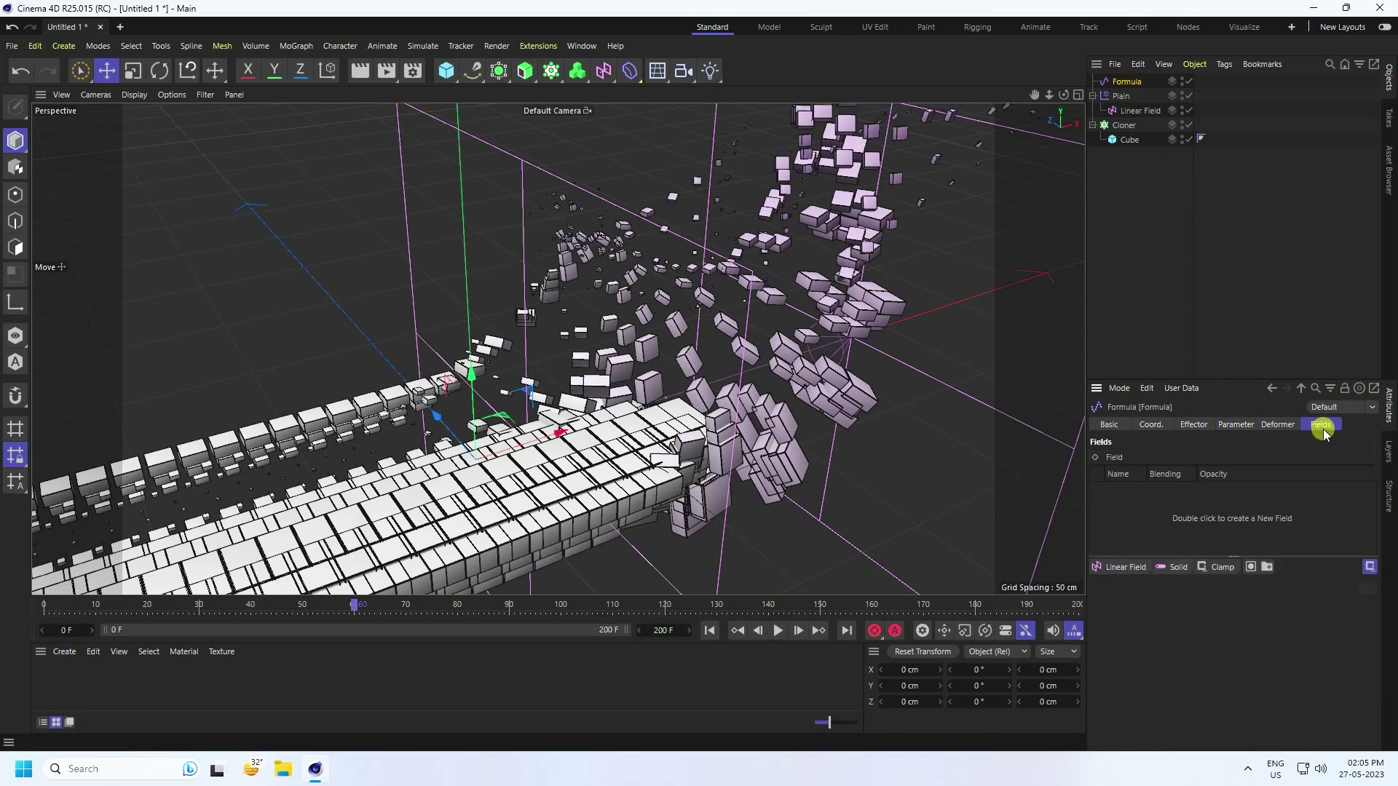
left_click(1114, 572)
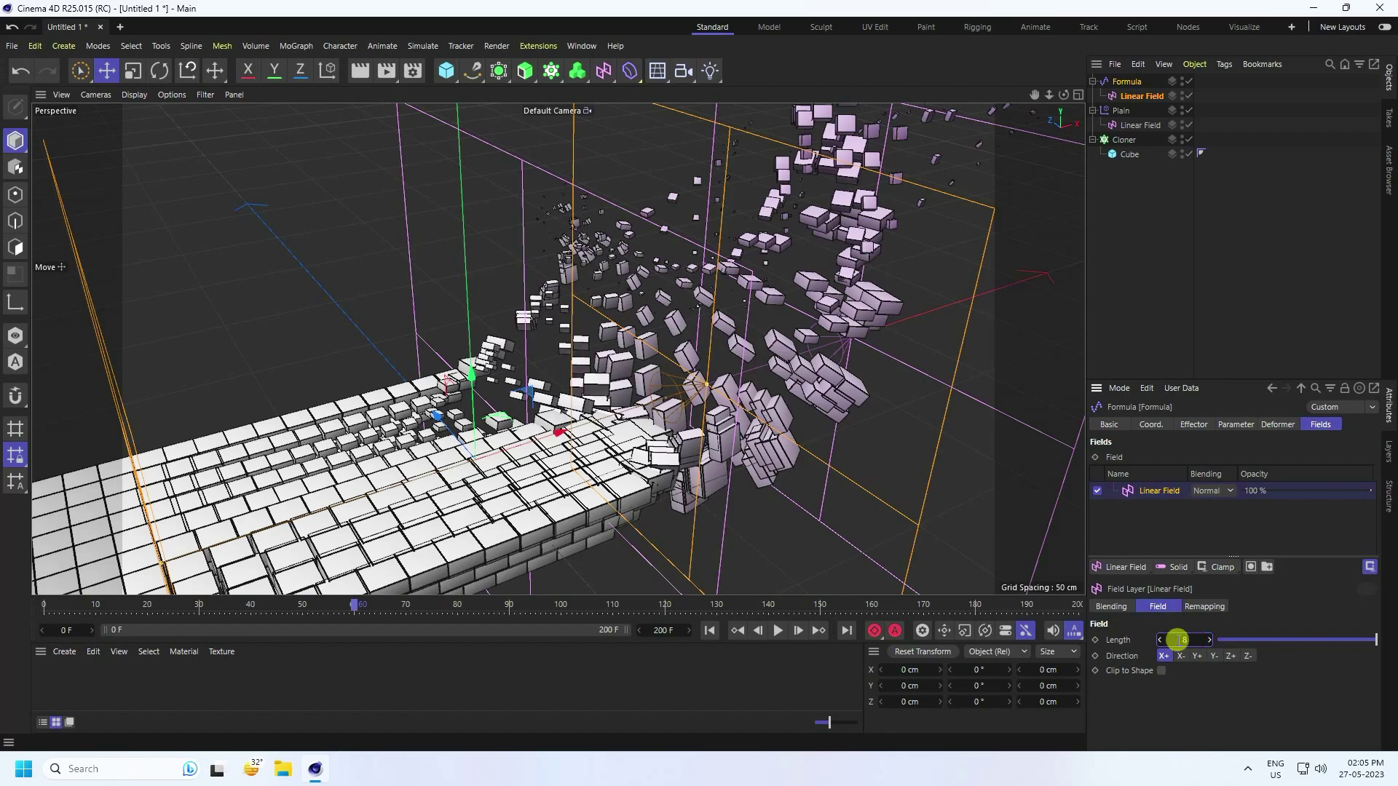
type("80")
key("Return")
Set the Formula effector's X position to 100 cm
left_click(1151, 425)
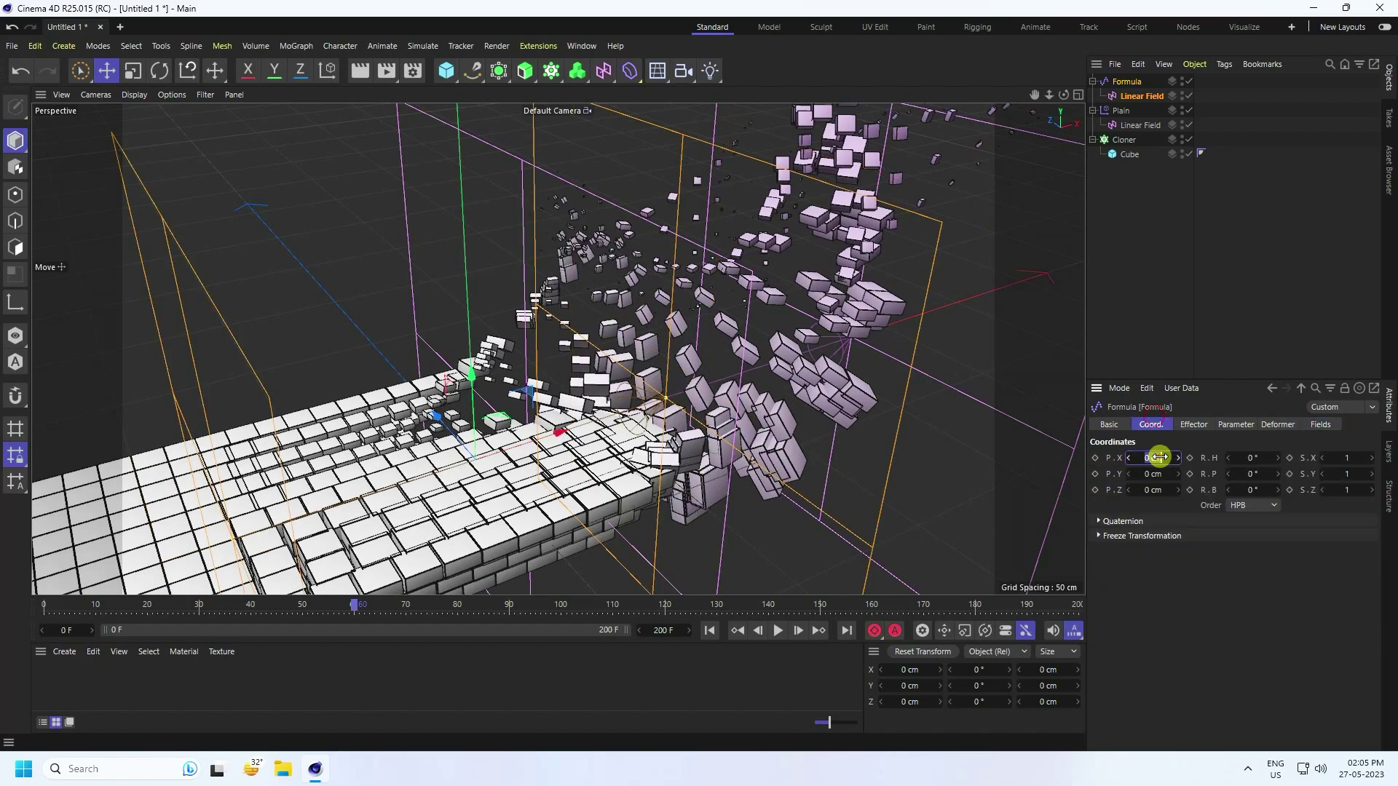
left_click(1159, 457)
type("100")
key("Return")
left_click_drag(515, 393, 868, 324, "alt")
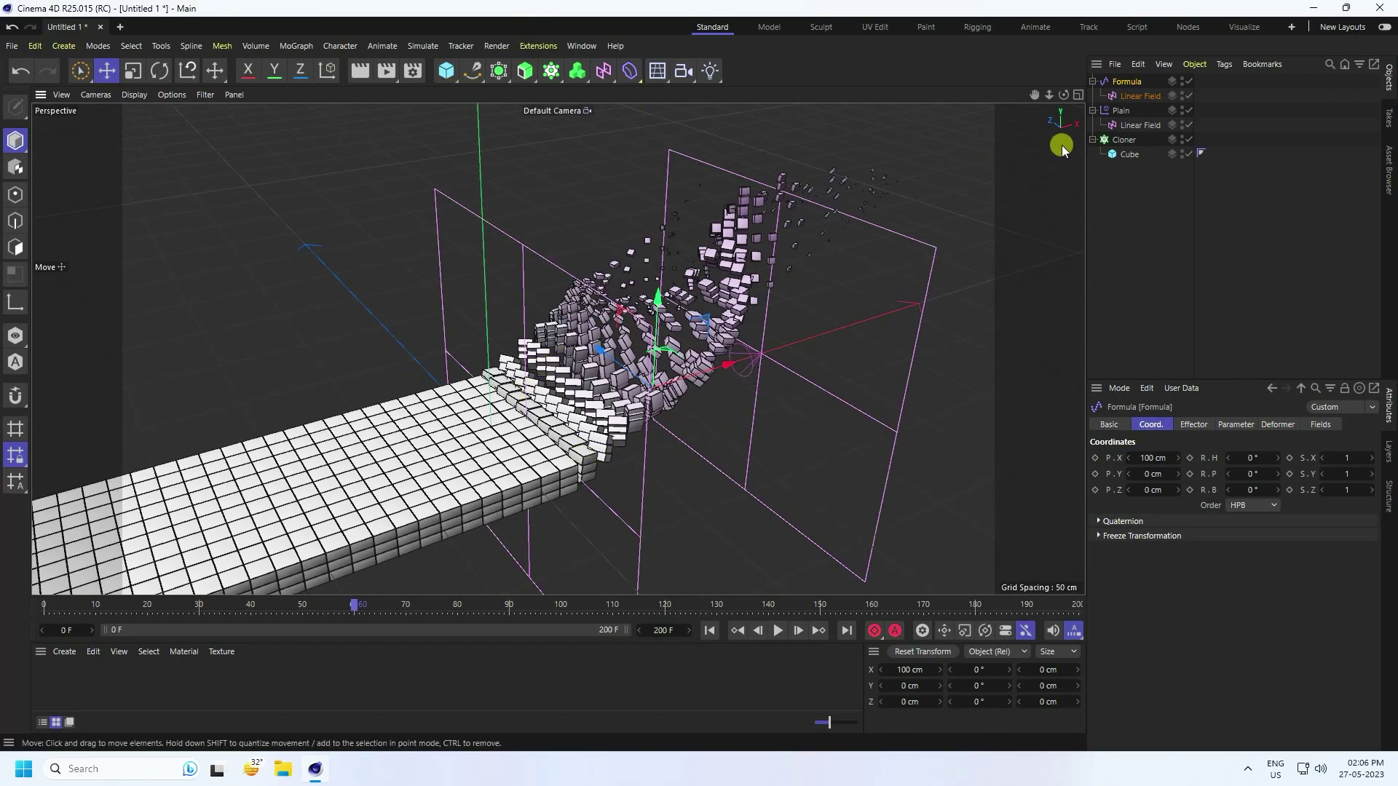
Set the Formula effector's P.Y and P.Z position parameters to 50 cm each
left_click(1247, 426)
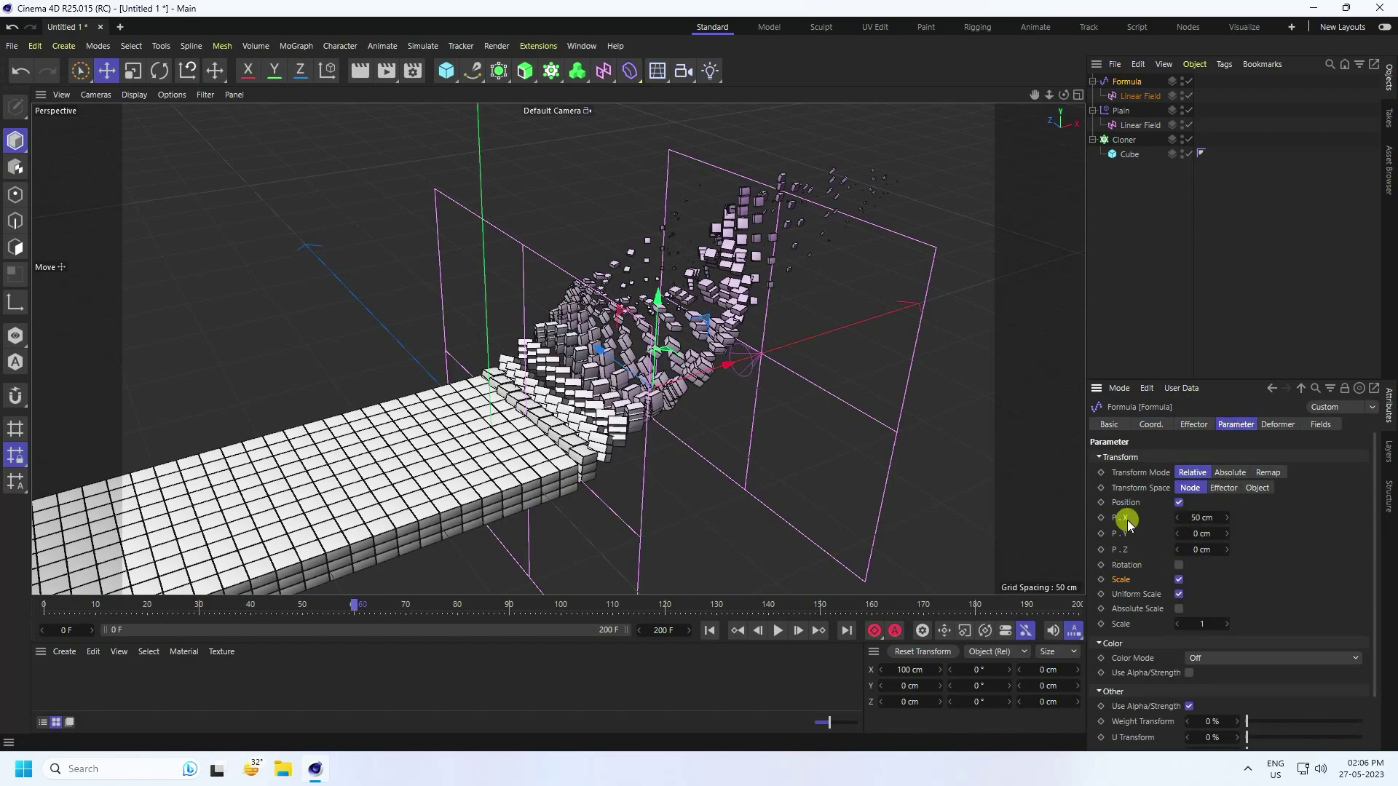
left_click(1202, 533)
left_click(1203, 550)
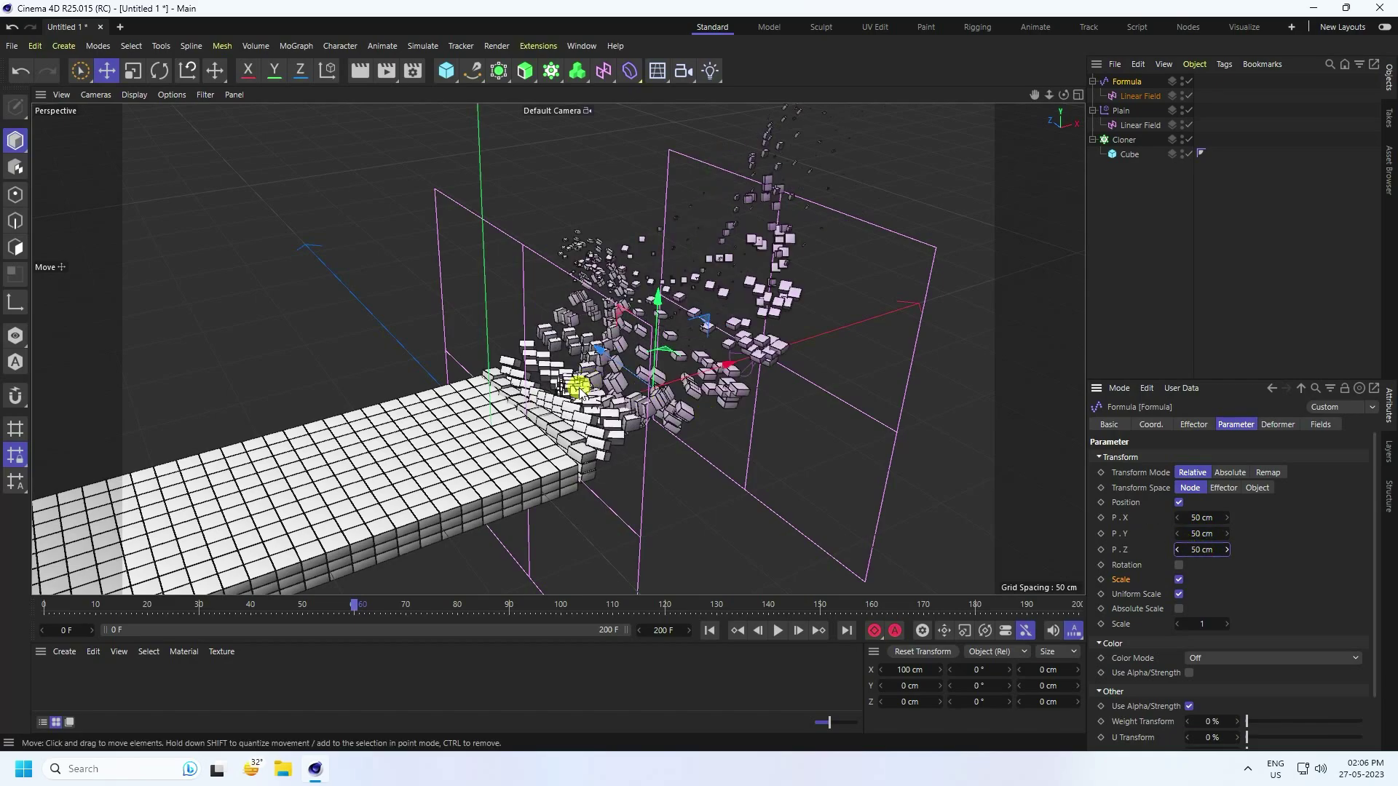
Play the animation from the first frame and inspect the scattering clones up close
scroll(624, 374, "up", 5)
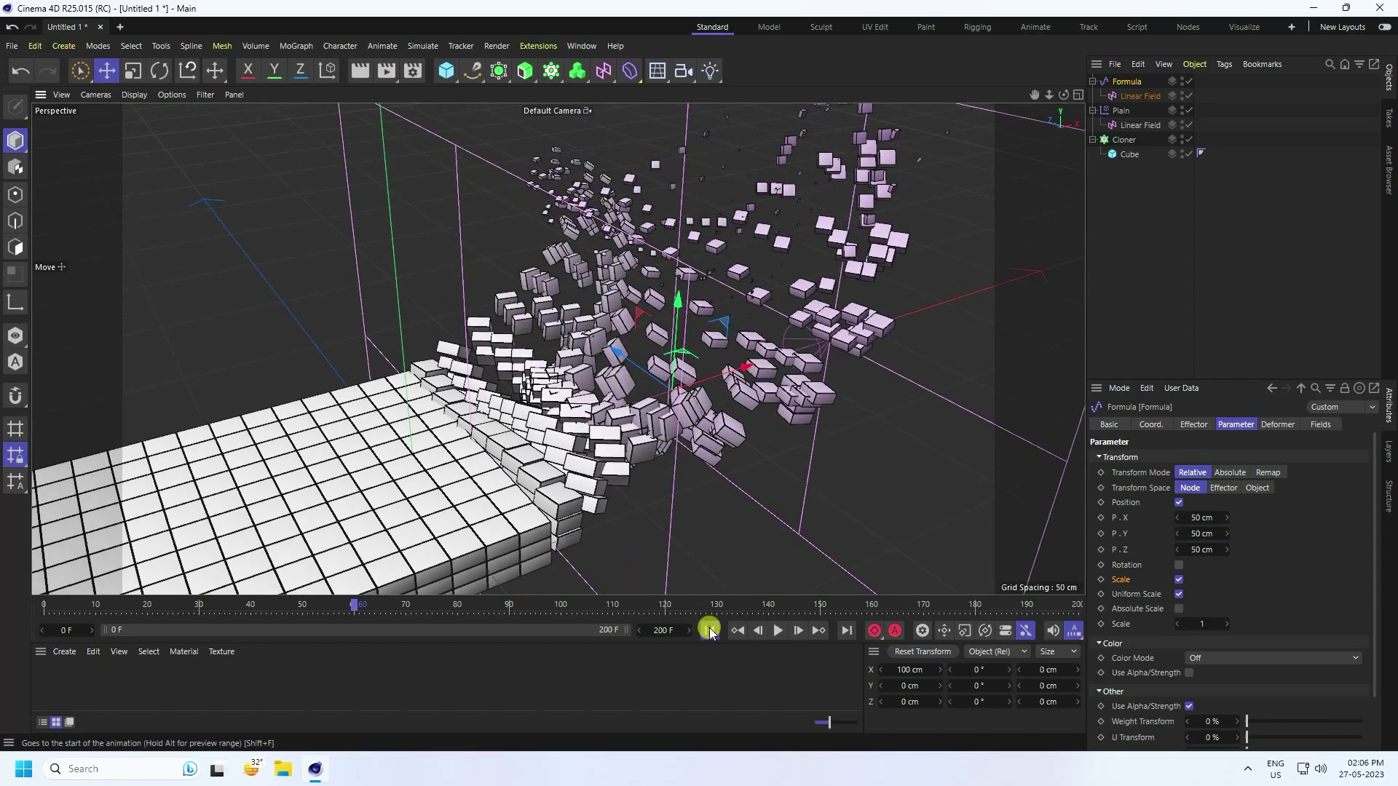
left_click(710, 630)
left_click(776, 630)
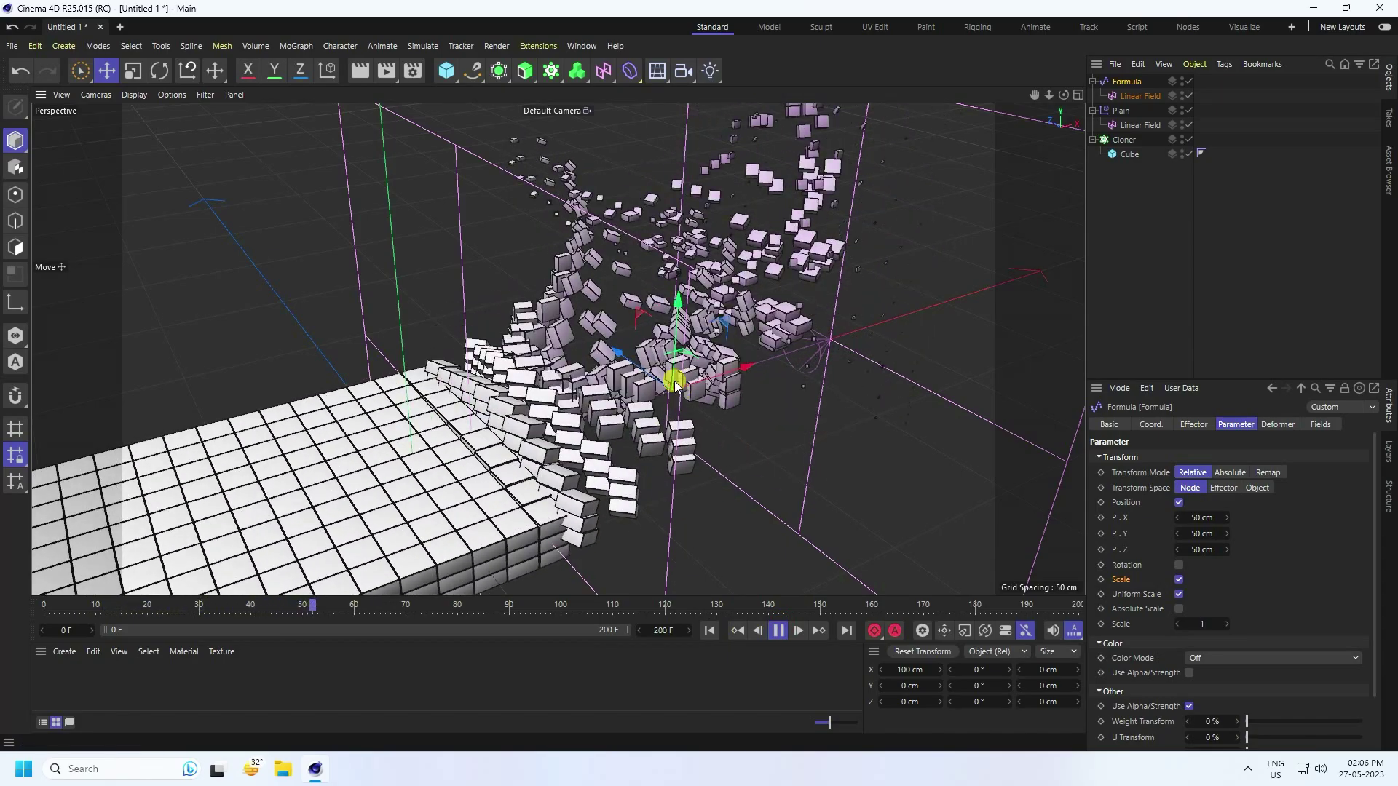
scroll(680, 393, "up", 1)
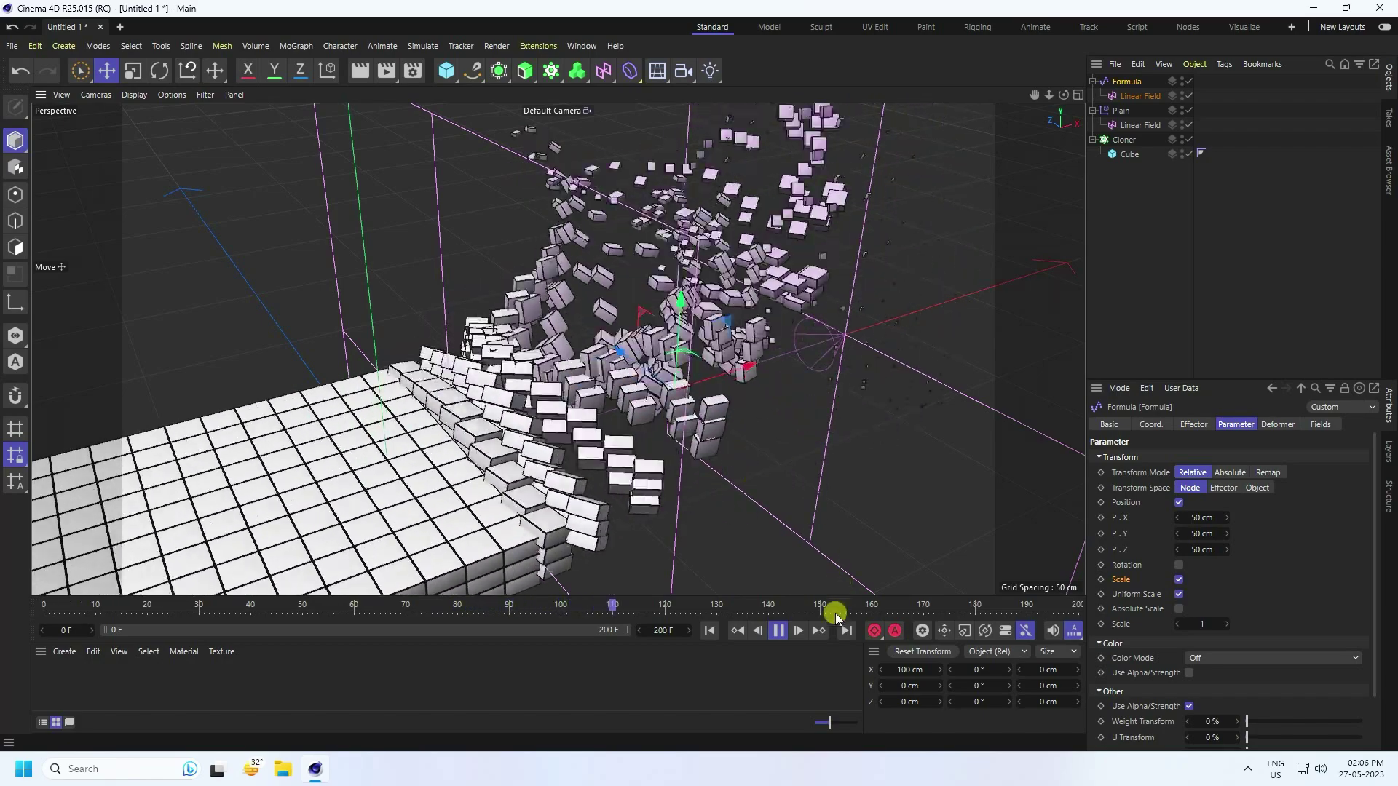
Enable rotation on the Formula effector with R.H 45°, R.P 20° and R.B -45°, and play the animation from the start
left_click(709, 631)
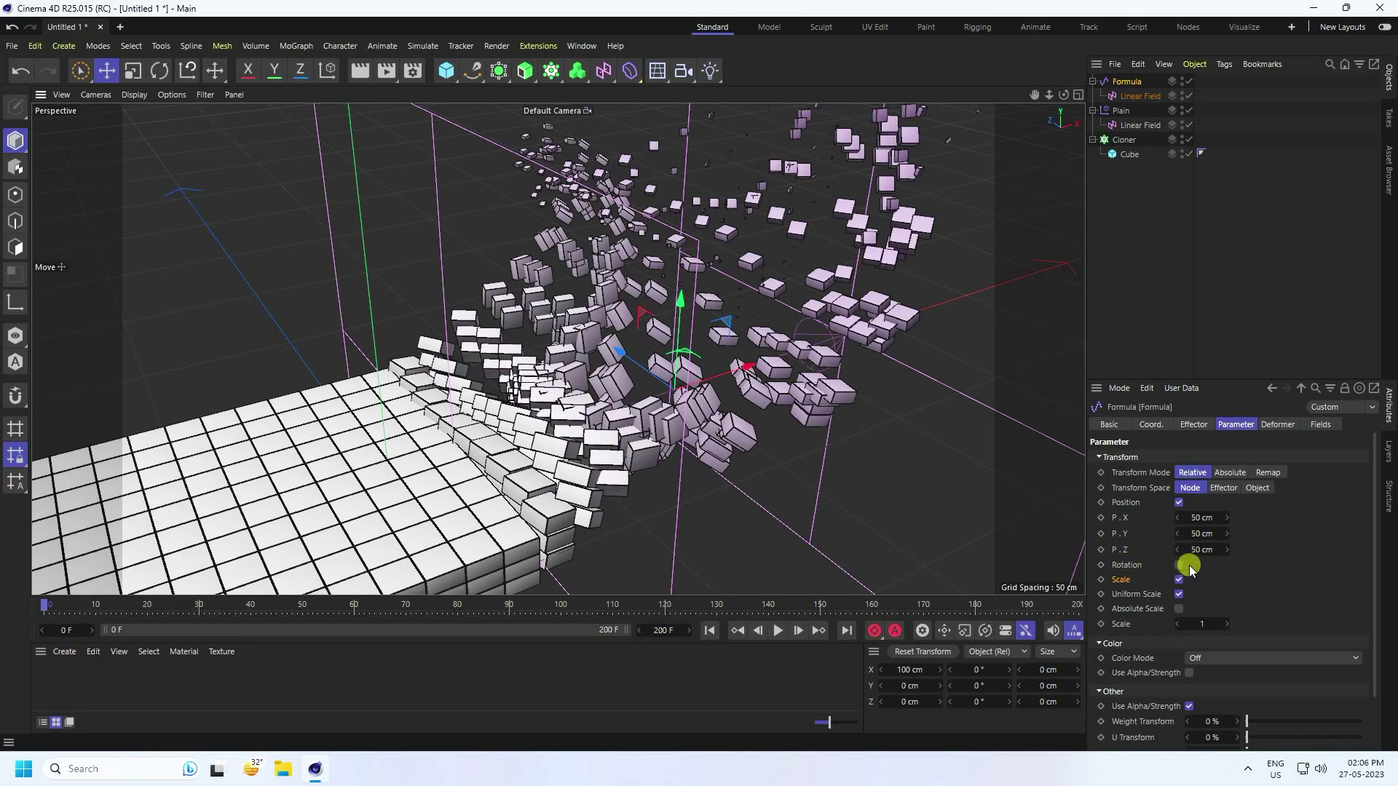
left_click(1180, 566)
left_click_drag(1202, 580, 1196, 612)
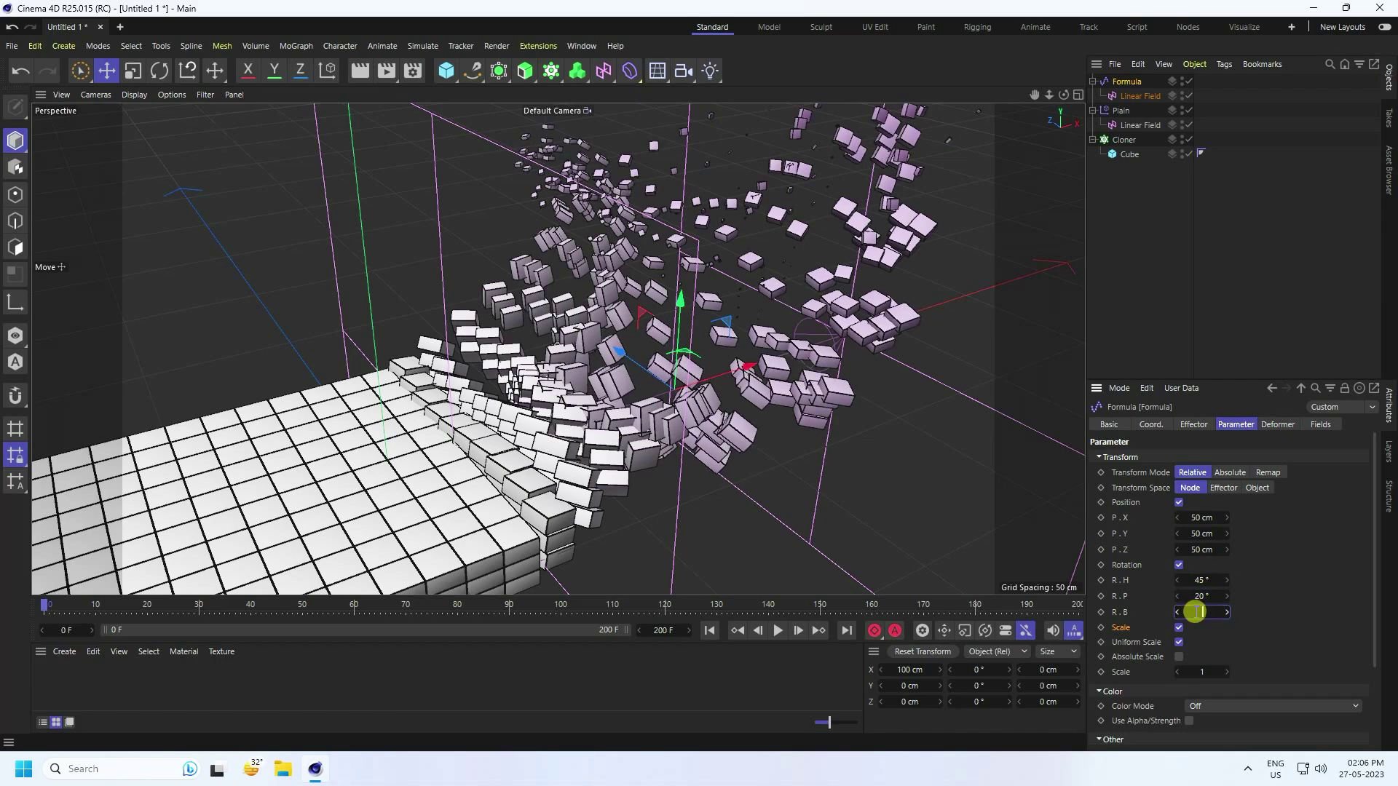
left_click_drag(1189, 602, 1125, 602)
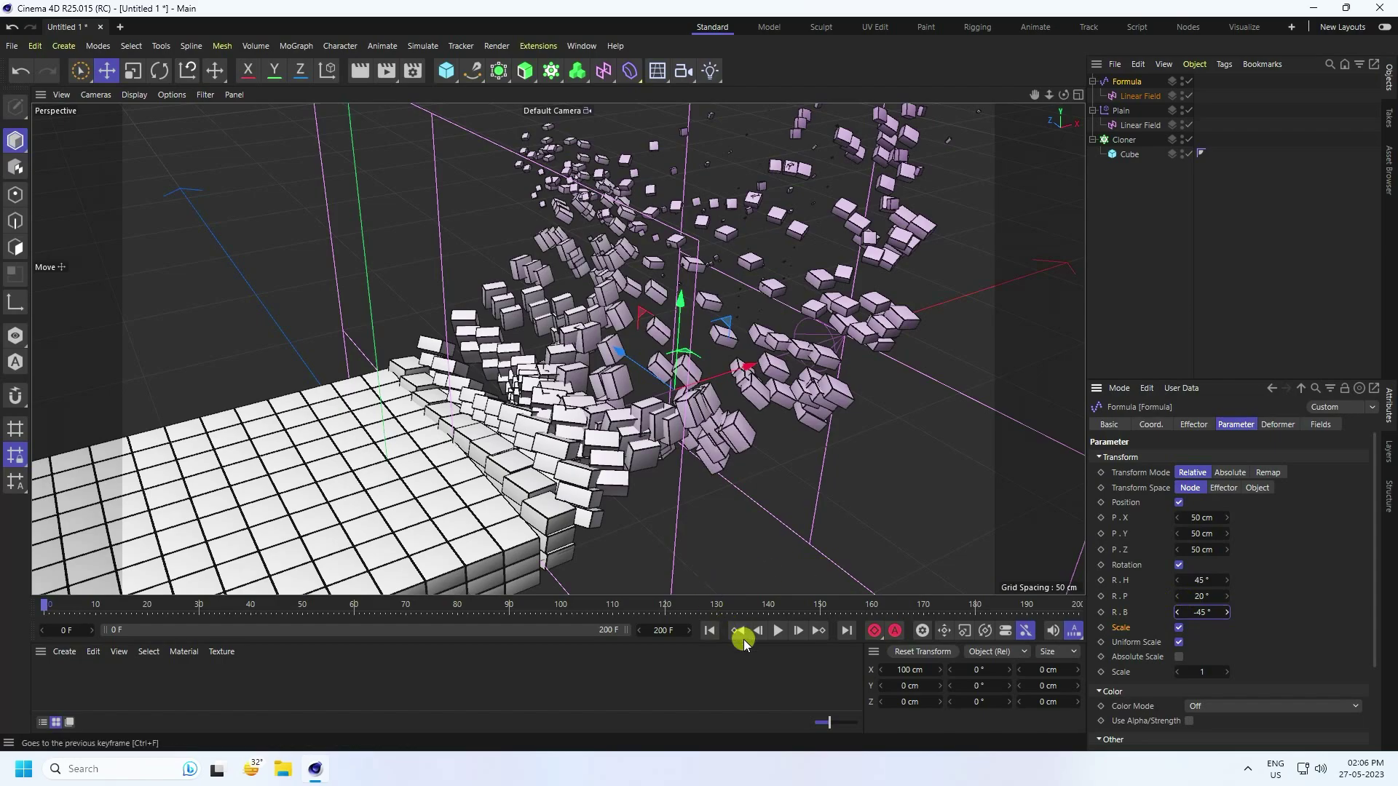
left_click(777, 630)
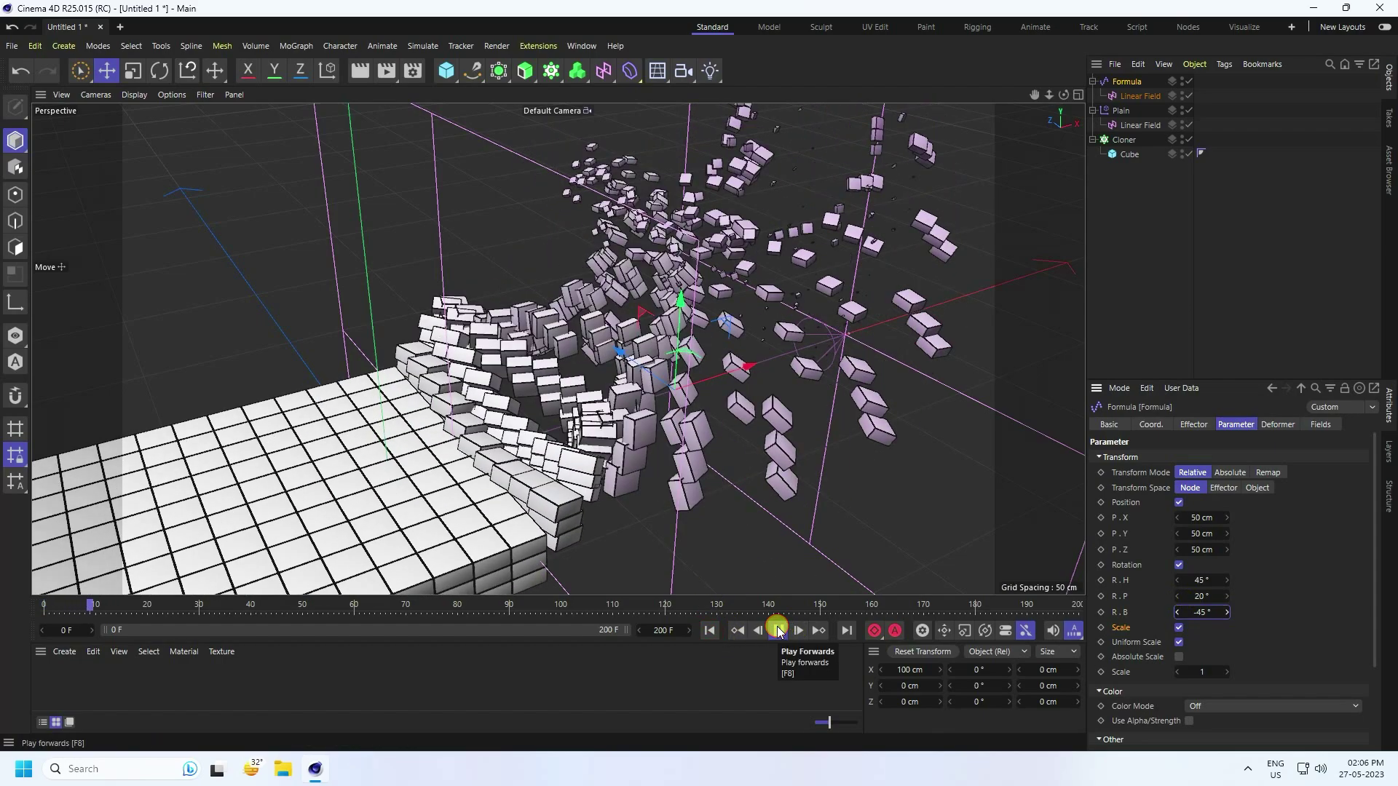
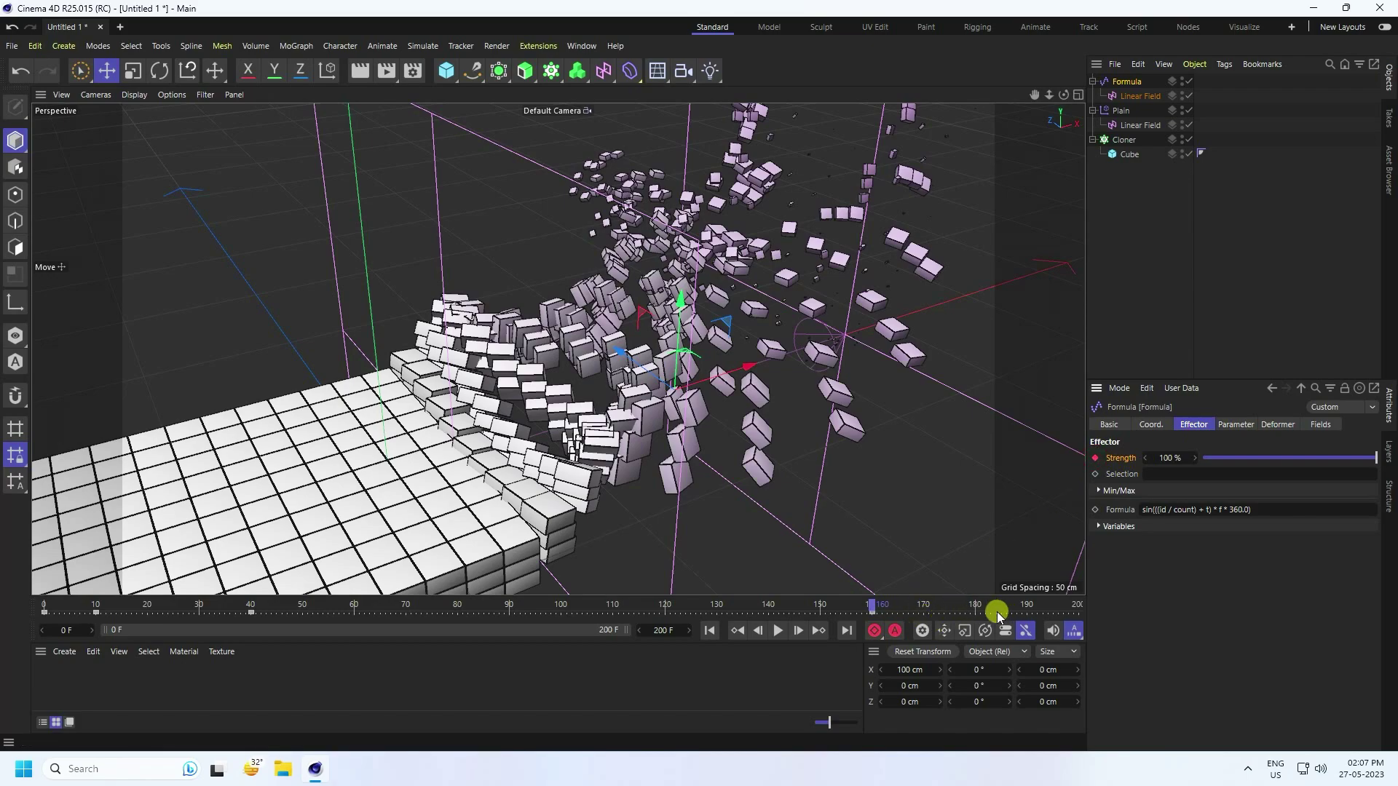
Keyframe the Formula effector's strength at 0% on frames 190 and 200, and check the keyframes along the timeline
left_click(1021, 609)
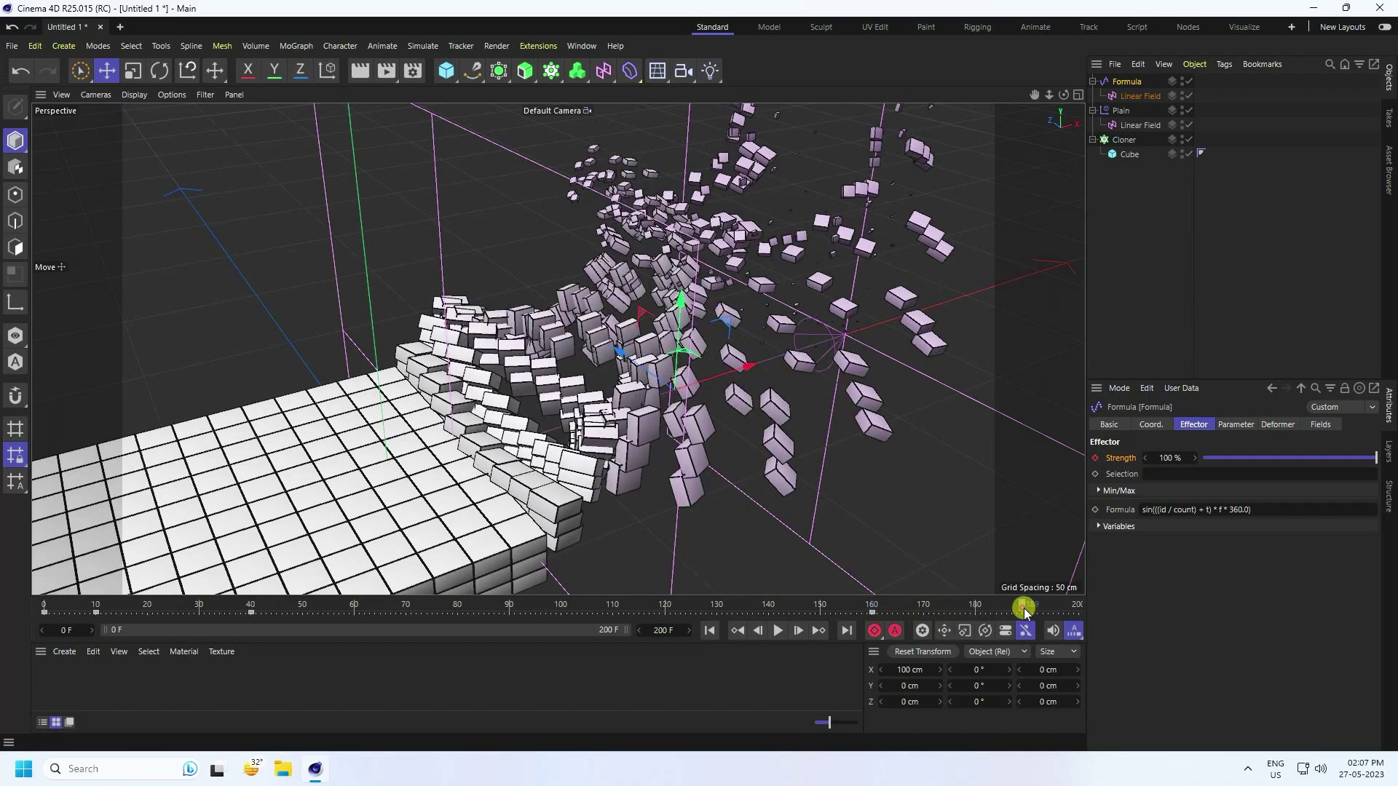
left_click_drag(1024, 611, 1028, 613)
left_click_drag(1333, 454, 1147, 458)
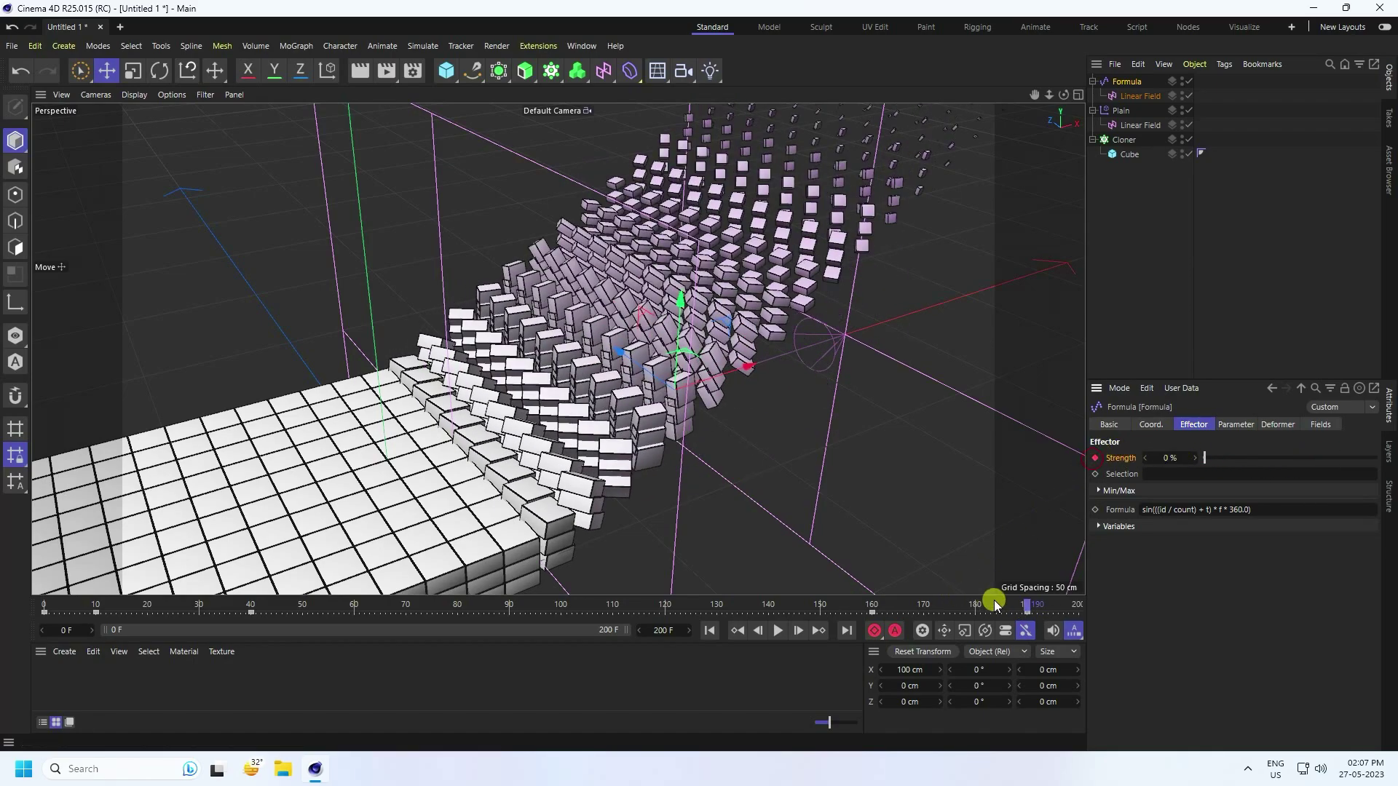
left_click_drag(1027, 608, 1132, 620)
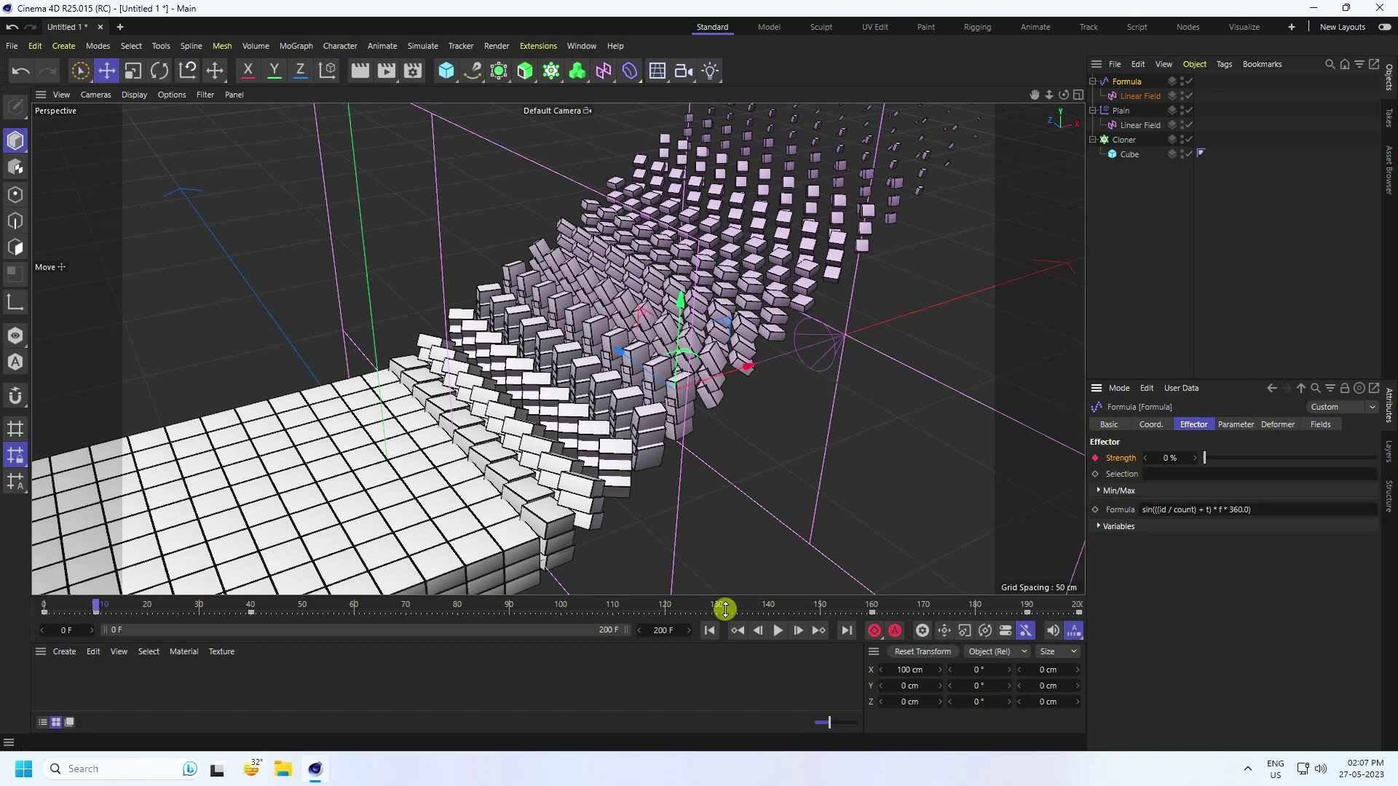
left_click(824, 630)
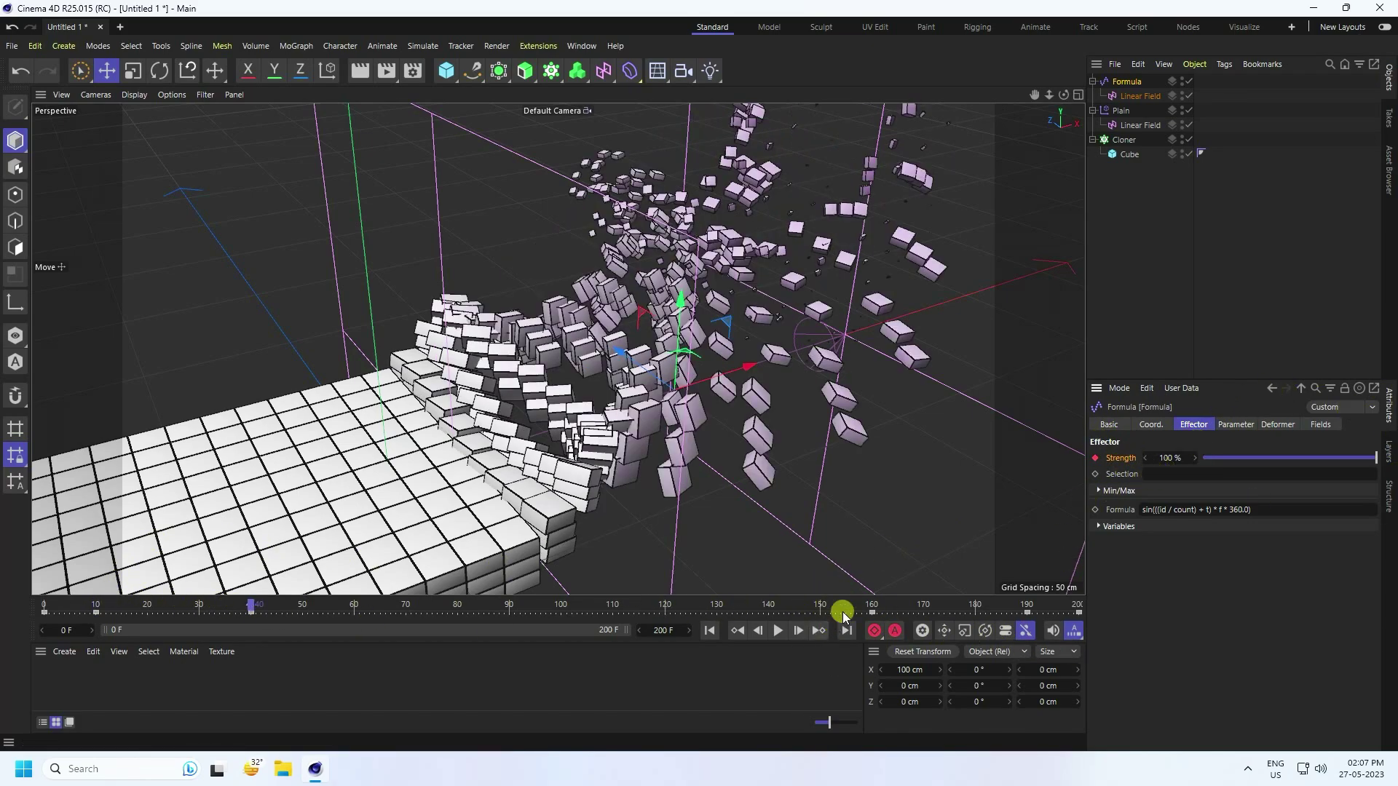
left_click(820, 631)
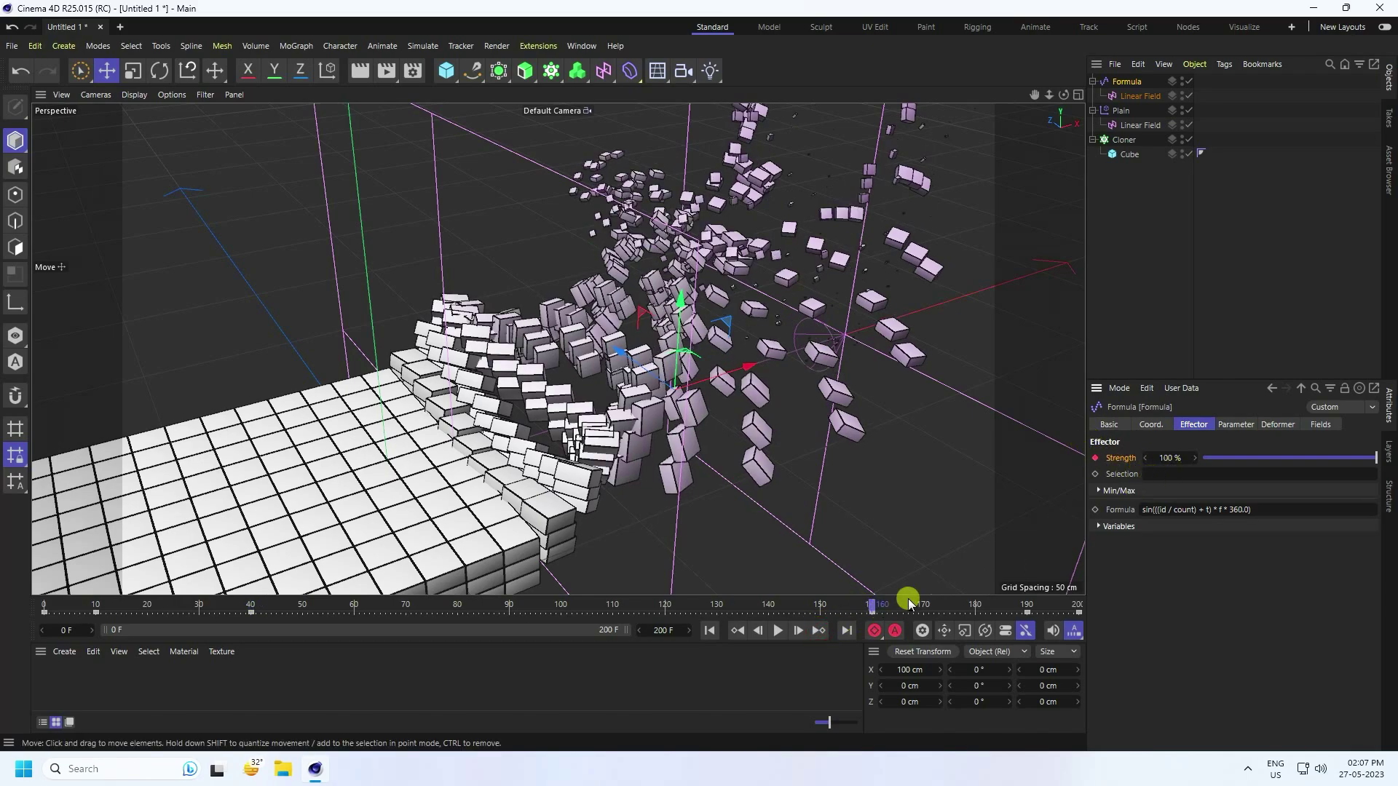
left_click(817, 631)
left_click(1029, 610)
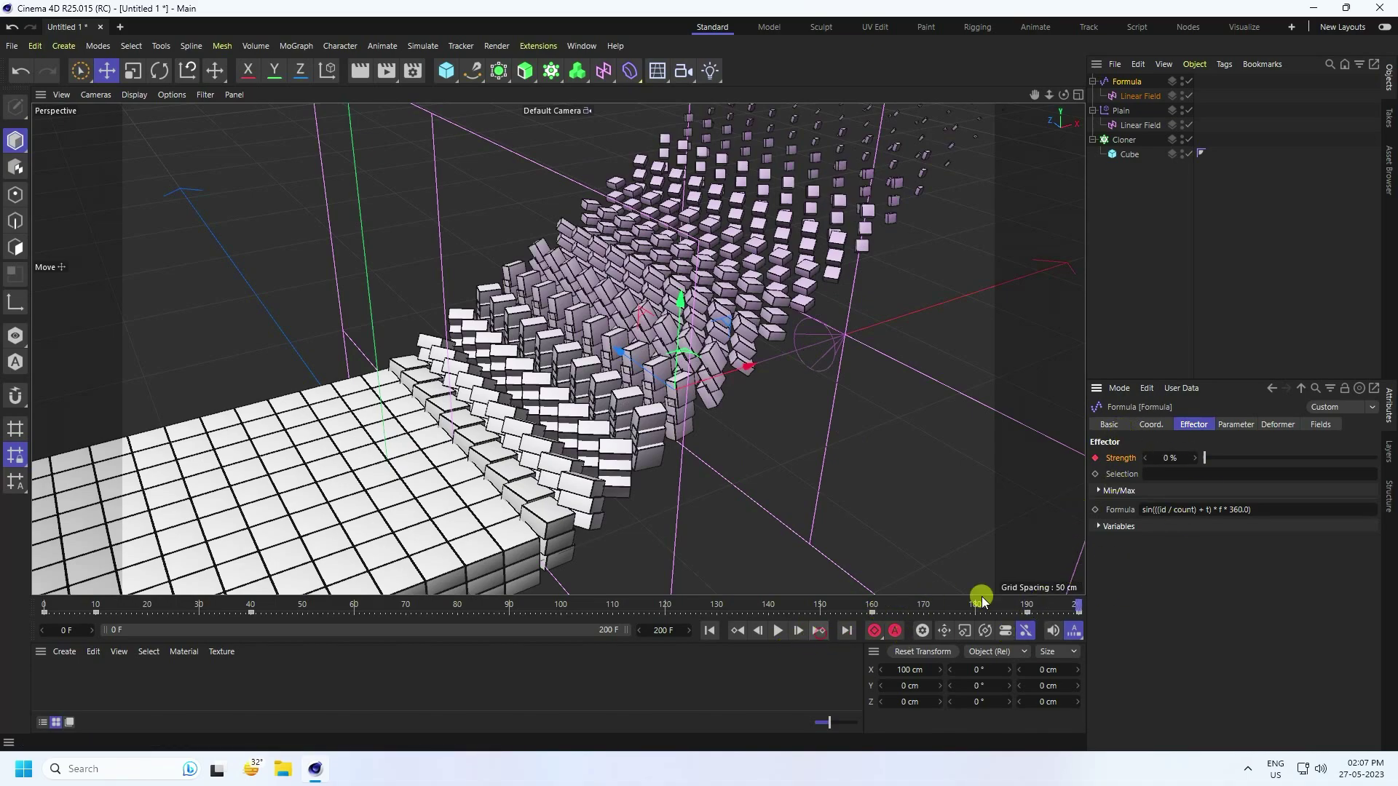
left_click(706, 629)
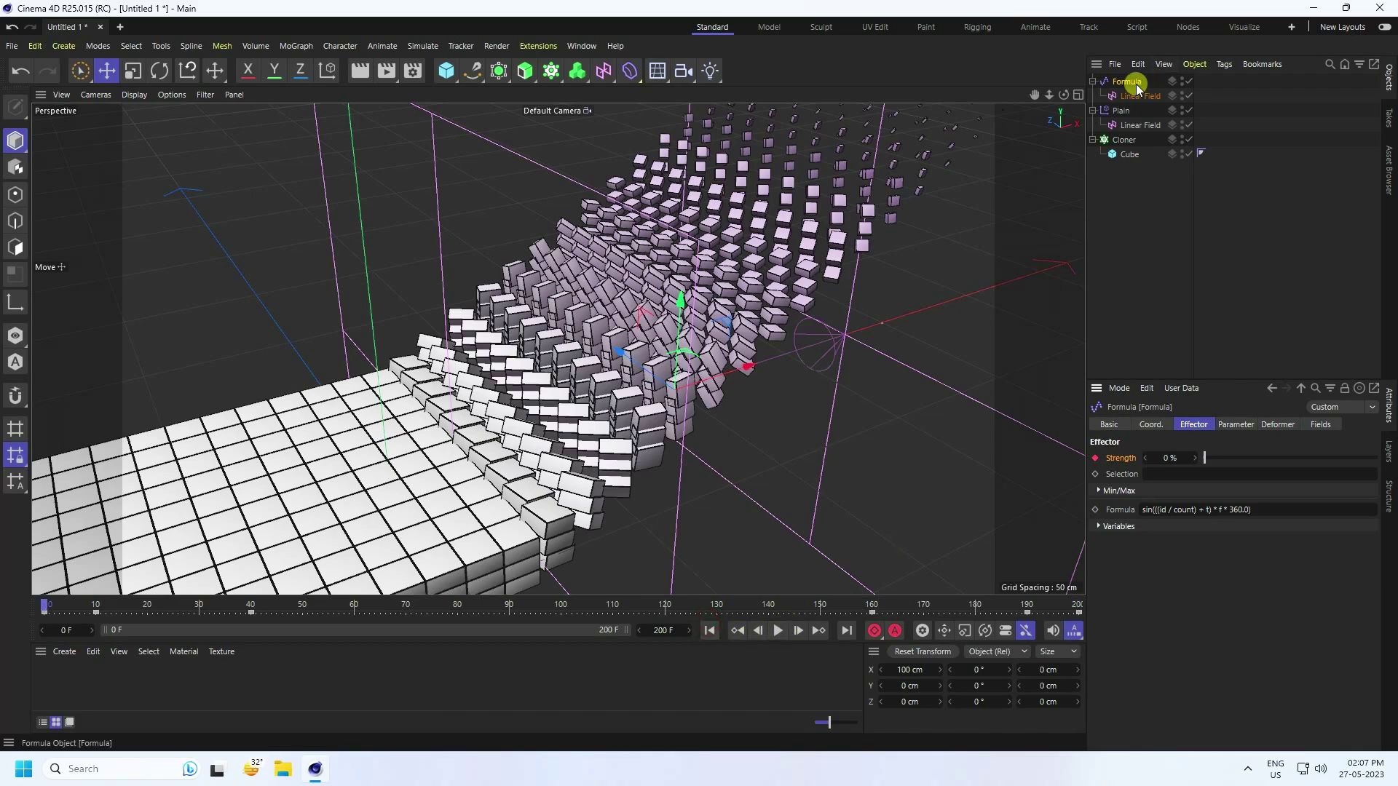
Set all of the Formula effector's strength keys to linear interpolation in the F-Curve timeline and close it
left_click(580, 46)
left_click(618, 250)
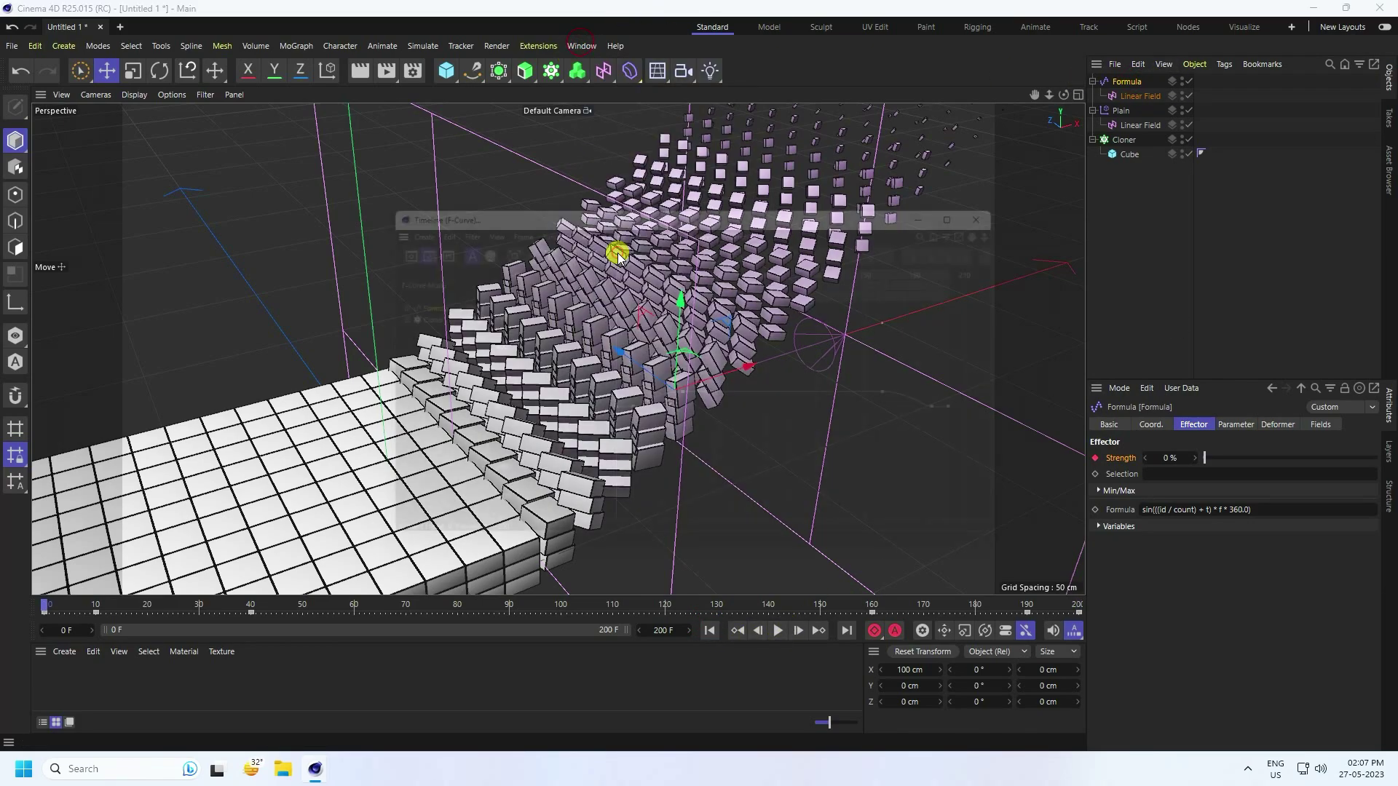
left_click_drag(524, 361, 1020, 491)
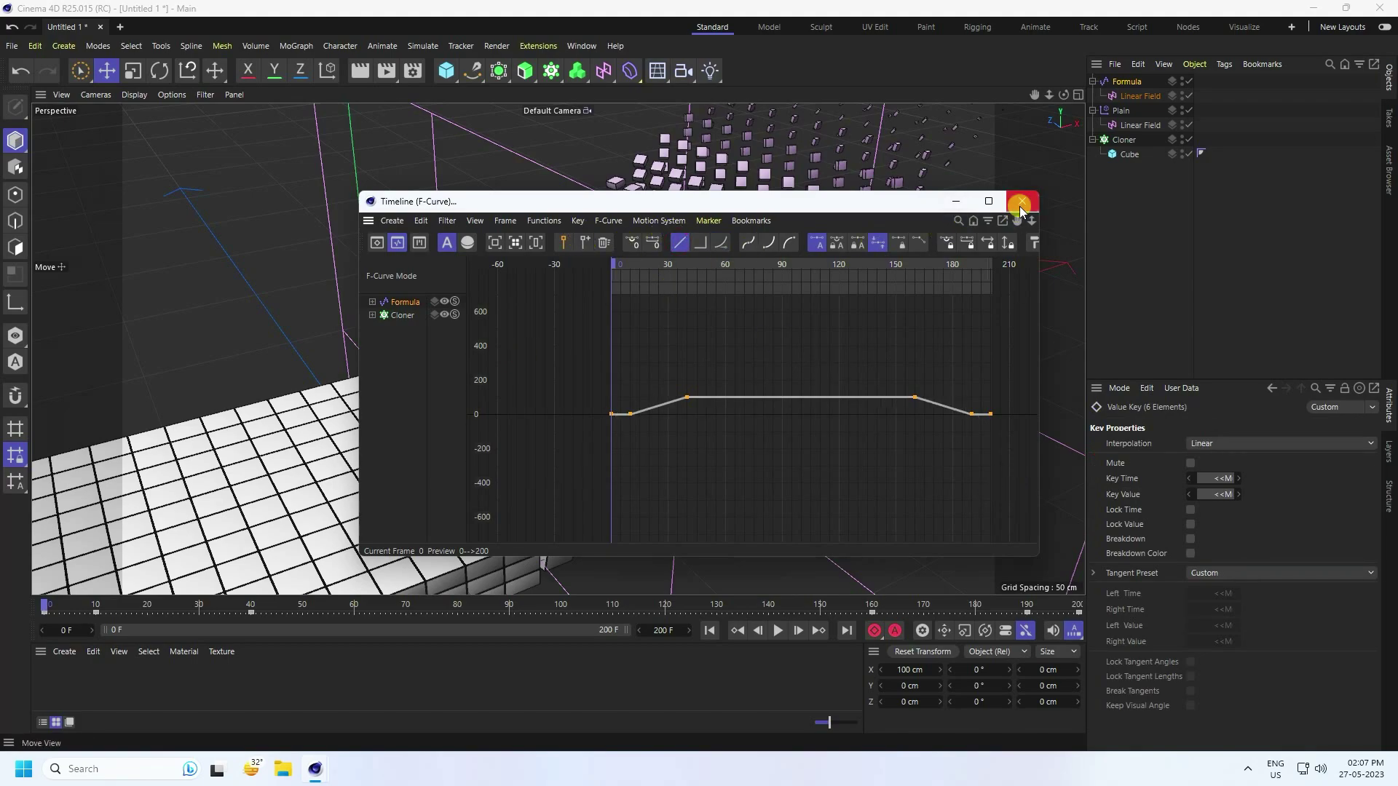
left_click(1021, 204)
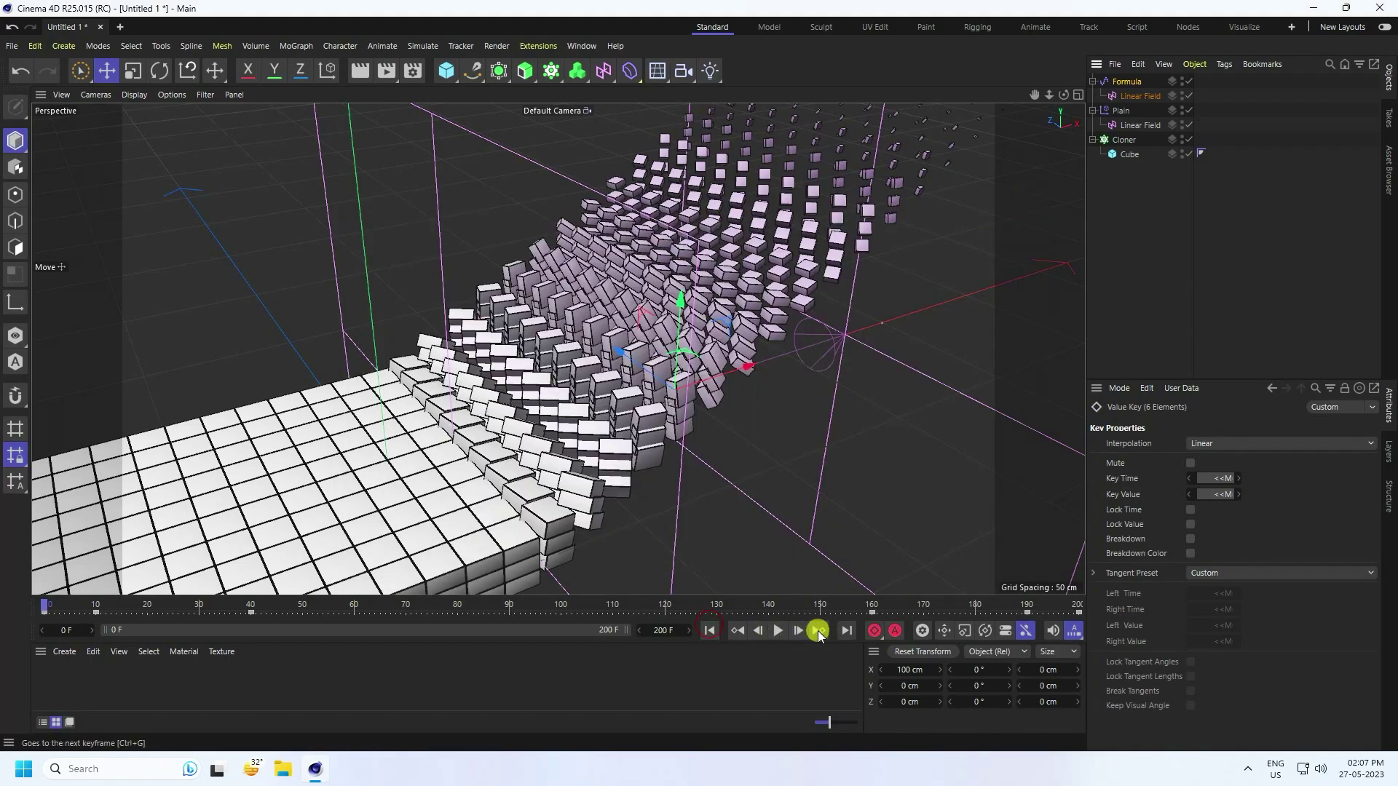
Play the animation from the first frame to check the keyframed Formula strength, and return to the start
left_click(778, 631)
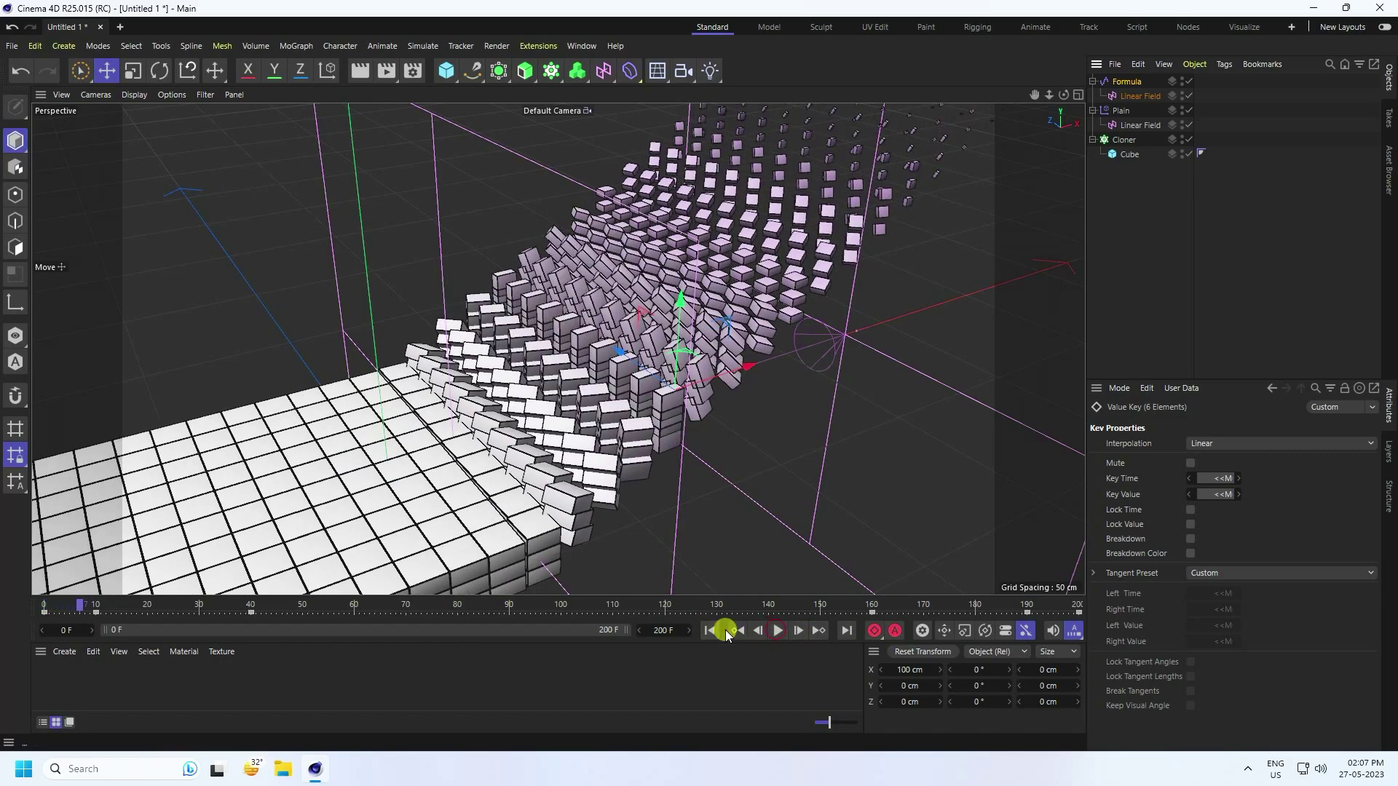
left_click(710, 632)
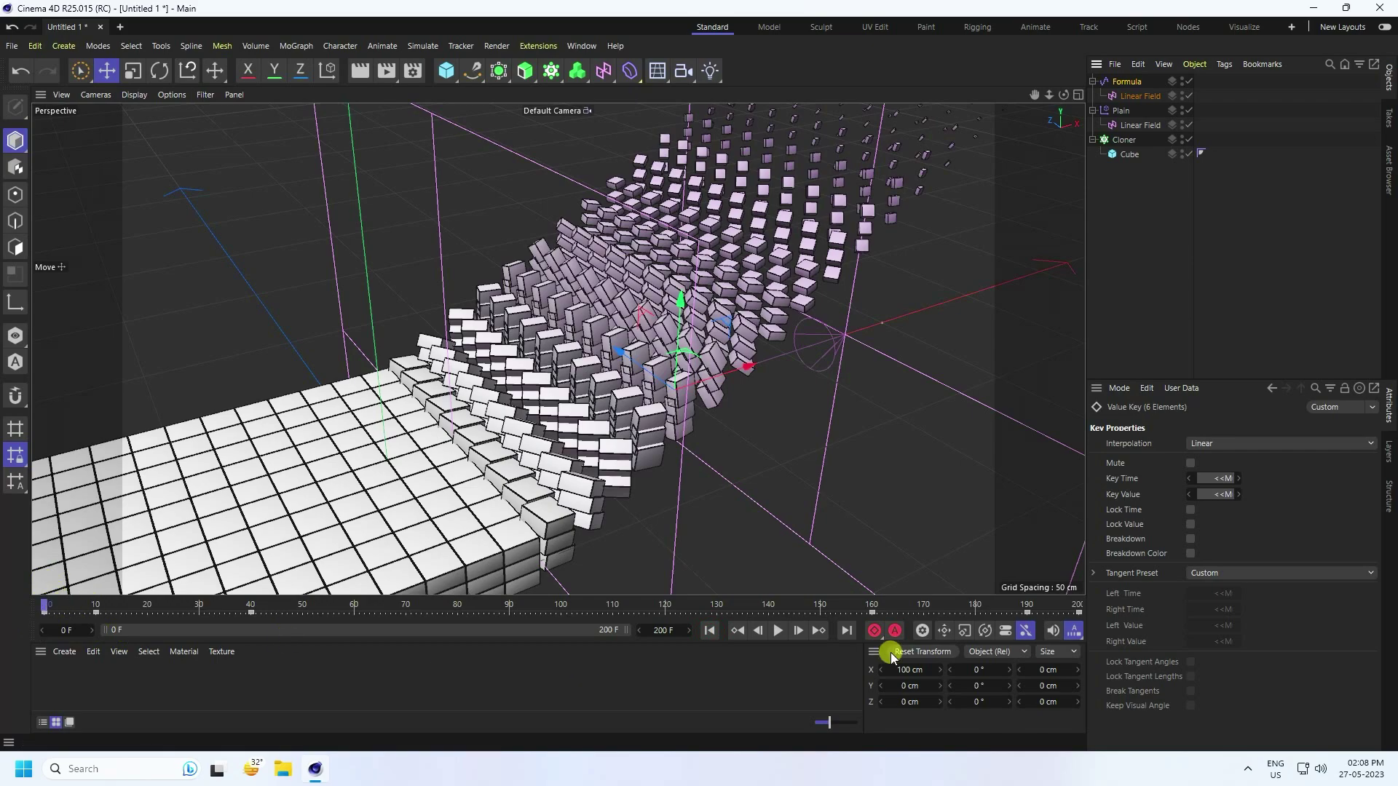
left_click(710, 631)
left_click(843, 631)
left_click(777, 631)
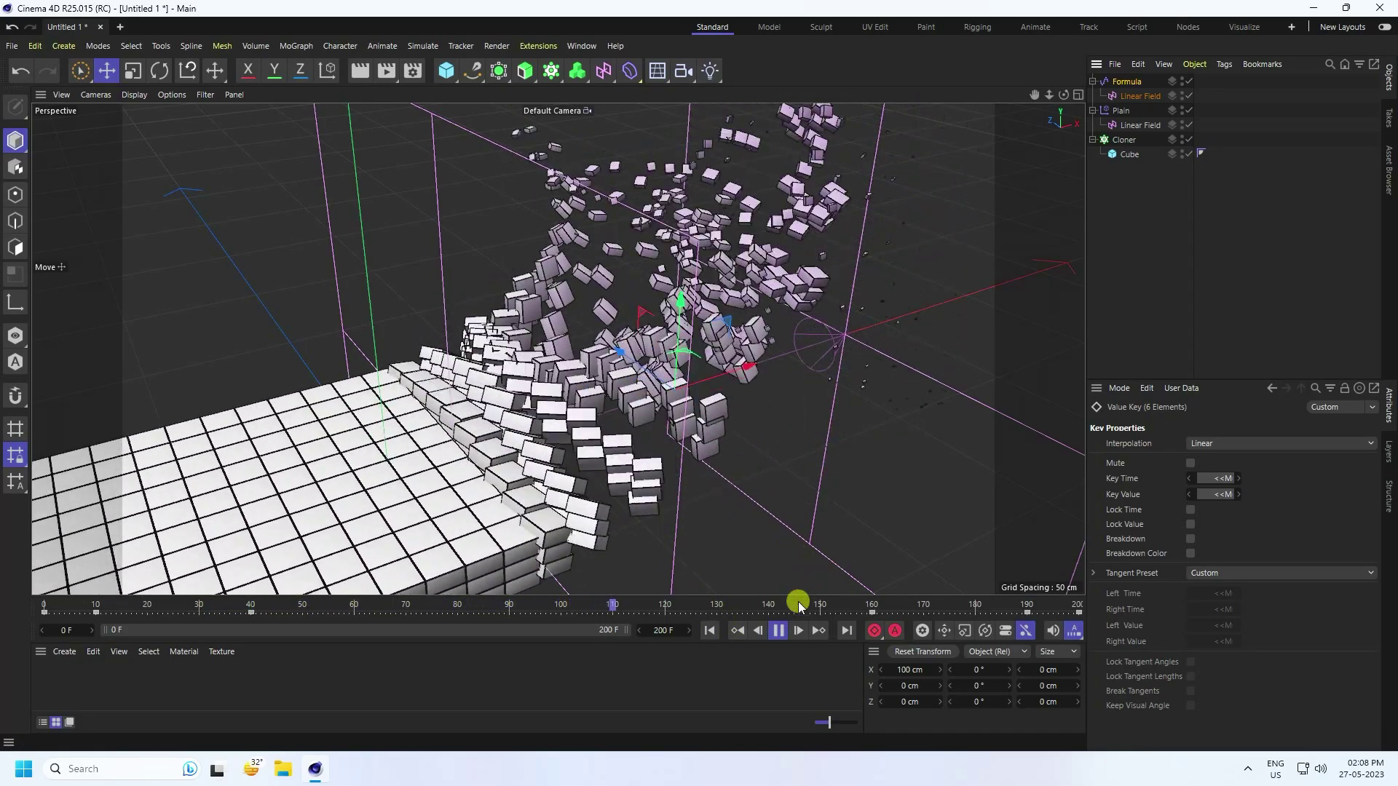
left_click(712, 631)
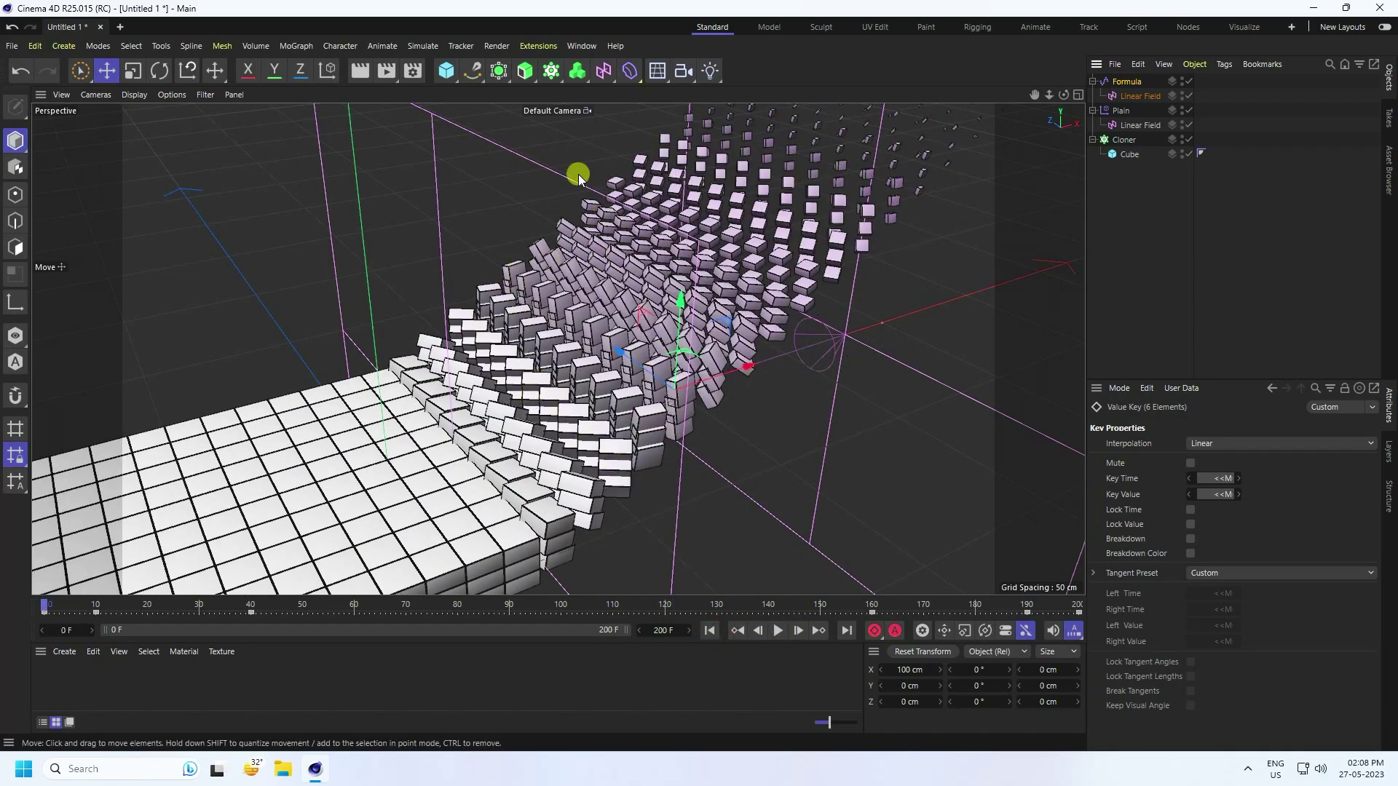
Add a sphere to the scene and show it in the front view
left_click(446, 71)
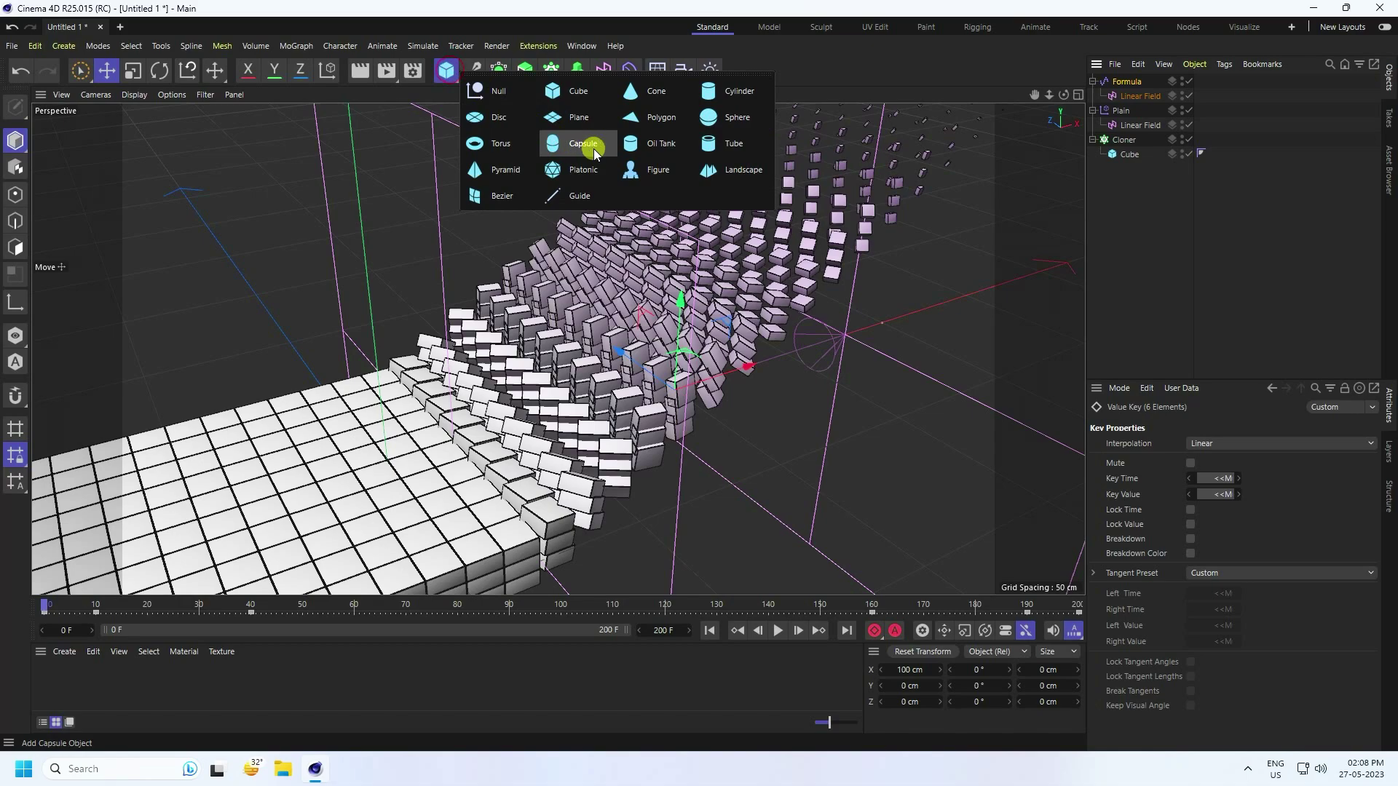
left_click(745, 118)
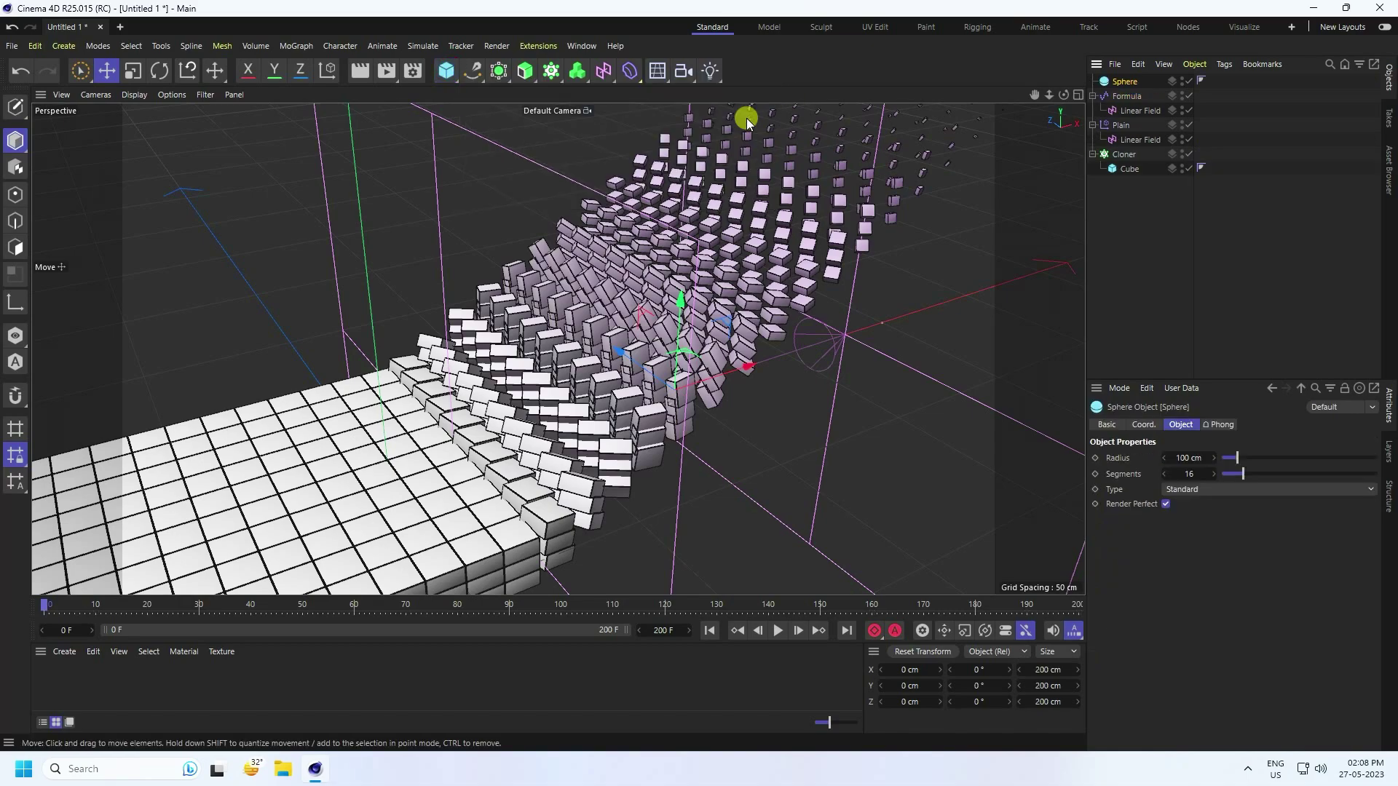
scroll(728, 344, "down", 3)
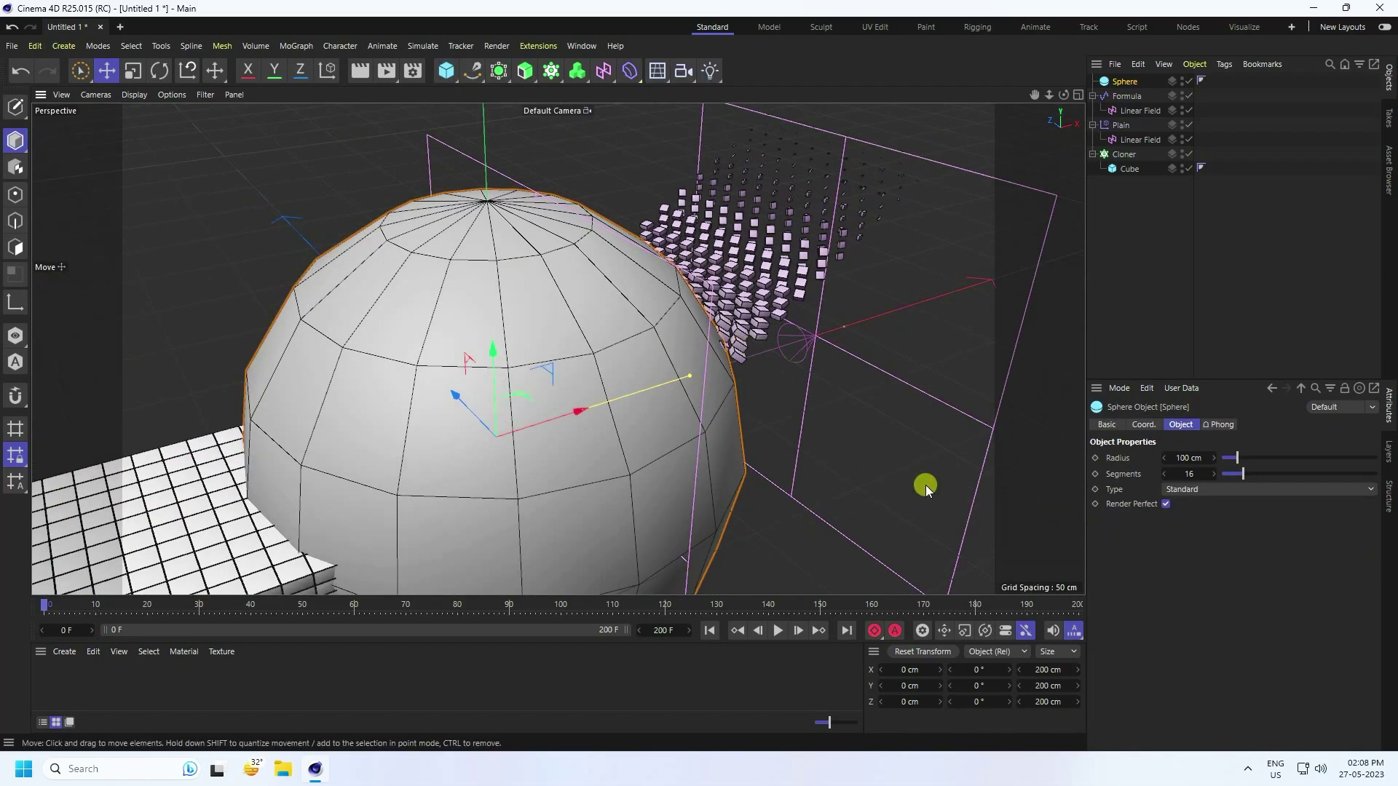
middle_click(842, 440)
middle_click(801, 473)
Set the sphere's radius to 35 cm and its segments to 50
scroll(462, 325, "up", 3)
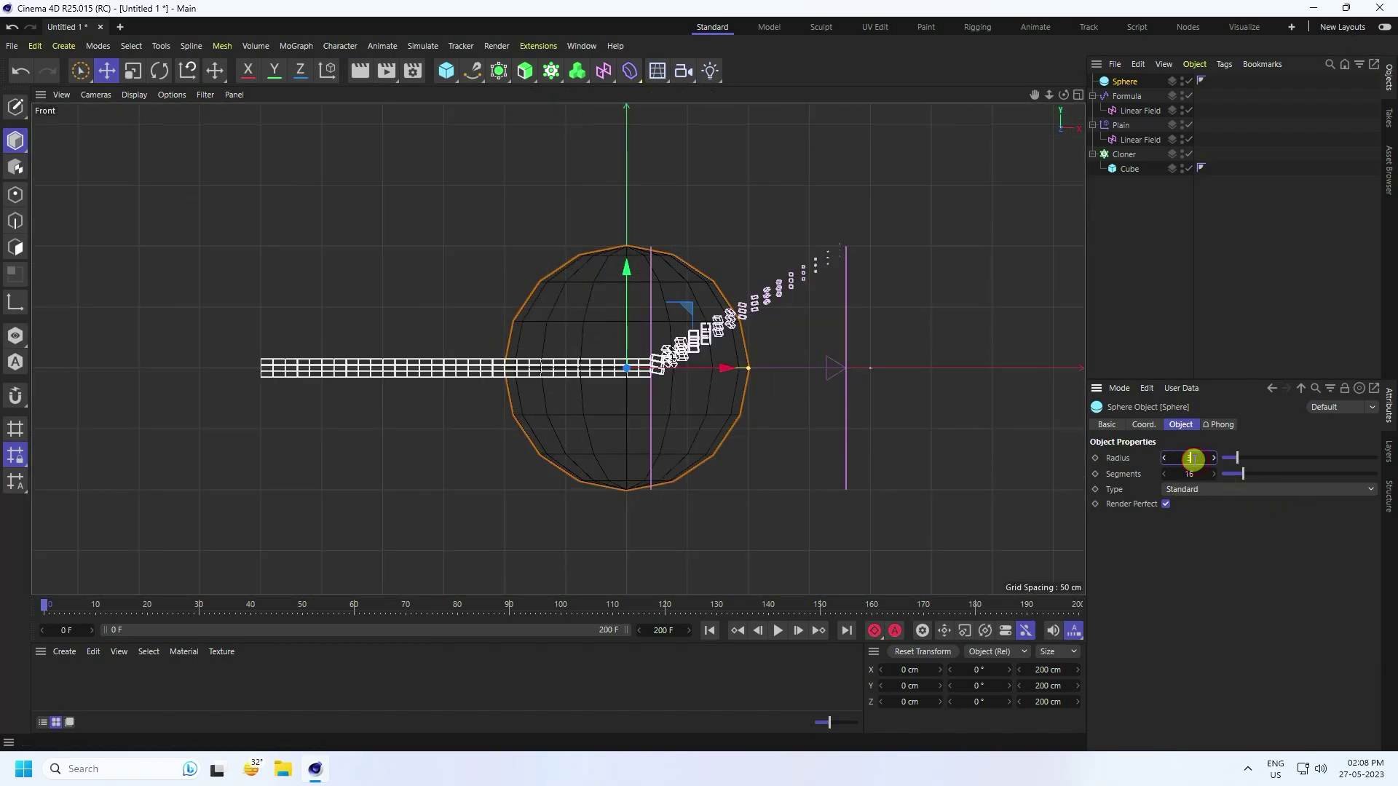
right_click_drag(475, 303, 591, 328, "alt")
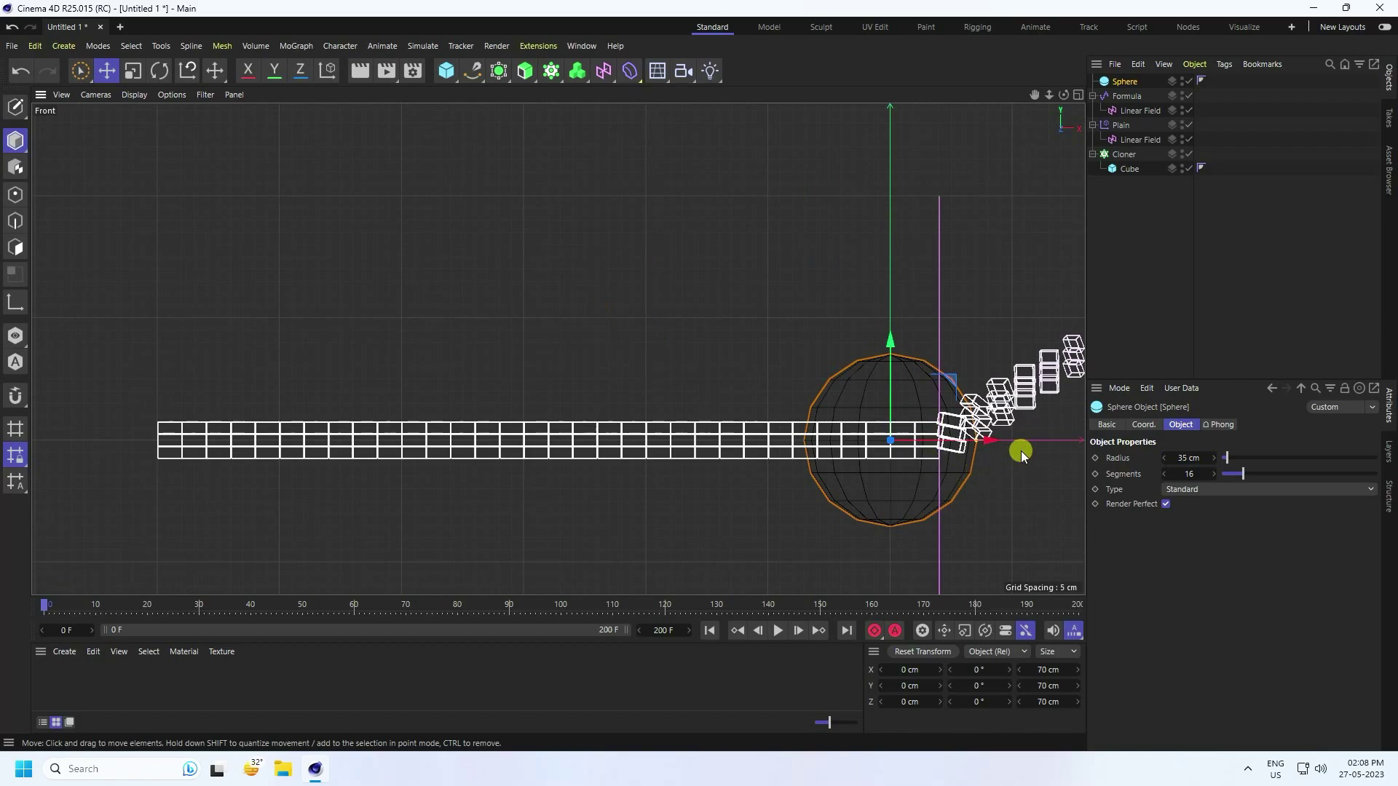
scroll(1021, 453, "up", 2)
middle_click_drag(776, 393, 607, 364, "alt")
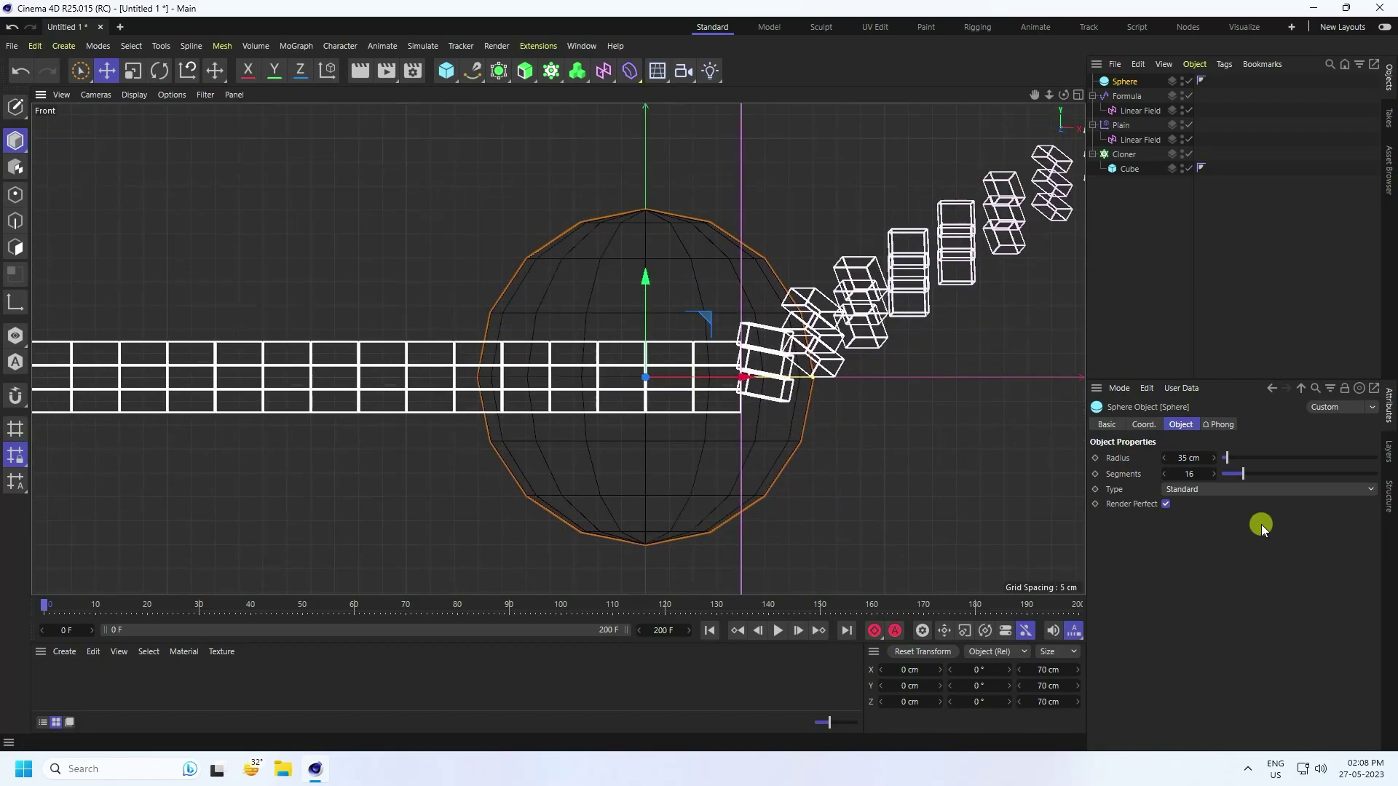
left_click(1187, 474)
type("50")
key("Return")
Rest the sphere on top of the cube grid at P.Y 42.5 cm and shift it to about -0.9 cm in X
mouse_move(645, 278)
left_mouse_down()
mouse_move(649, 243)
mouse_move(699, 377)
mouse_move(640, 275)
left_mouse_up()
left_click(1154, 425)
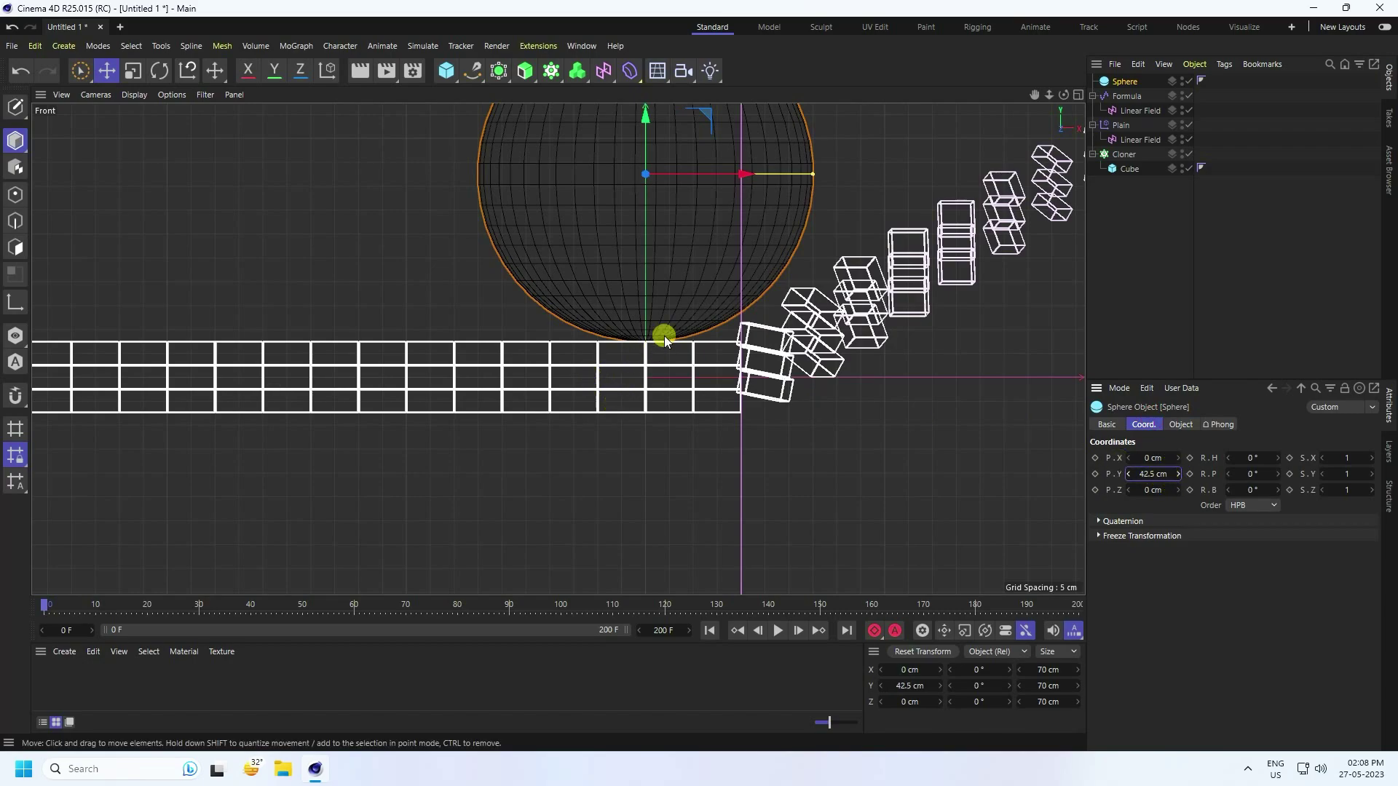
middle_click_drag(731, 342, 829, 437, "alt")
left_click_drag(764, 322, 760, 322)
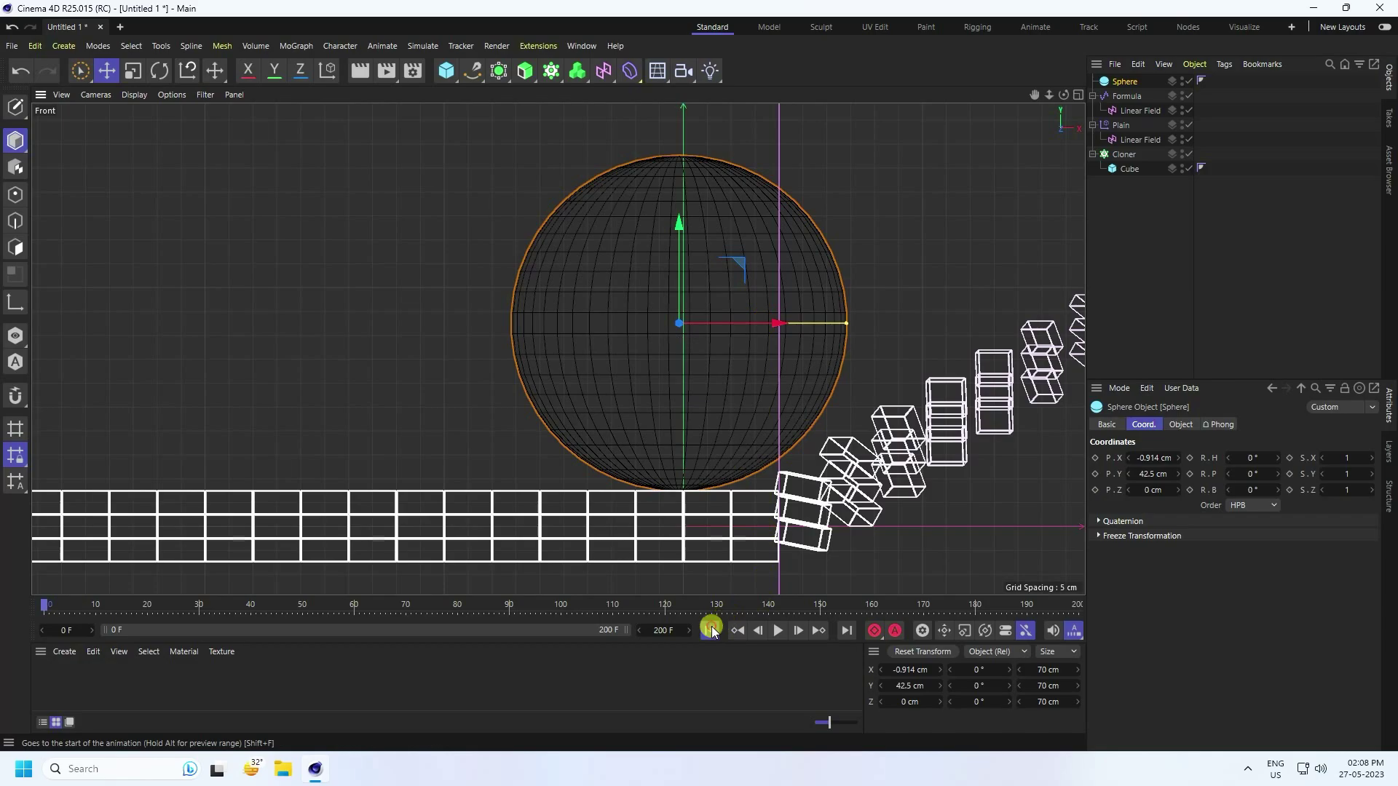
Play the animation in the front view and inspect the contact between the sphere and the moving cubes
left_click(782, 631)
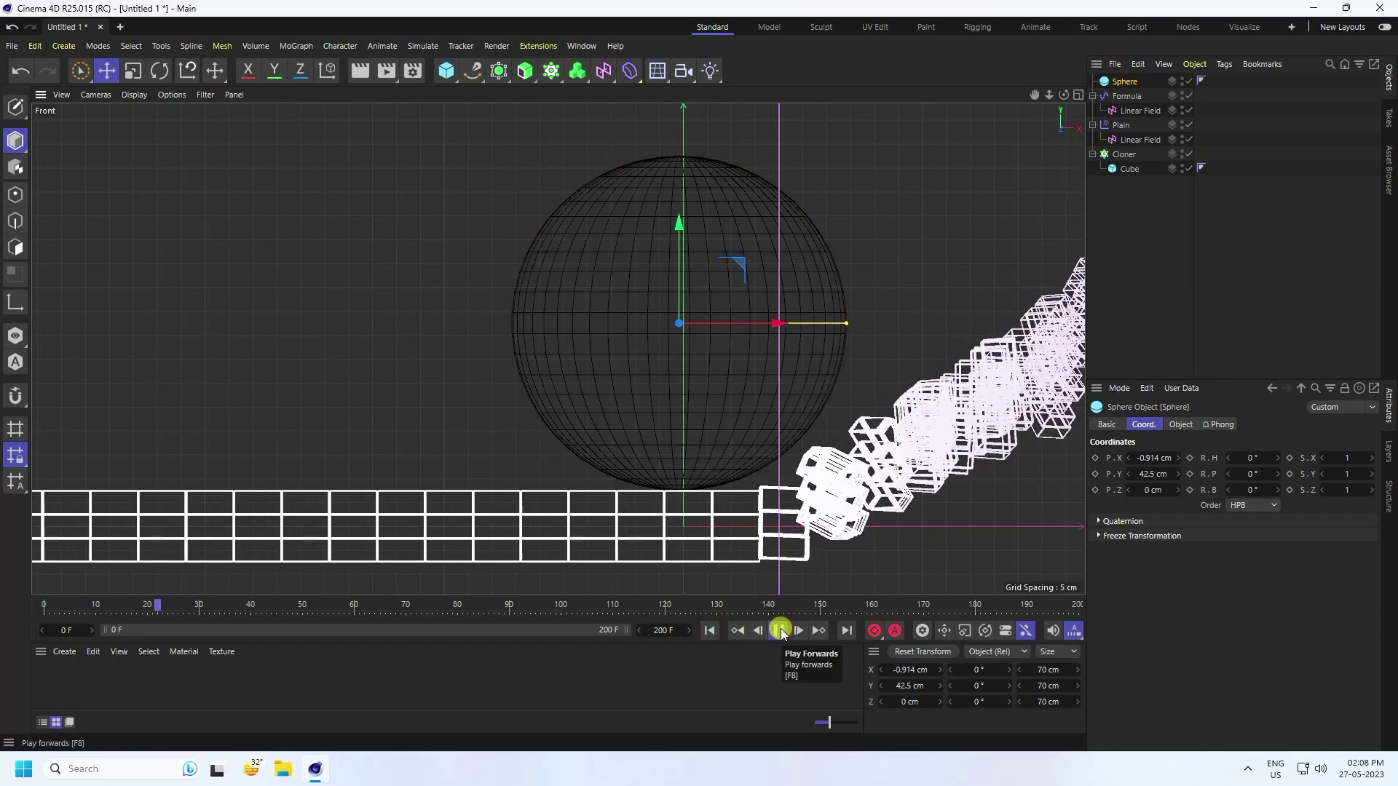
scroll(826, 493, "up", 5)
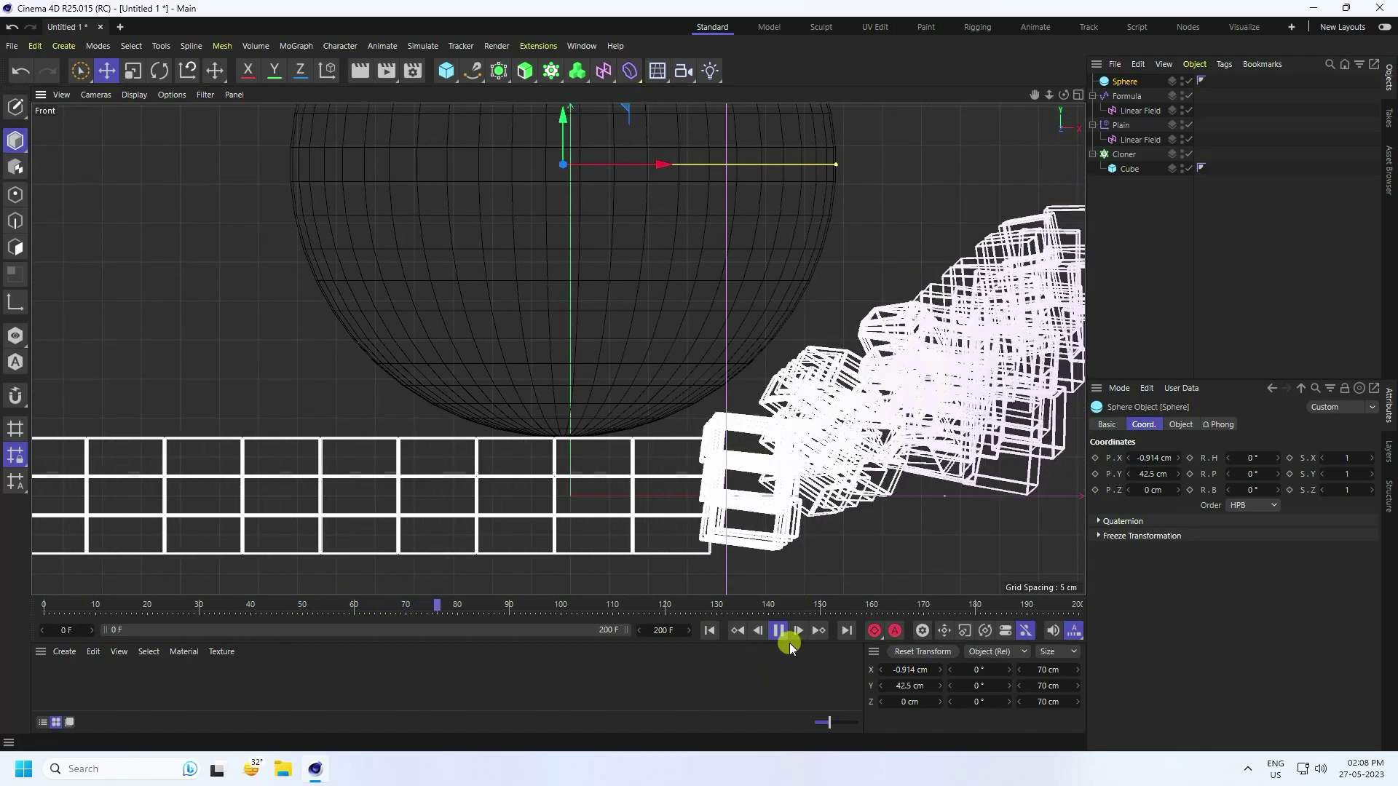
left_click(778, 630)
scroll(661, 513, "down", 5)
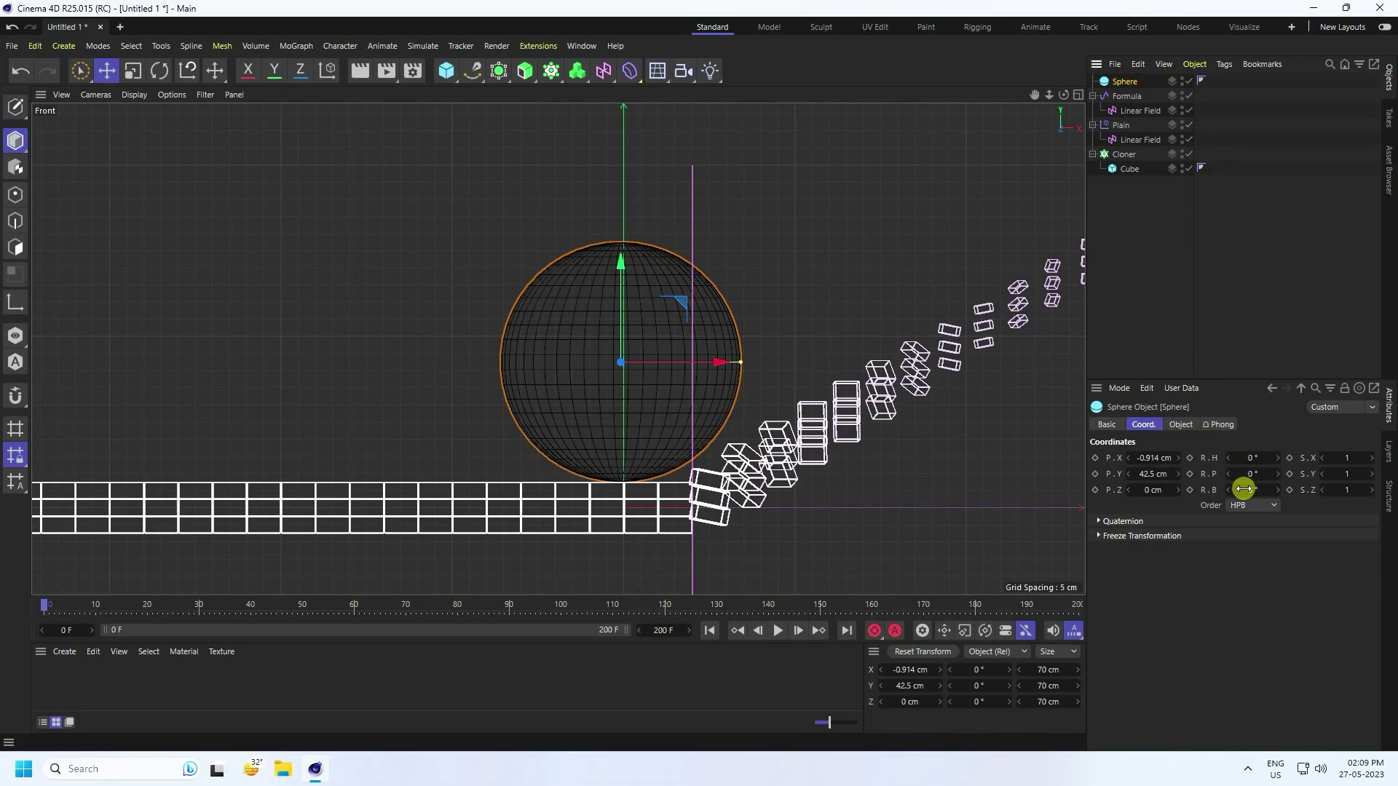
Keyframe the sphere's R.B rotation from 0° at frame 0 to 720° at frame 200, and preview the spin
mouse_move(1243, 489)
left_mouse_down()
mouse_move(1269, 490)
mouse_move(1199, 487)
mouse_move(1257, 492)
left_mouse_up()
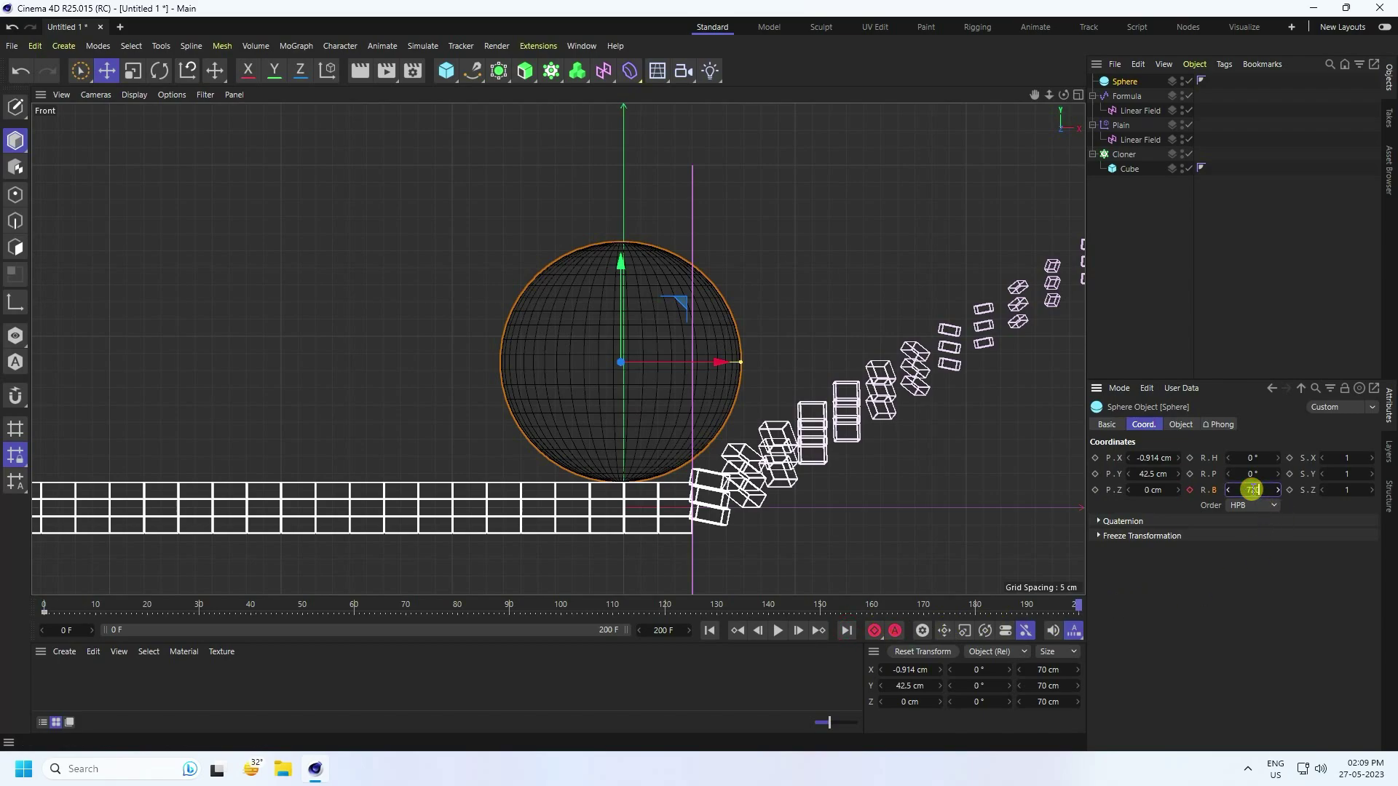
left_click(1191, 490)
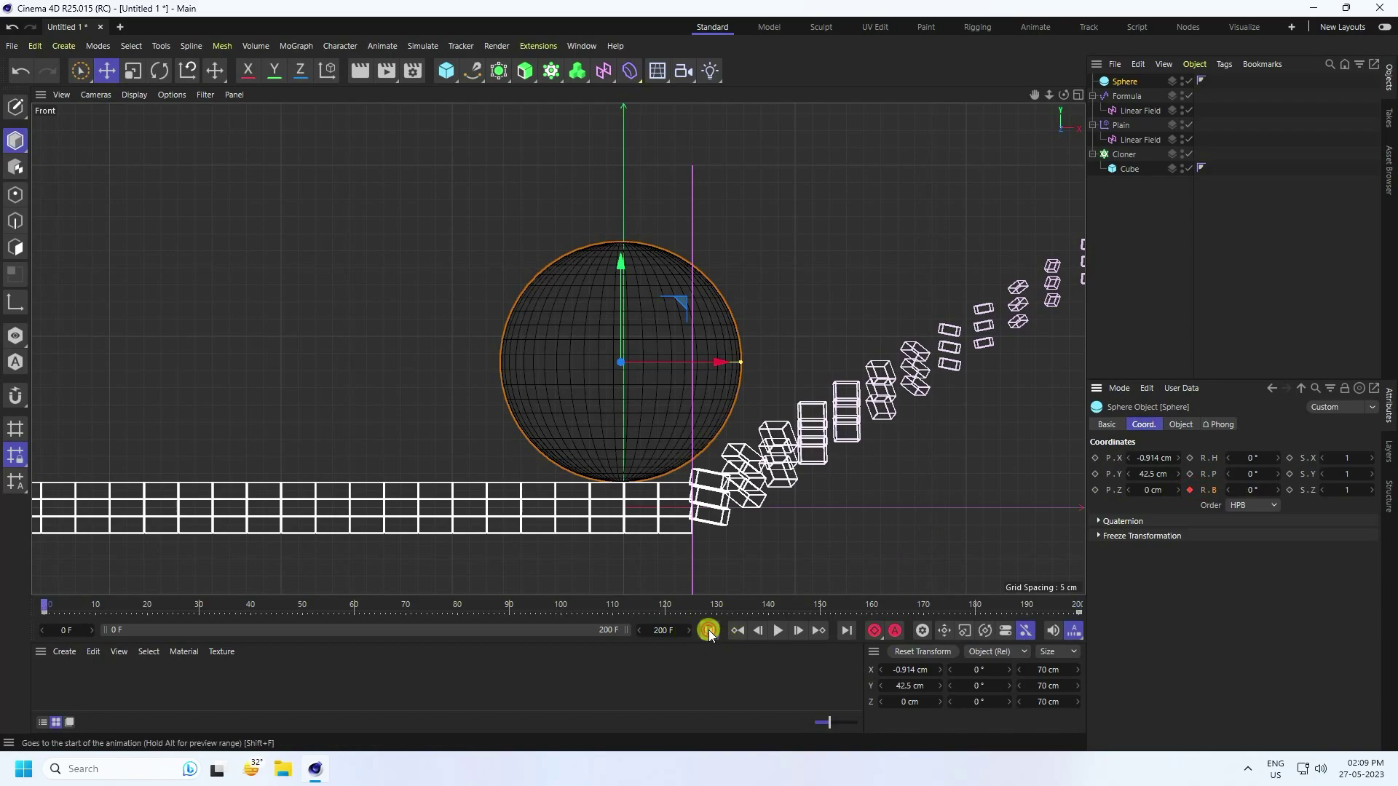
left_click(778, 631)
left_click(783, 632)
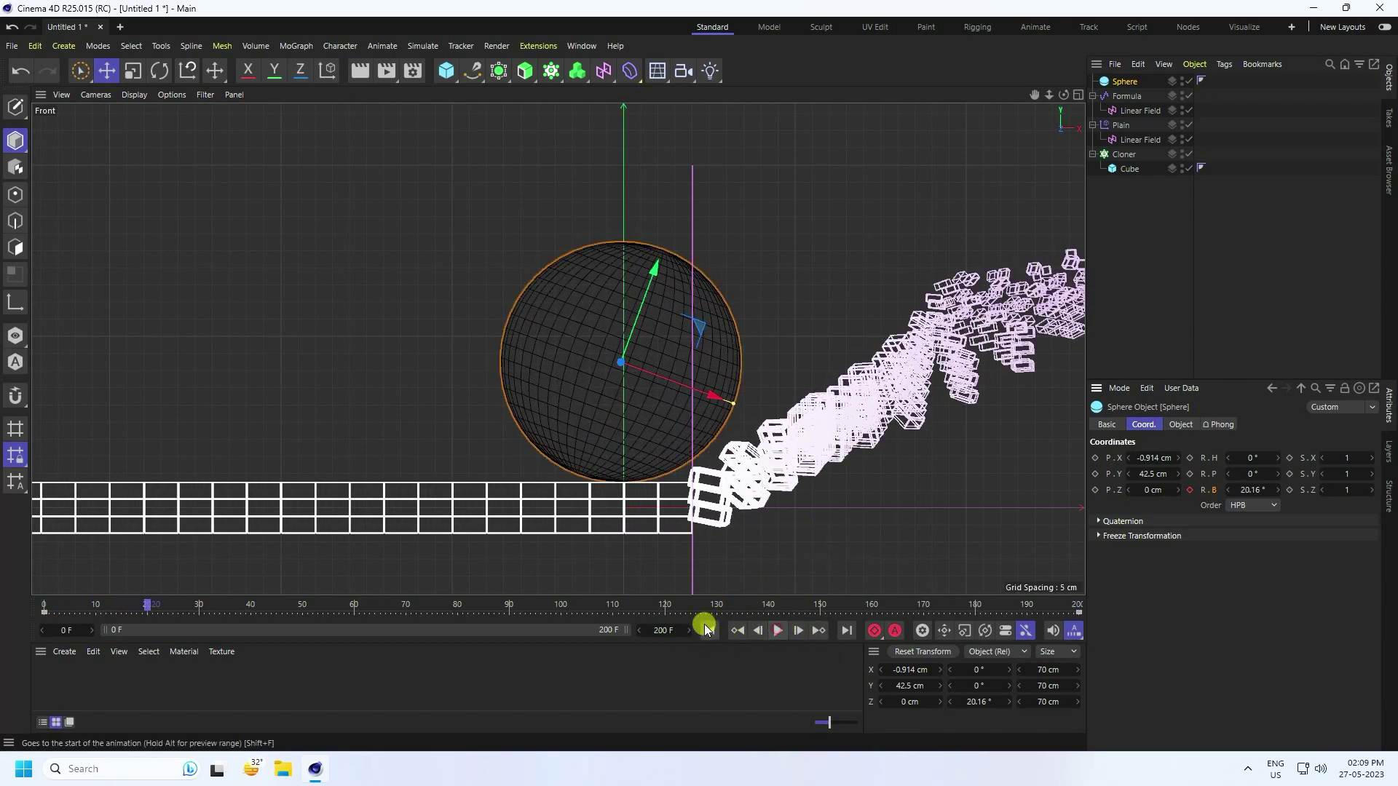
left_click(704, 630)
Change both of the sphere's rotation keyframes to linear interpolation in the F-Curve timeline
left_click(1117, 80)
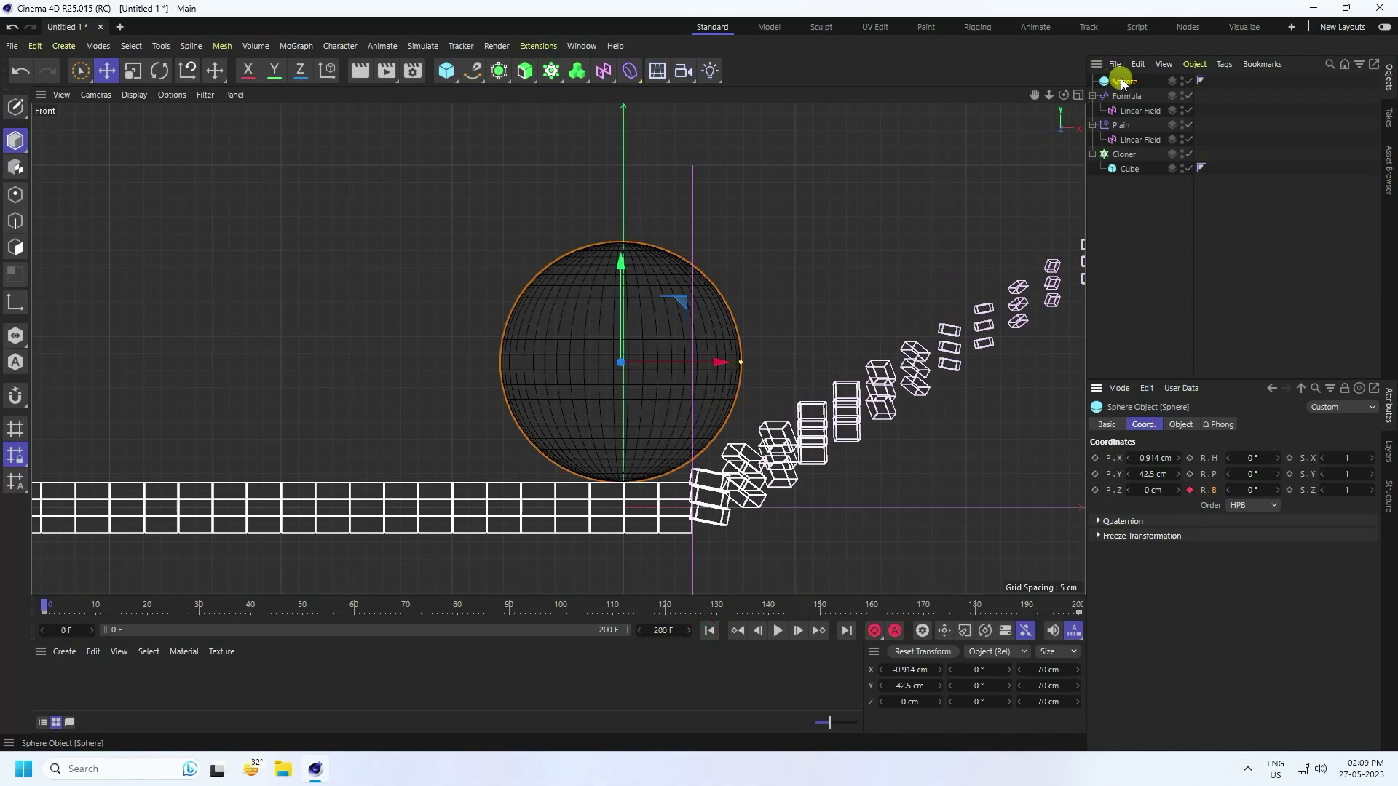
left_click(582, 45)
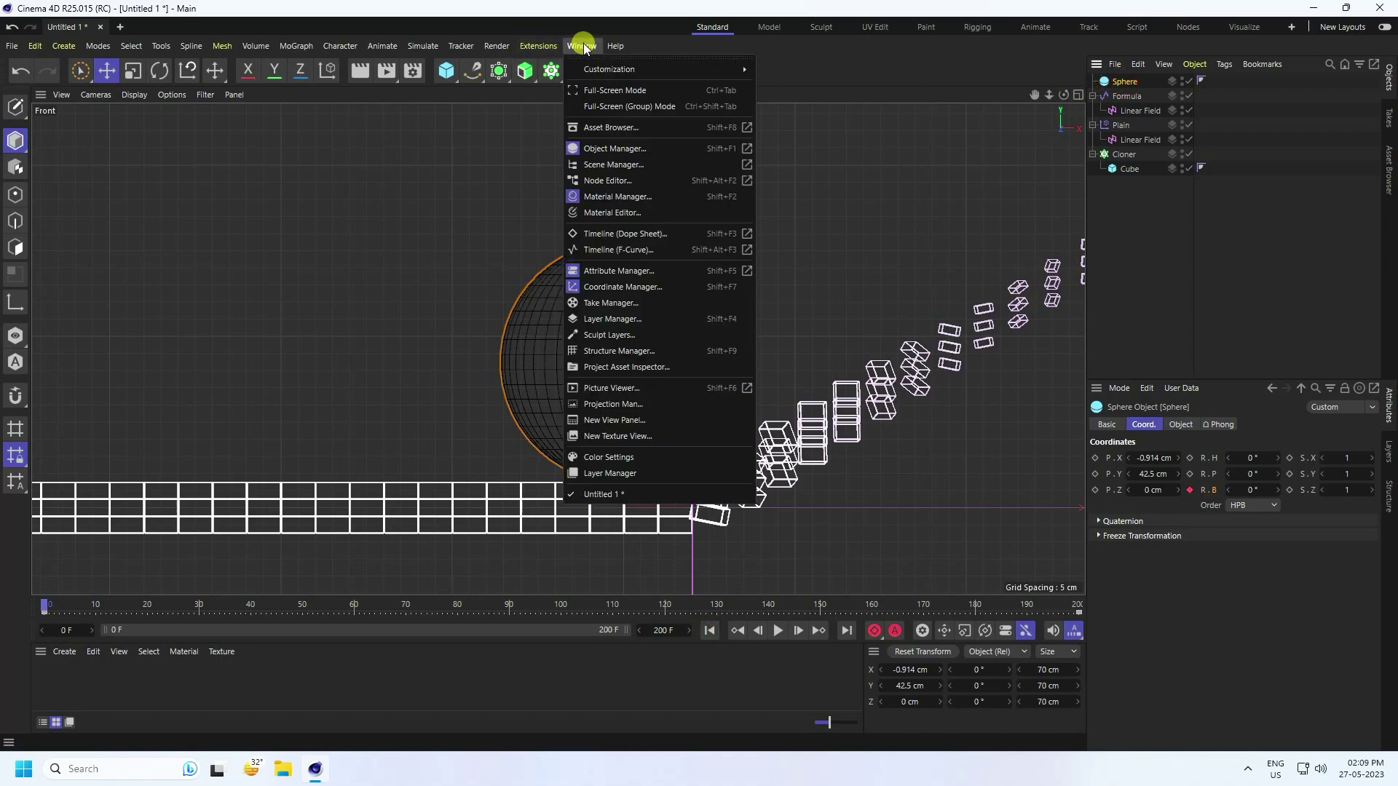
left_click(594, 251)
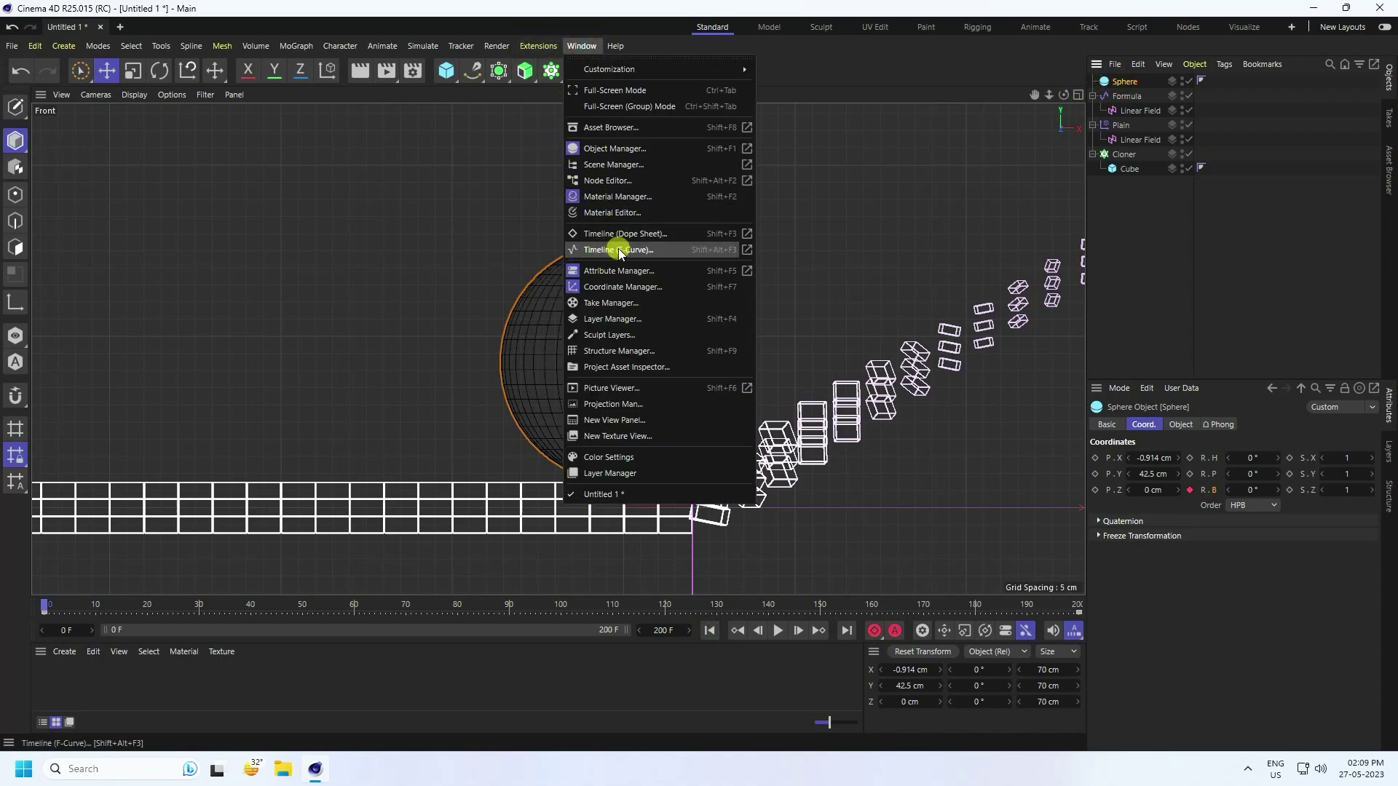
key("h")
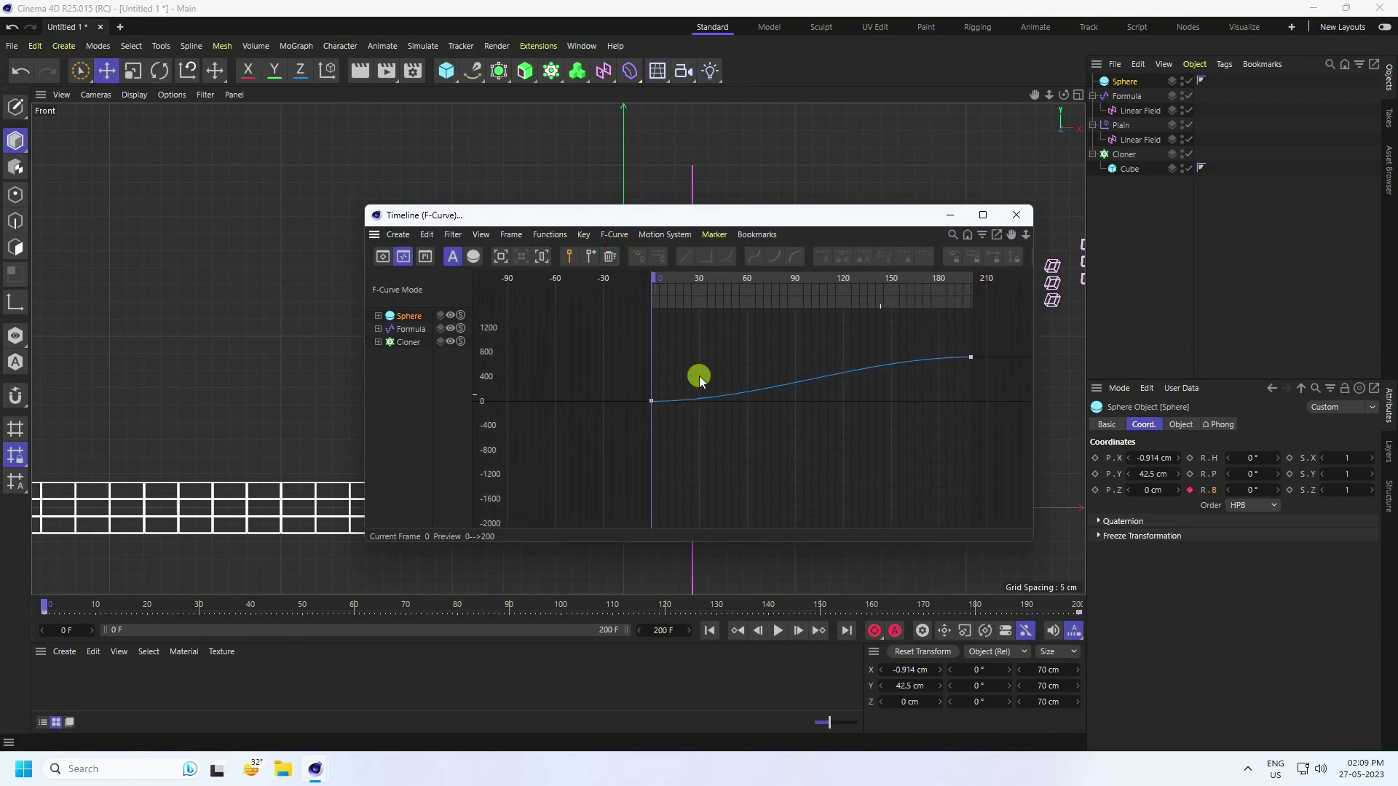
left_click_drag(548, 356, 968, 467)
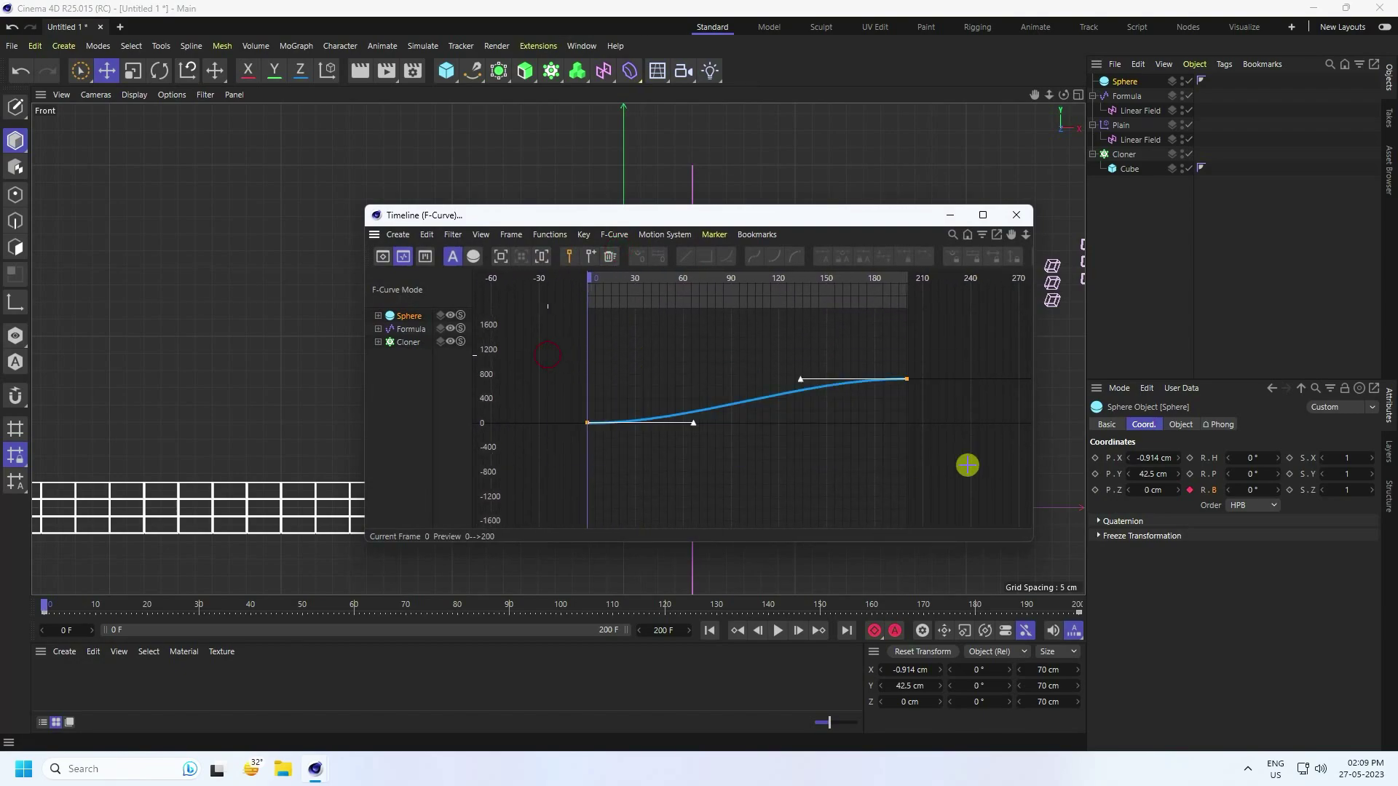
left_click(684, 258)
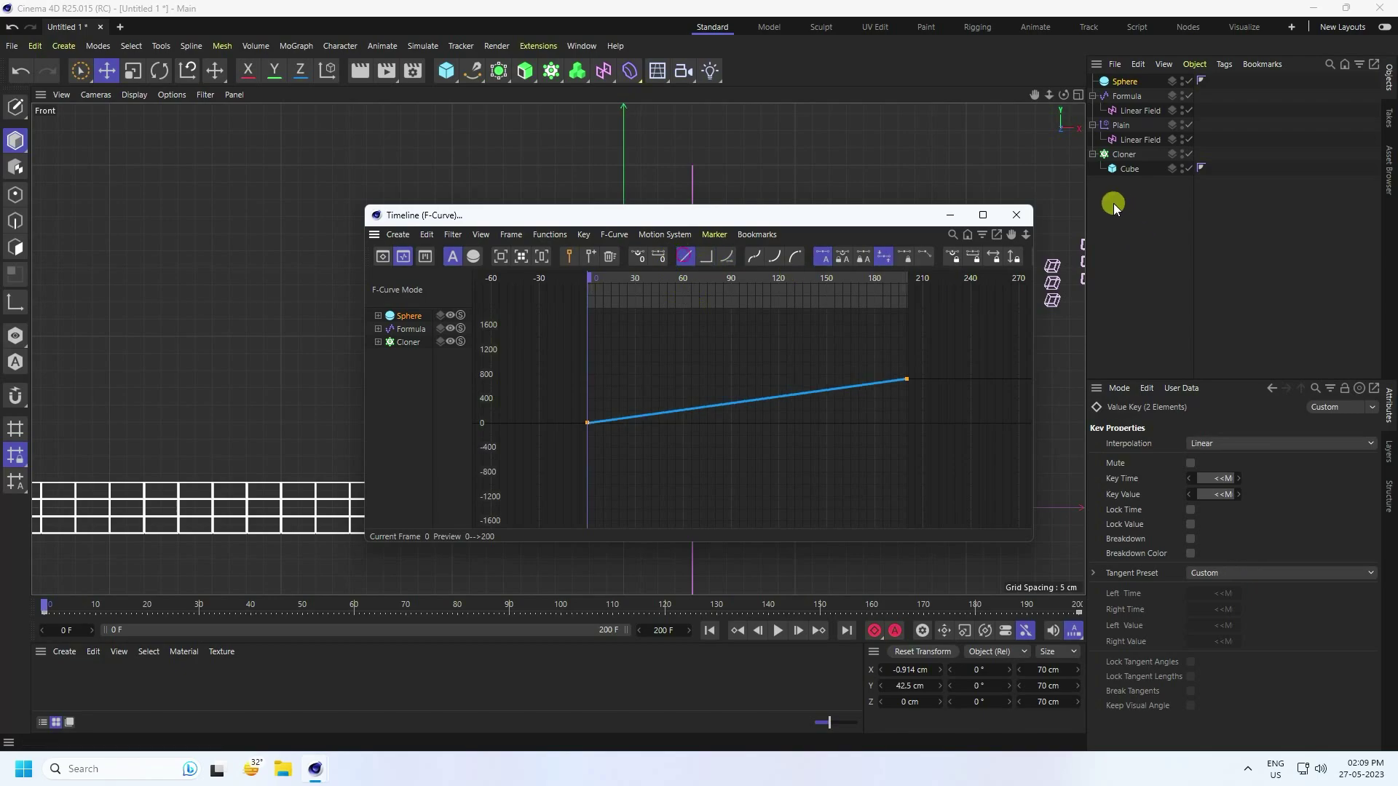
left_click(1015, 214)
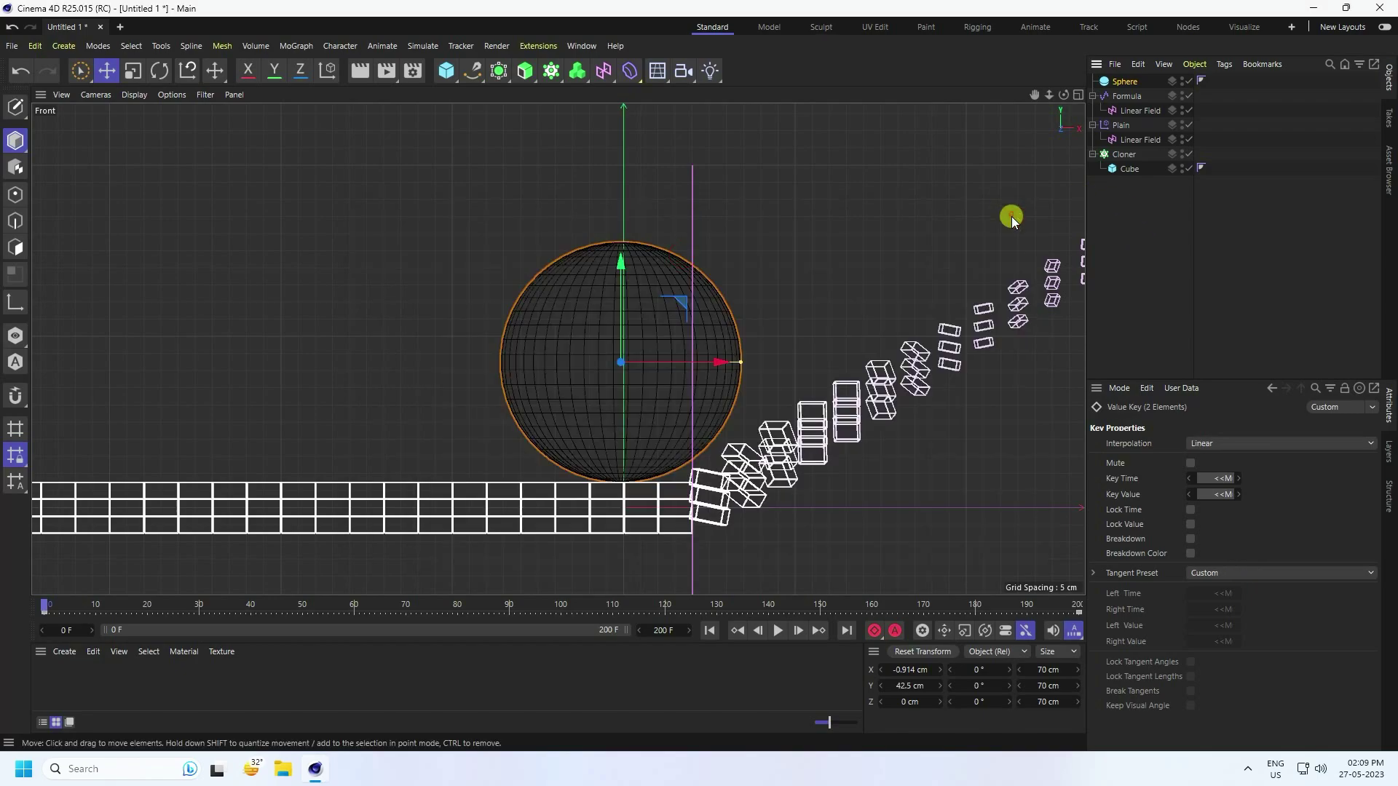
Play the animation in the front view to check the sphere's rolling against the moving cubes
left_click(778, 631)
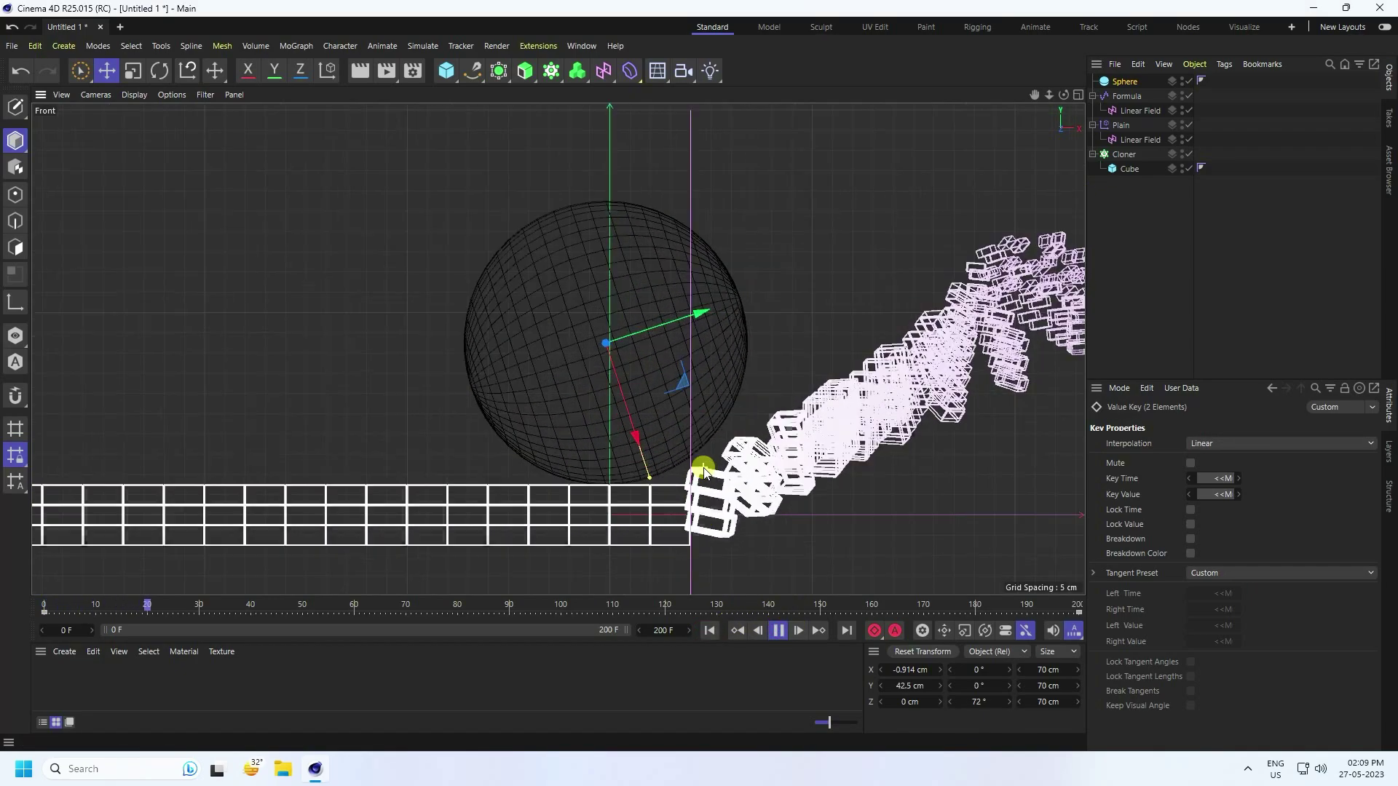
scroll(768, 516, "up", 3)
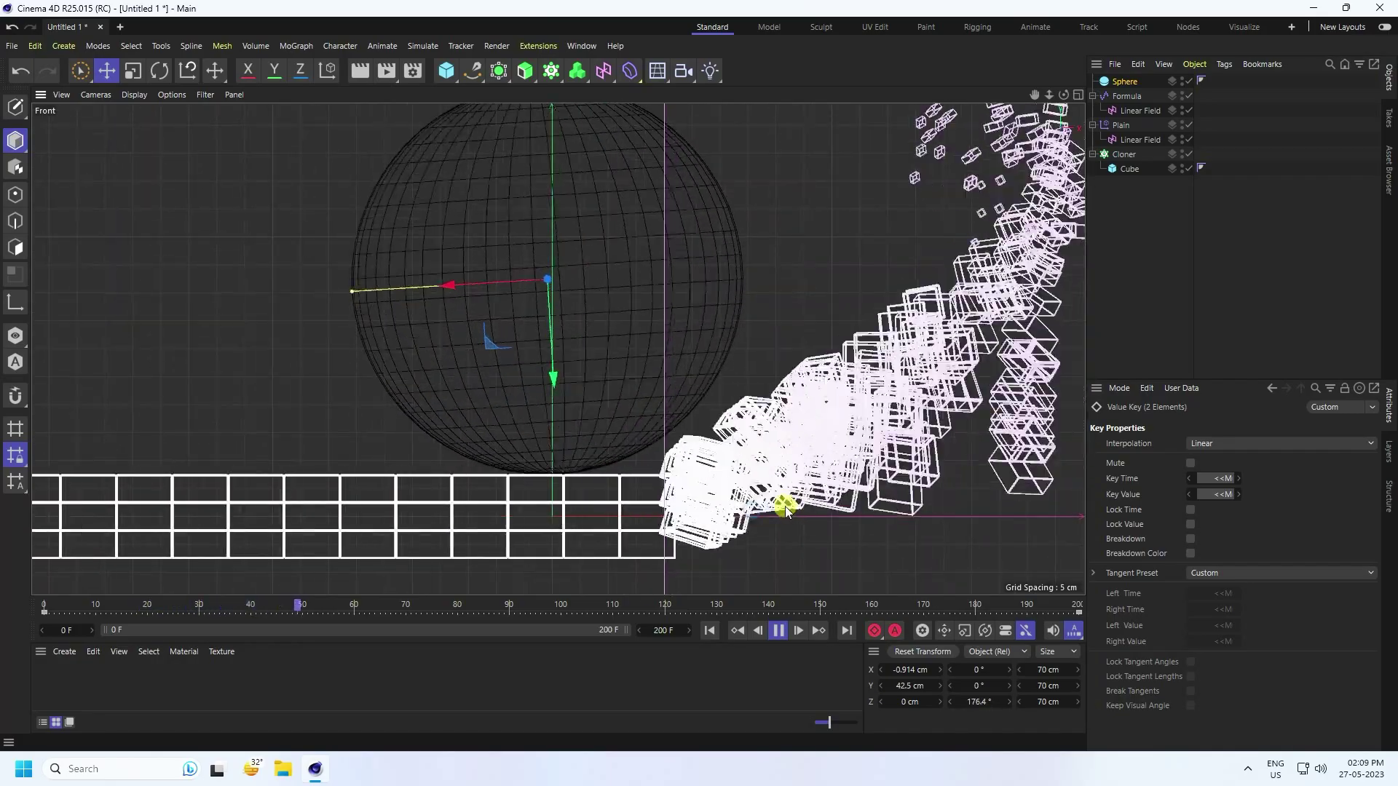
middle_click(724, 456)
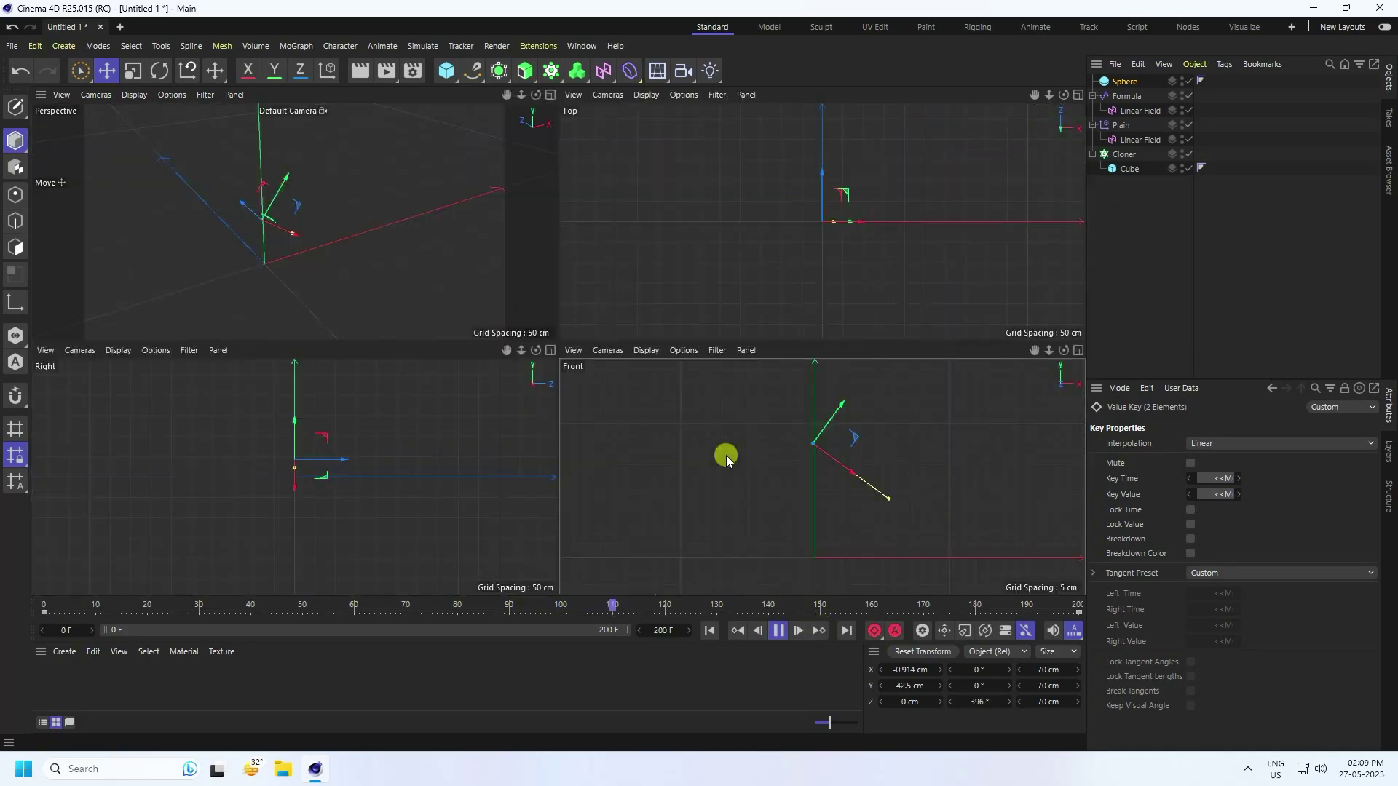
Add a camera from an angled perspective view of the sphere and scattering cubes, and look through it
middle_click(385, 256)
left_click_drag(580, 403, 619, 405, "alt")
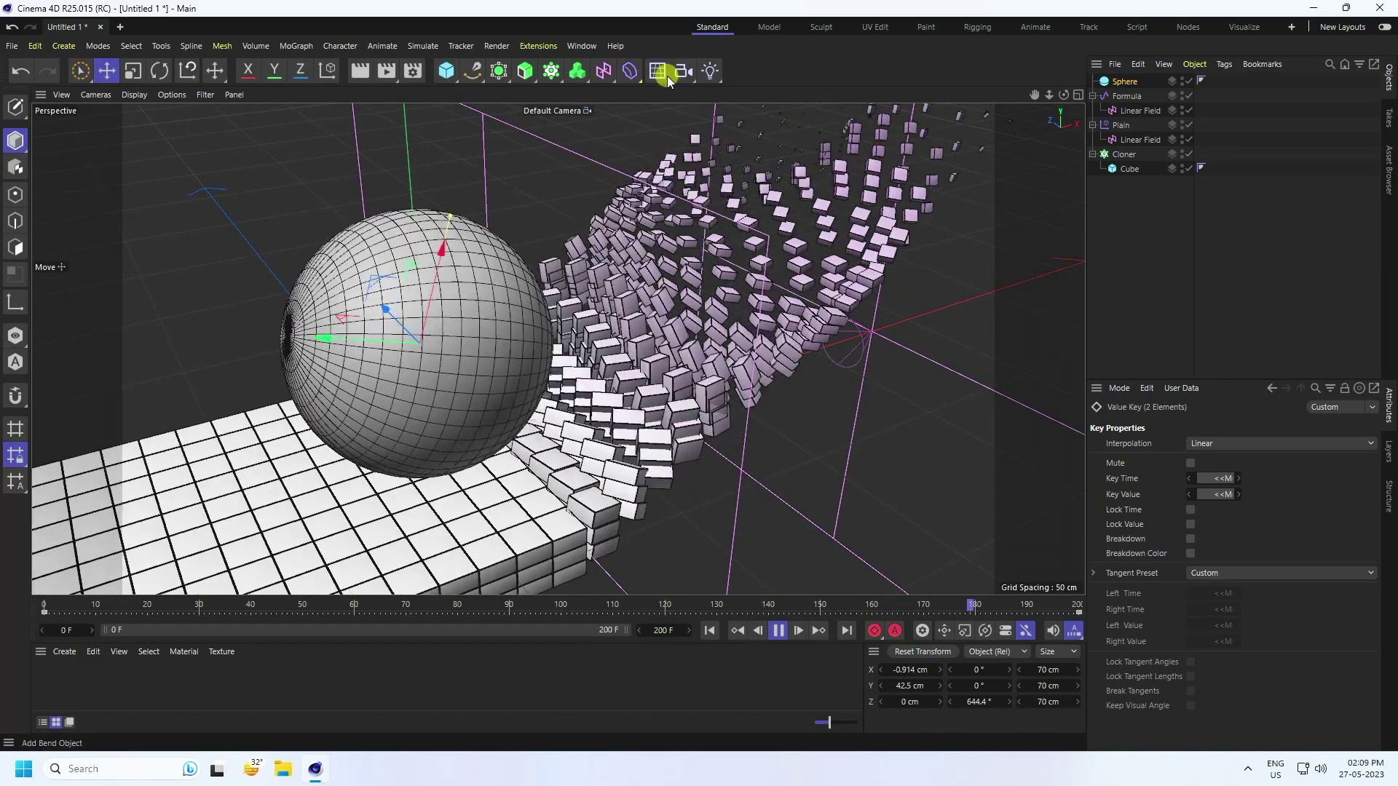
left_click_drag(684, 73, 728, 94)
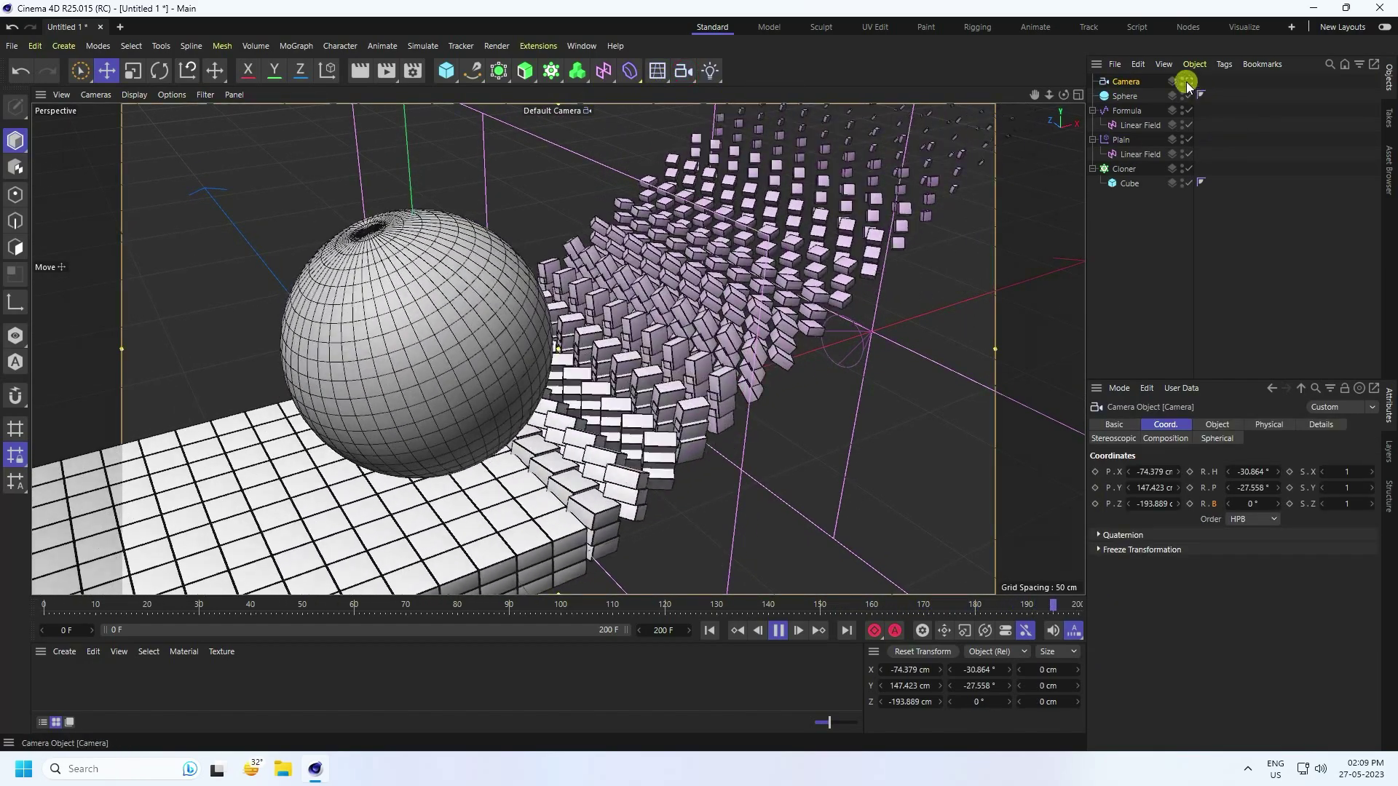
left_click(1183, 83)
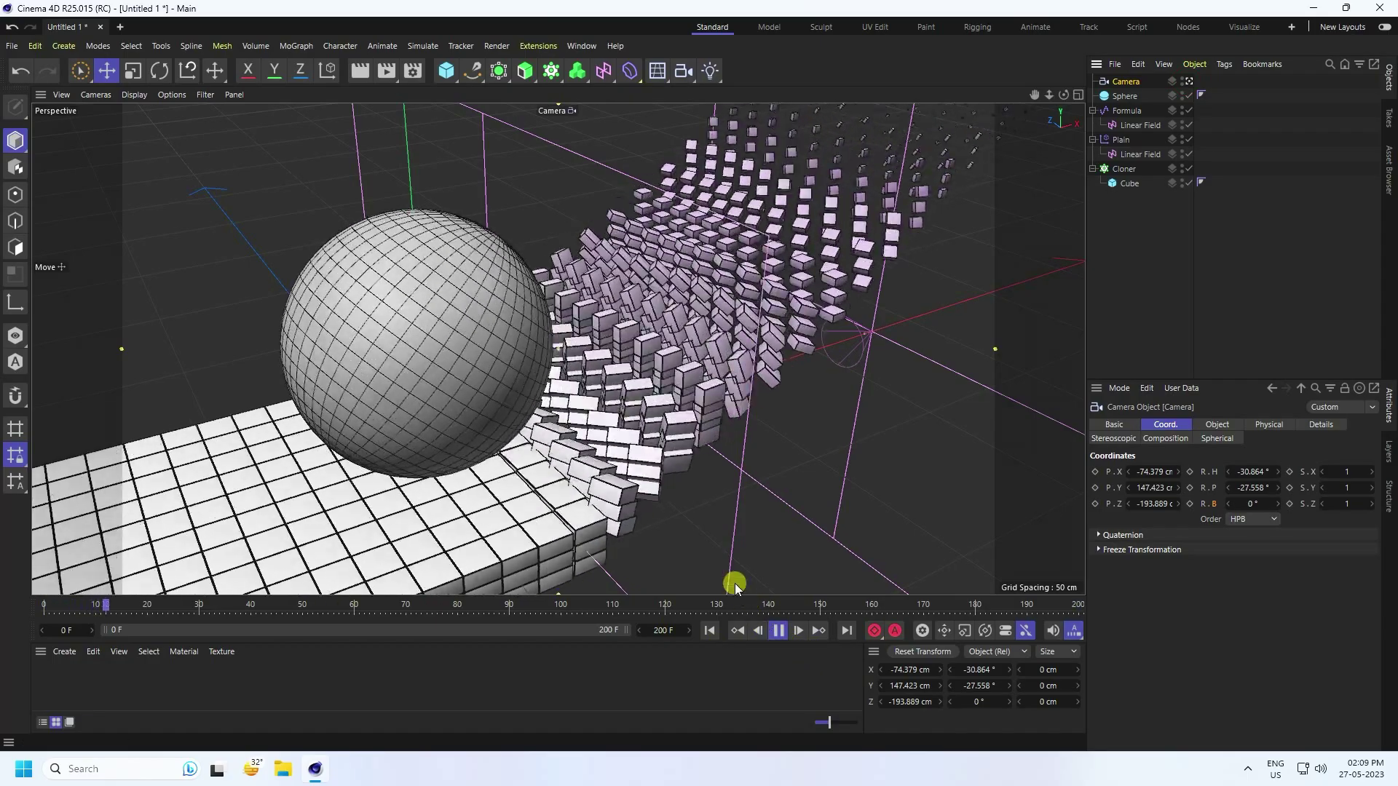